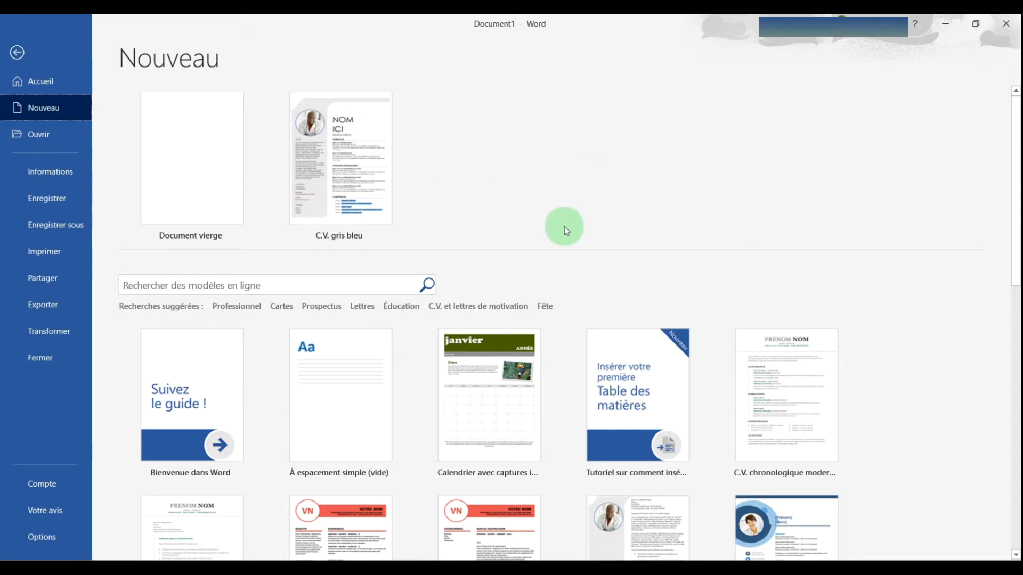
Step: Look through the gallery of available document templates, including résumés, cover letters, brochures and calendars
scroll(564, 226, "down", 1)
scroll(564, 225, "down", 3)
scroll(330, 202, "up", 4)
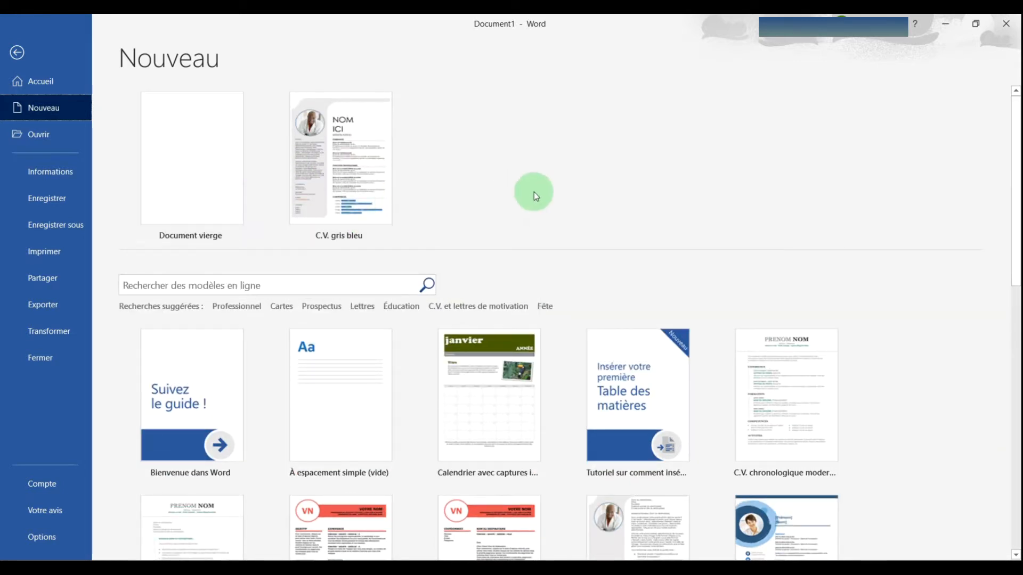
scroll(535, 194, "down", 1)
scroll(538, 196, "down", 5)
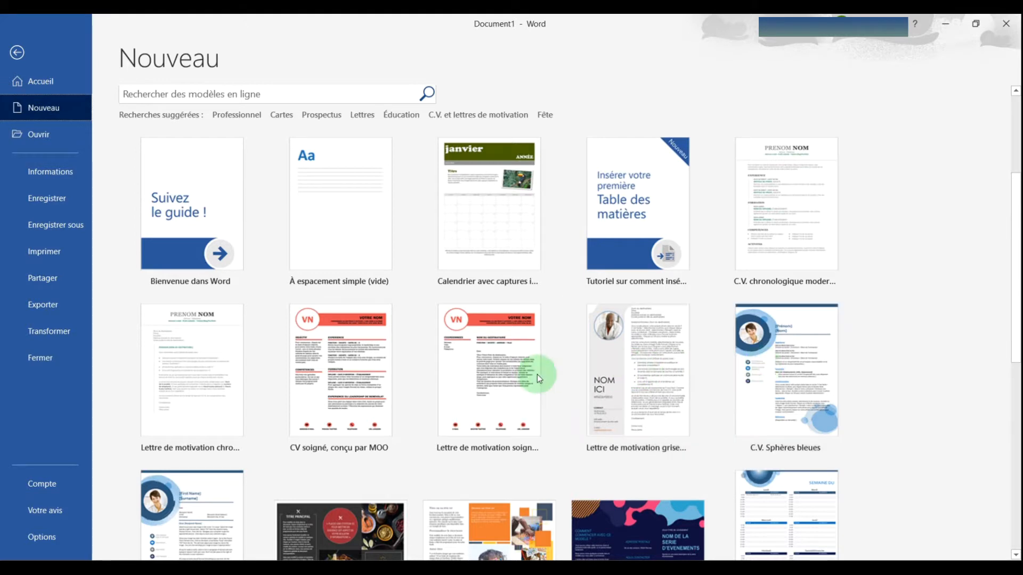
scroll(533, 374, "down", 3)
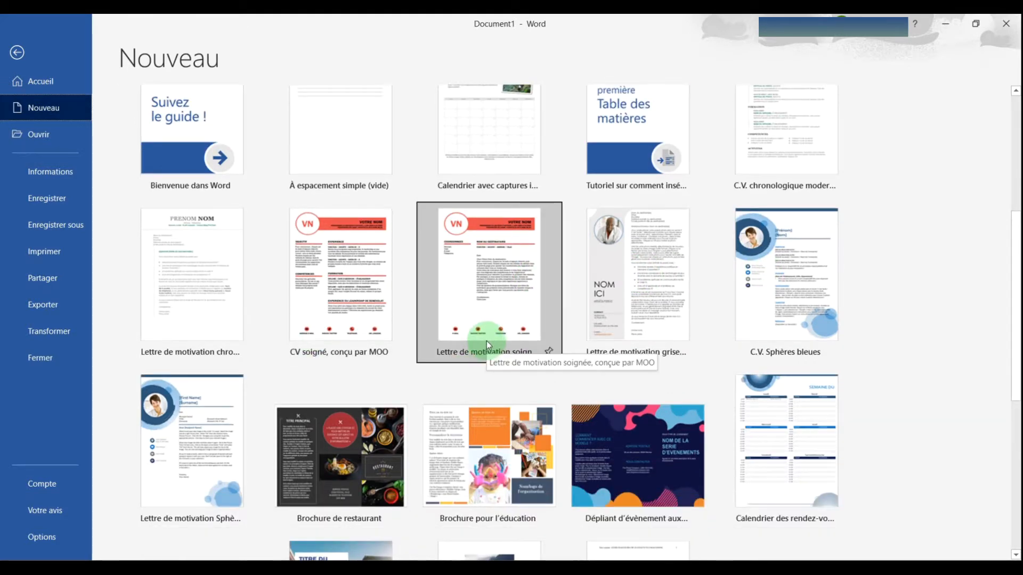
scroll(487, 342, "down", 3)
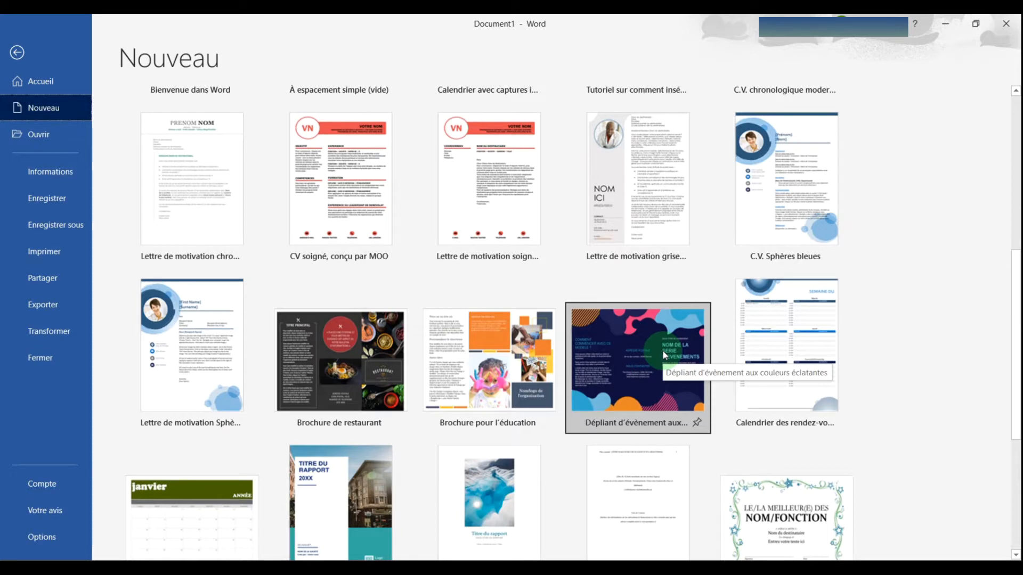
scroll(664, 354, "up", 6)
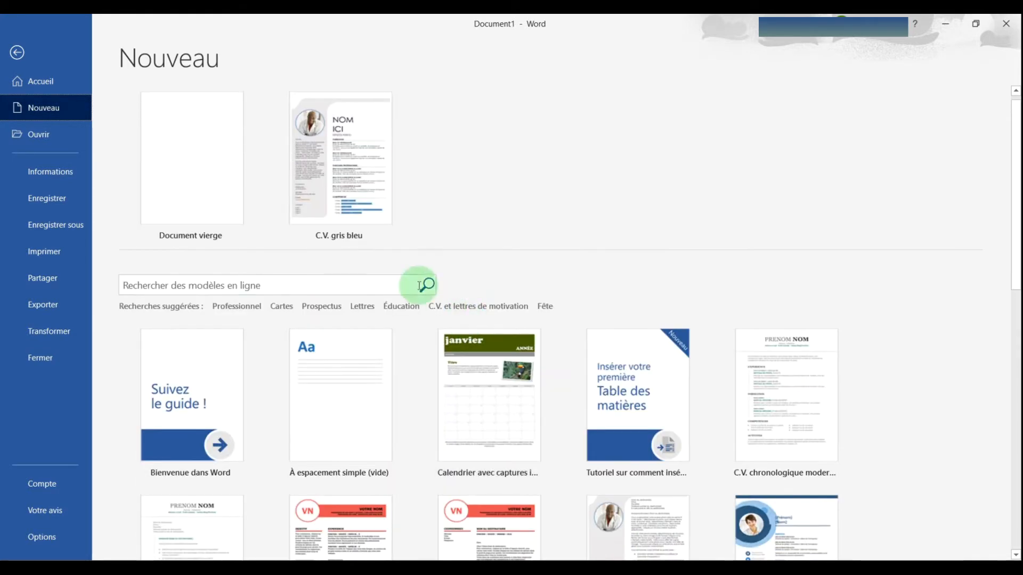
Step: Create a new blank document and look through the list of available fonts without changing the font
left_click(206, 153)
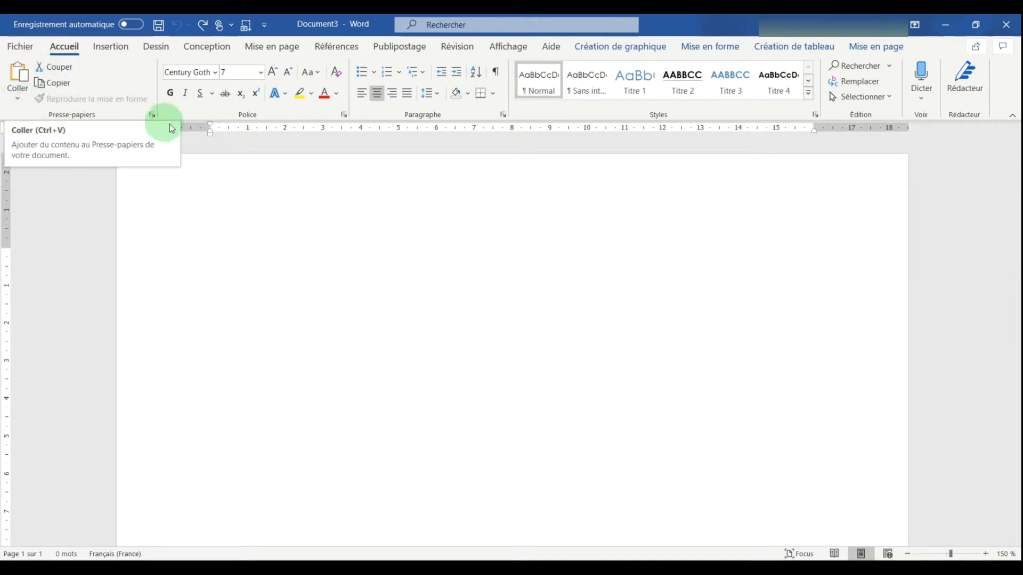
left_click(213, 74)
scroll(222, 253, "down", 20)
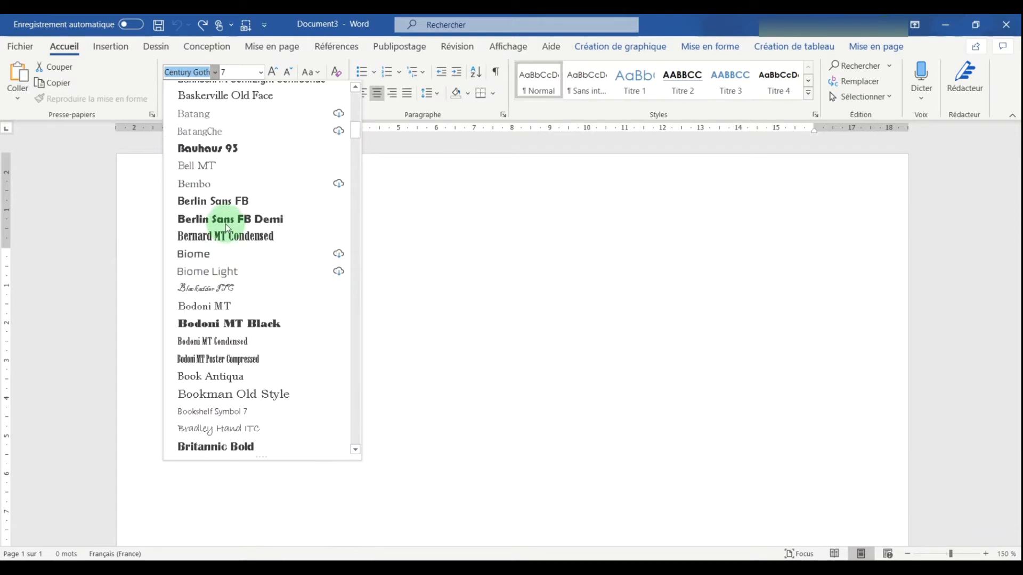
scroll(213, 216, "down", 6)
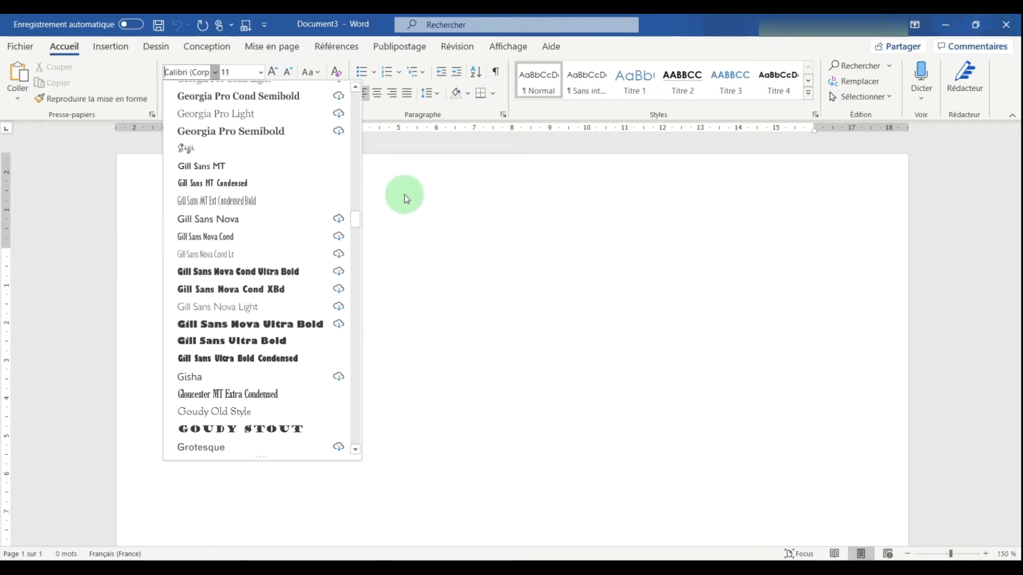
left_click(421, 200)
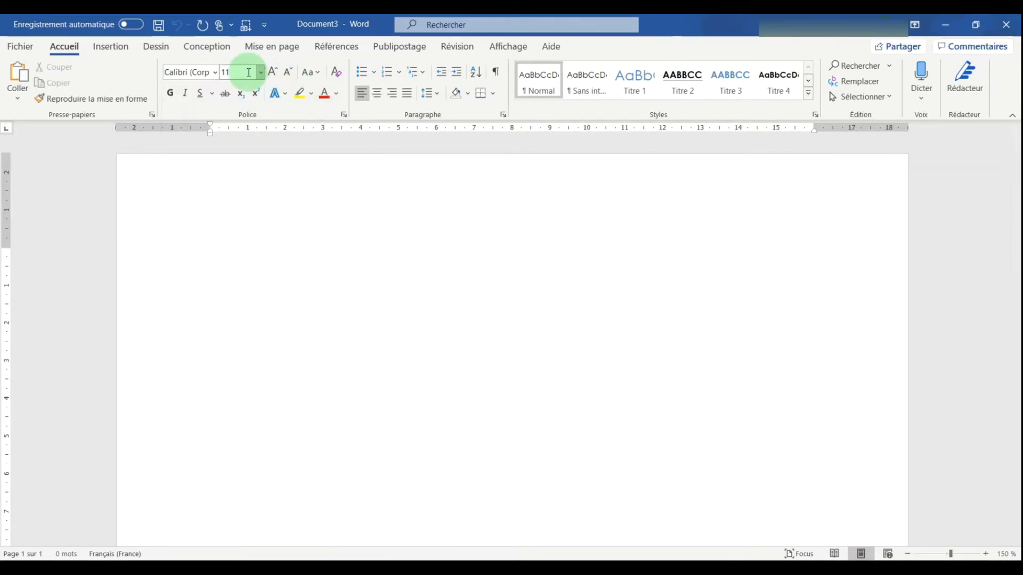
Step: Enlarge the font size by three increments, and reduce it by three increments back to 11
left_click(272, 72)
left_click(272, 71)
left_click(272, 72)
left_click(286, 74)
left_click(286, 74)
left_click(286, 74)
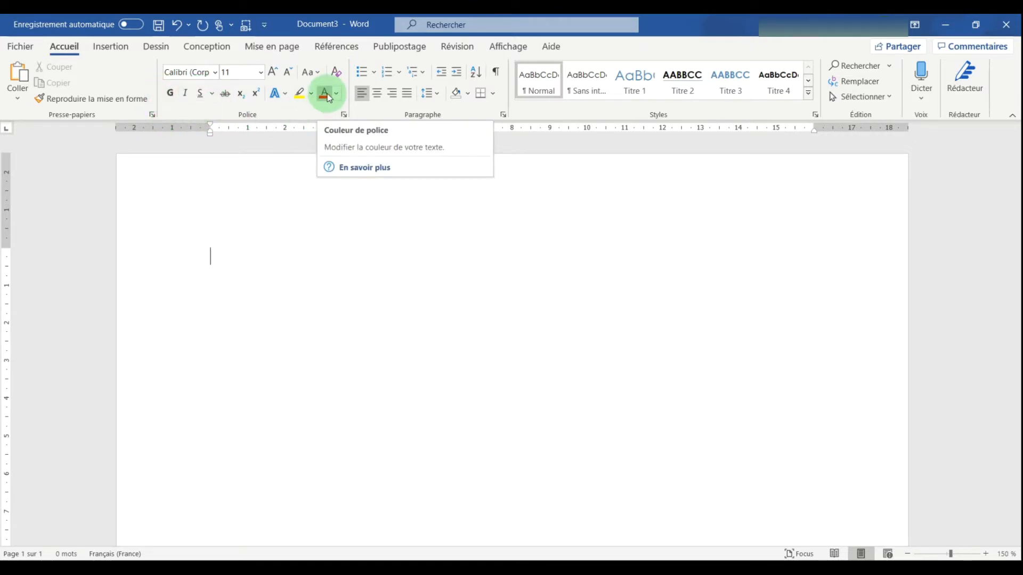
Step: Enter "Test" on the first line and try centred, right, left and justified alignment on it
left_click(375, 94)
type("Test")
left_click(392, 94)
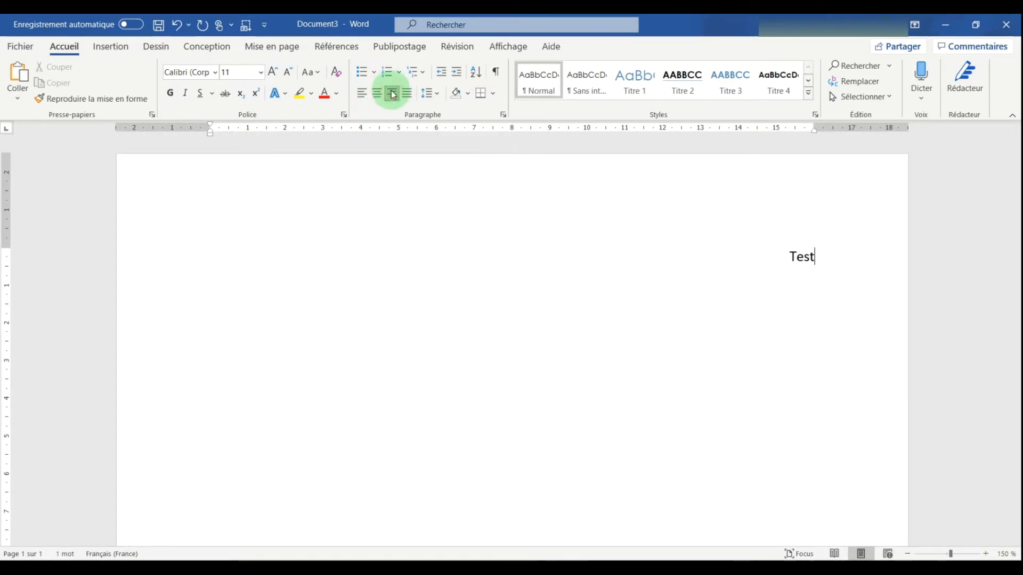
left_click(362, 93)
left_click(406, 95)
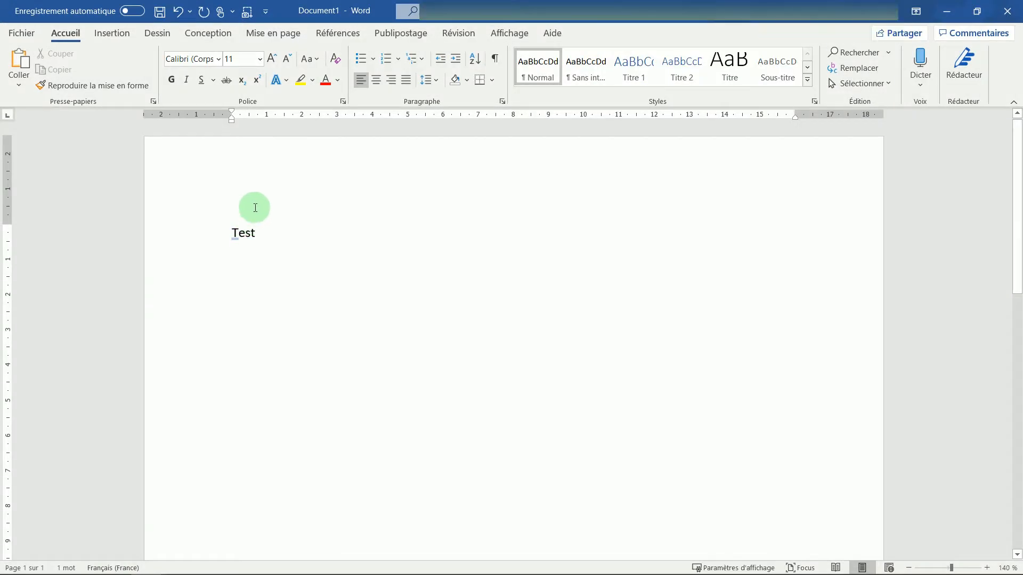
Step: Format "Test" as a bulleted list with hollow circle bullets and add a second item "Test"
left_click(375, 59)
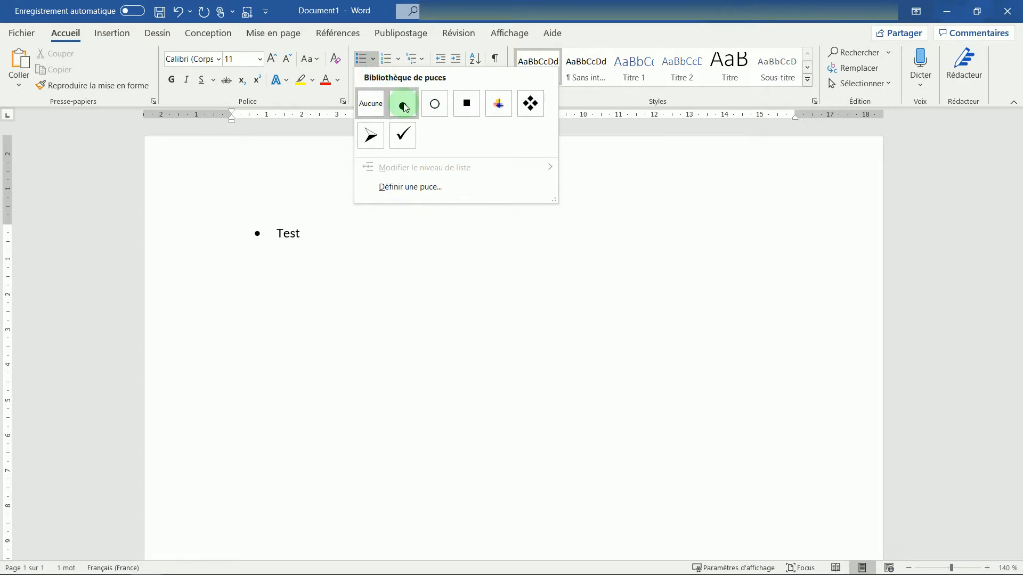
left_click(438, 106)
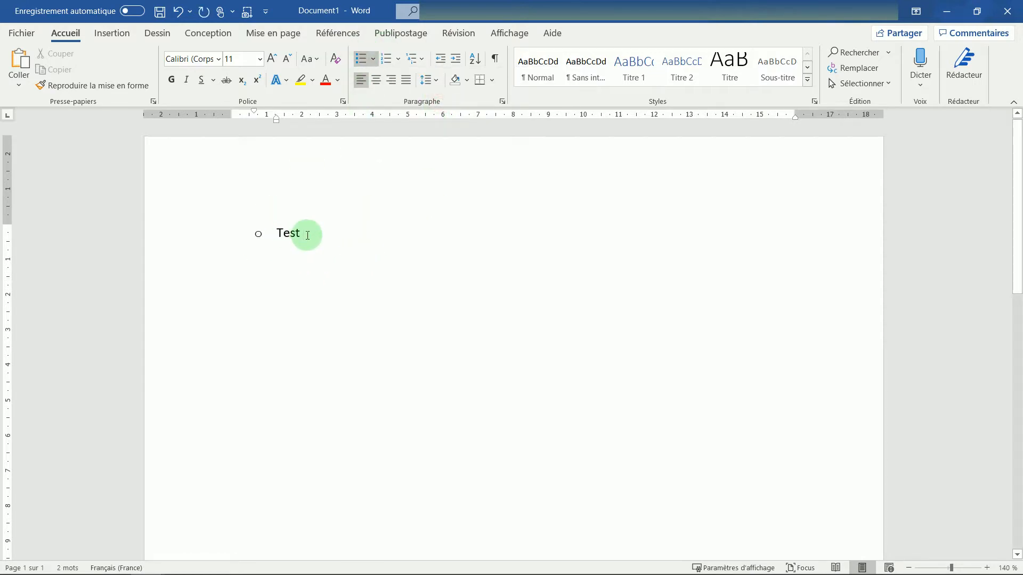
key("Return")
type("Test")
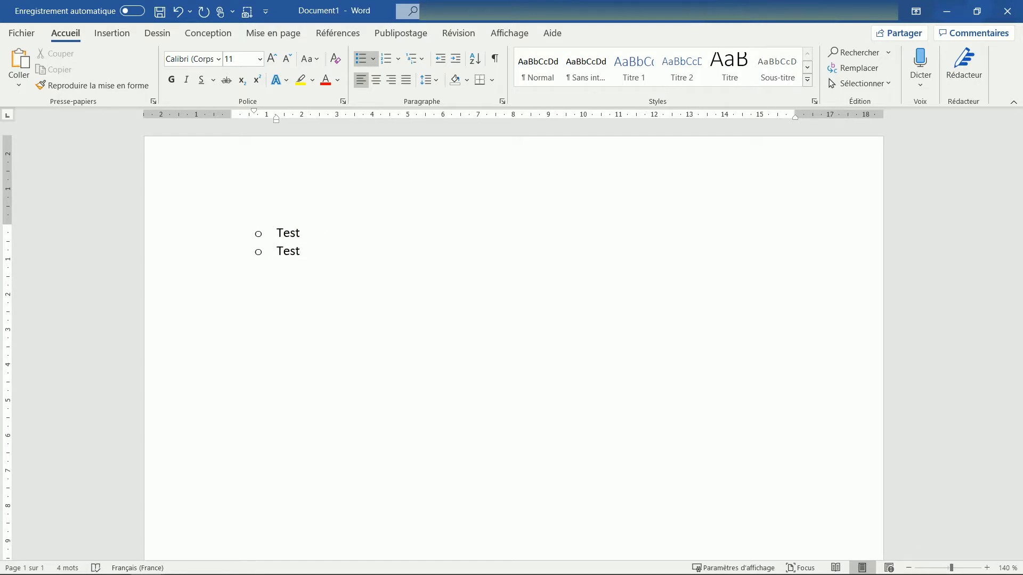
Step: Convert the bulleted list to a numbered list and set its numbering format to A., B., C
left_click(315, 255)
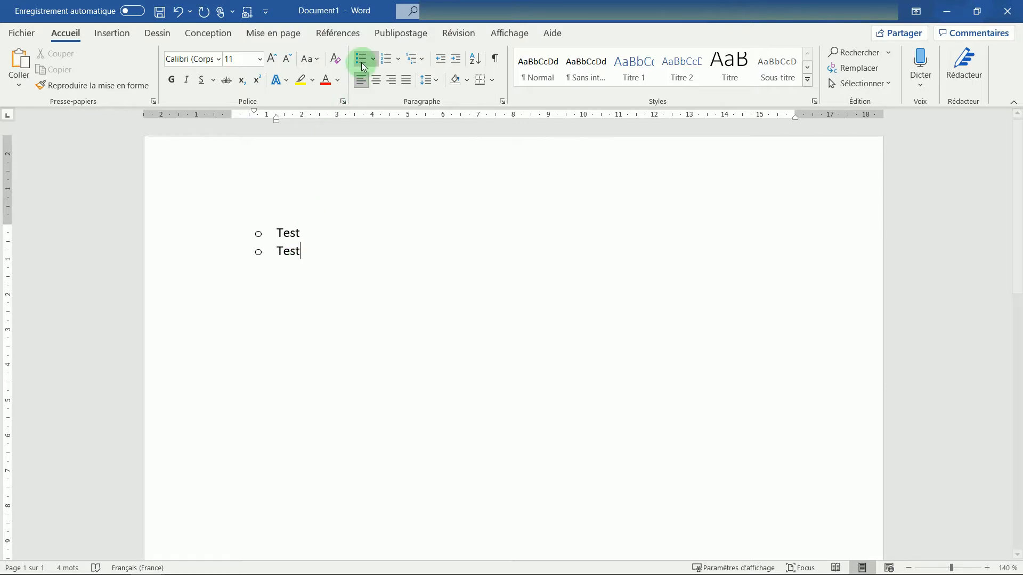
left_click(389, 58)
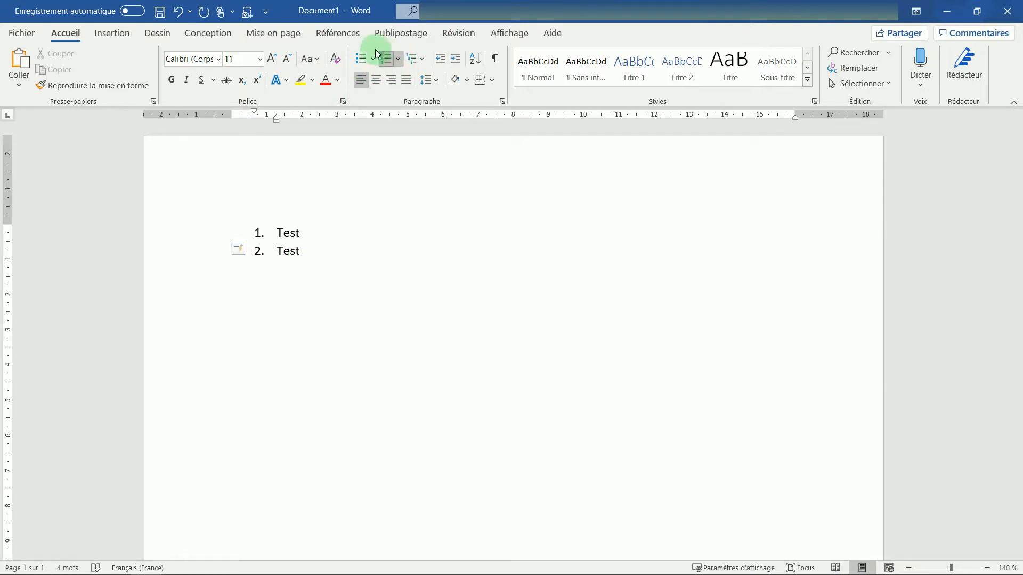
left_click(401, 60)
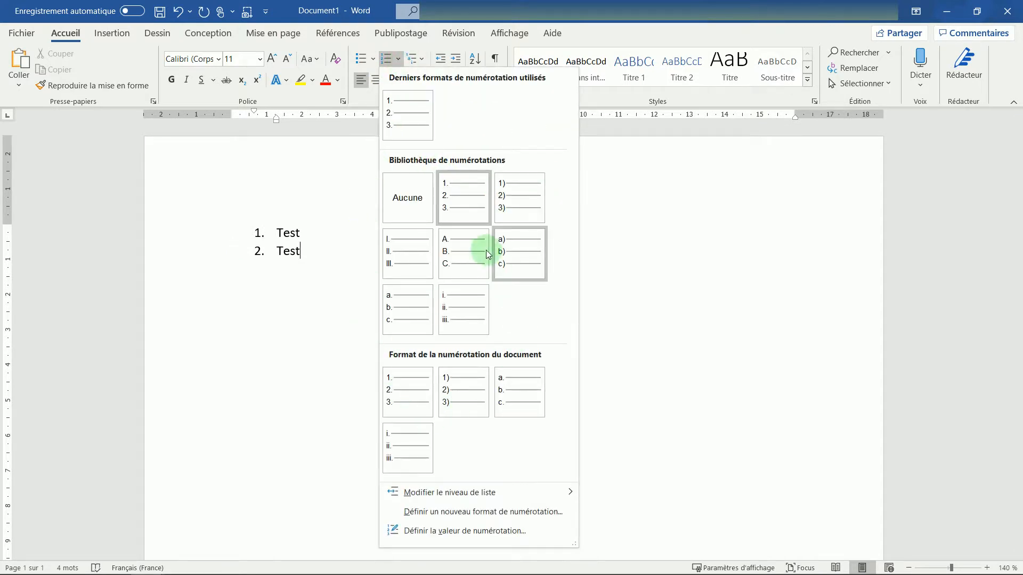
left_click(446, 257)
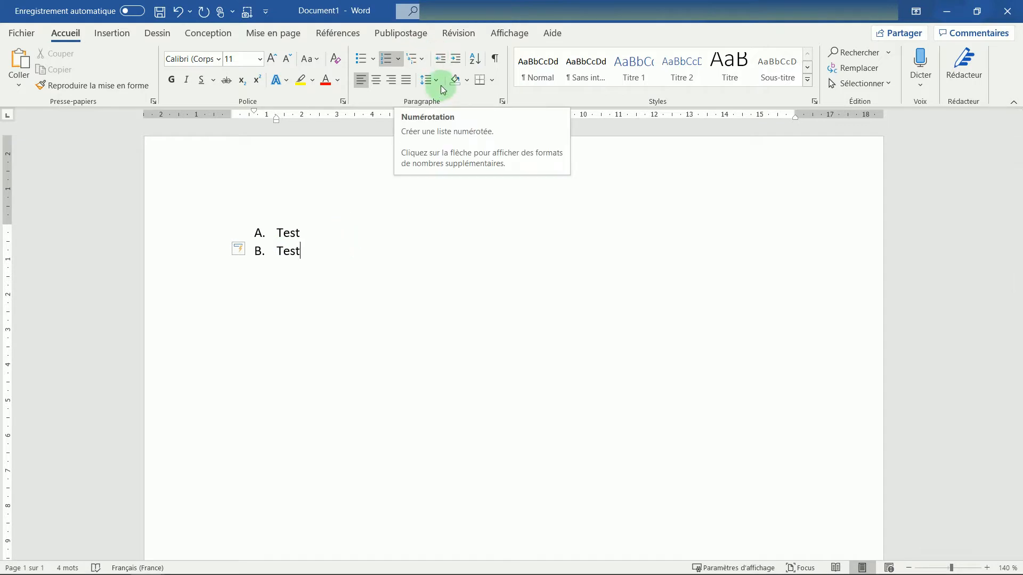
Step: Indent the second list item by two levels, bring it back to its original level, and view the line spacing options
left_click(456, 59)
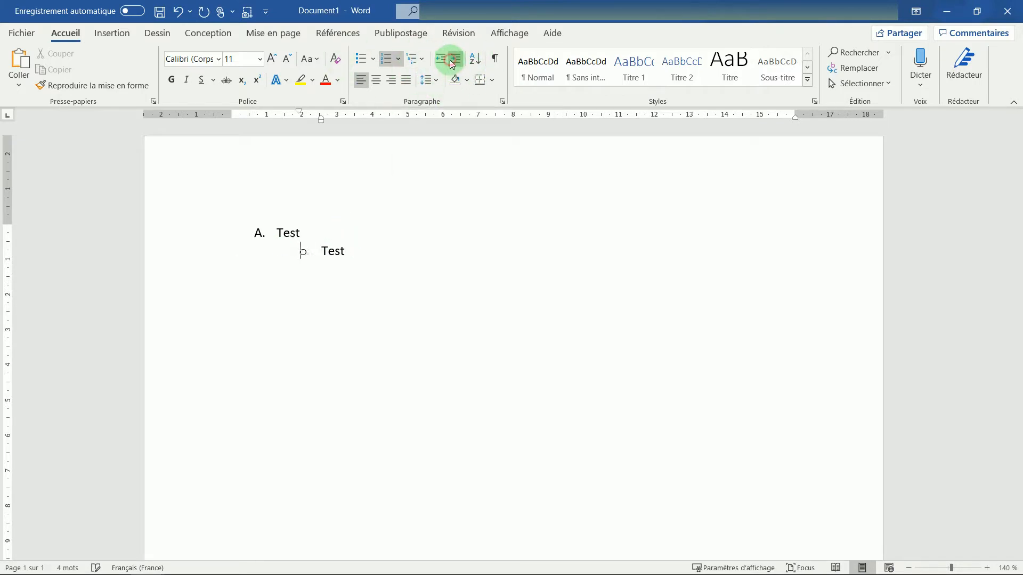
left_click(454, 60)
left_click(441, 59)
left_click(441, 60)
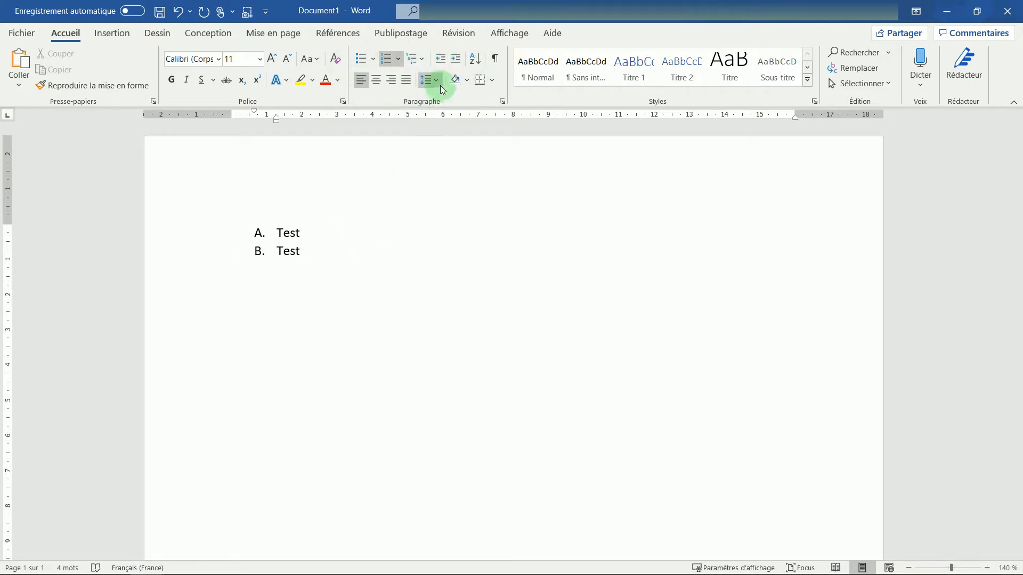
left_click(433, 80)
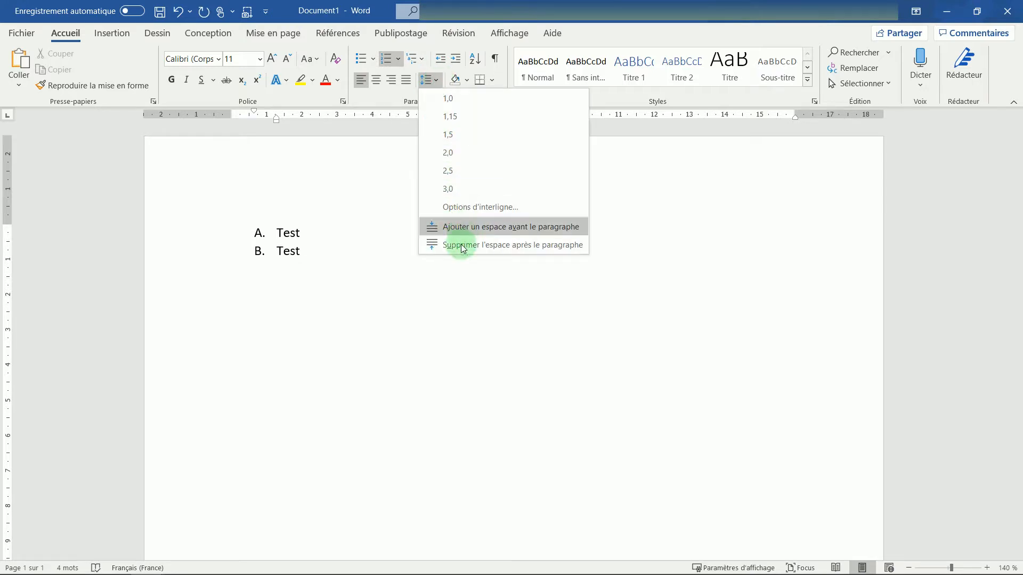
left_click(436, 85)
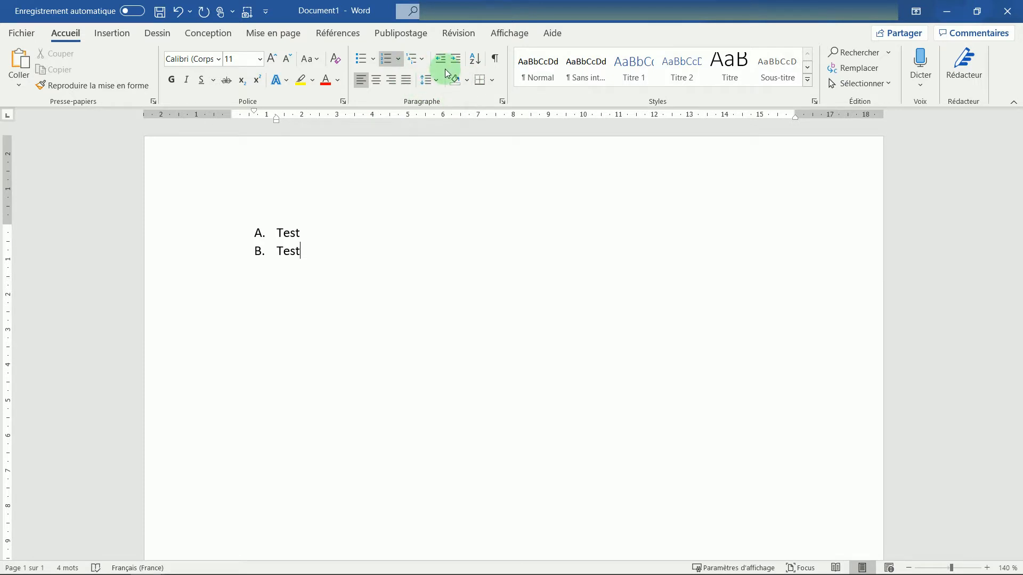
Step: Try the Titre 2 style on the second list item, undo it, and view the full style gallery
left_click(682, 67)
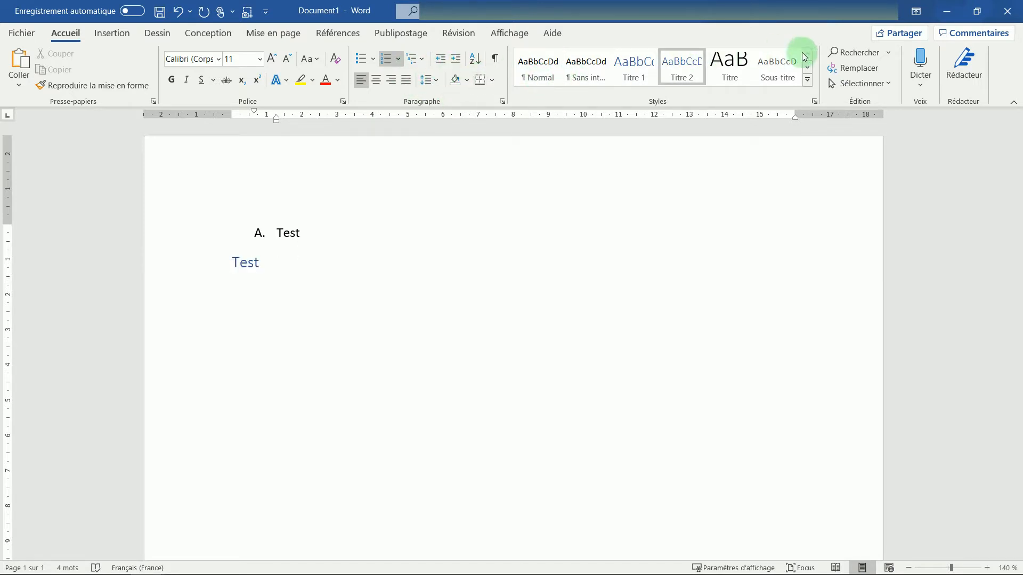
key("ctrl+z")
left_click(808, 79)
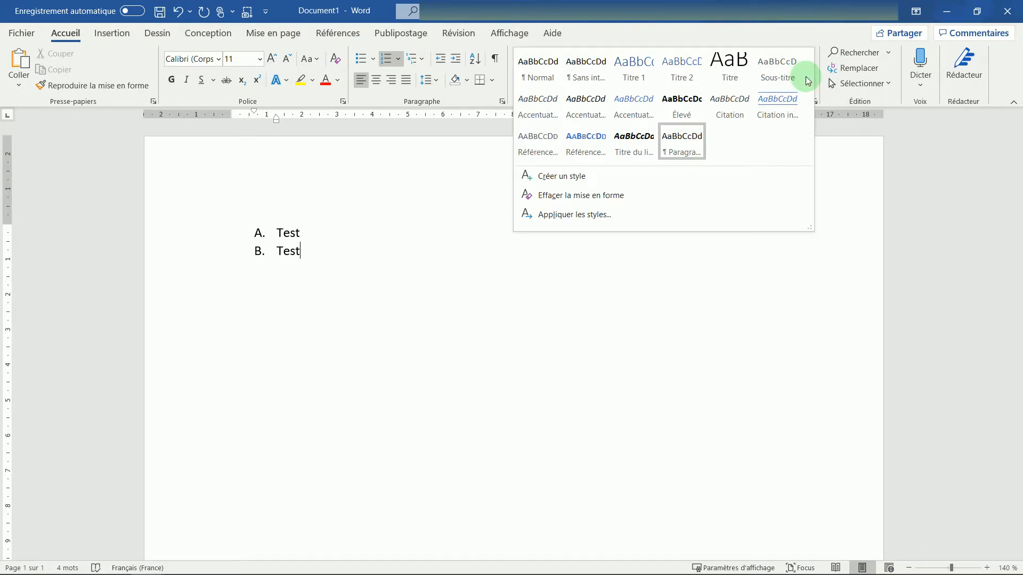
left_click(331, 238)
Step: Delete both "Test" list items and remove the leftover list formatting from the empty line
left_click_drag(297, 251, 213, 218)
key("BackSpace")
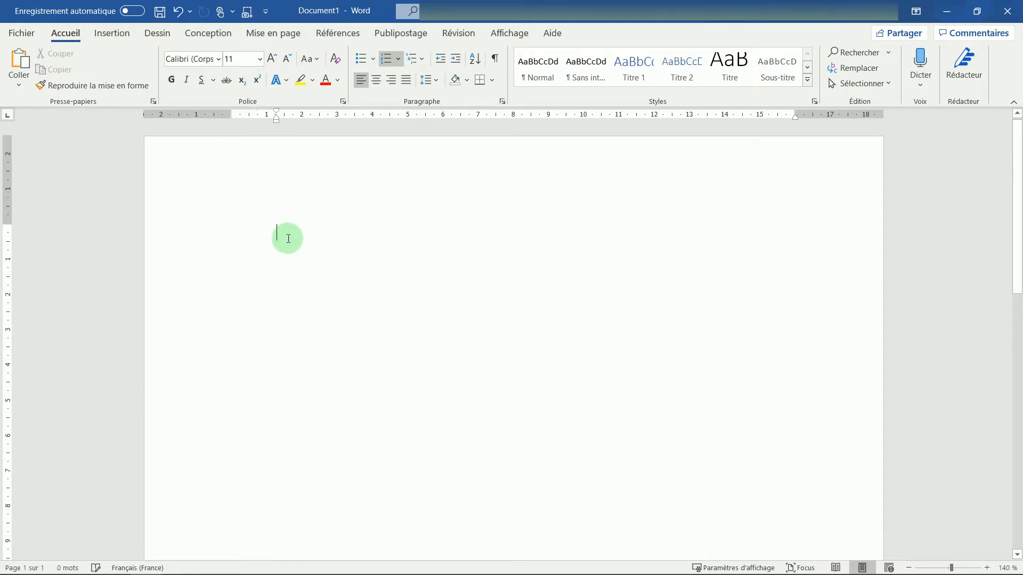
key("BackSpace")
Step: Add the line "Titre" two lines below the start of the page and apply the Titre 1 style
key("Return")
key("Return")
type("Titre")
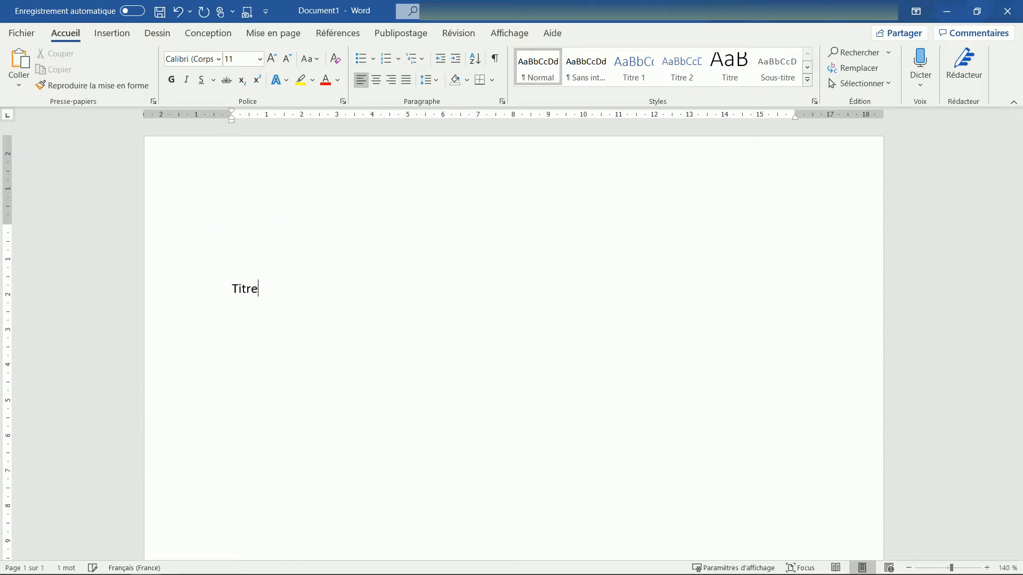
left_click(808, 81)
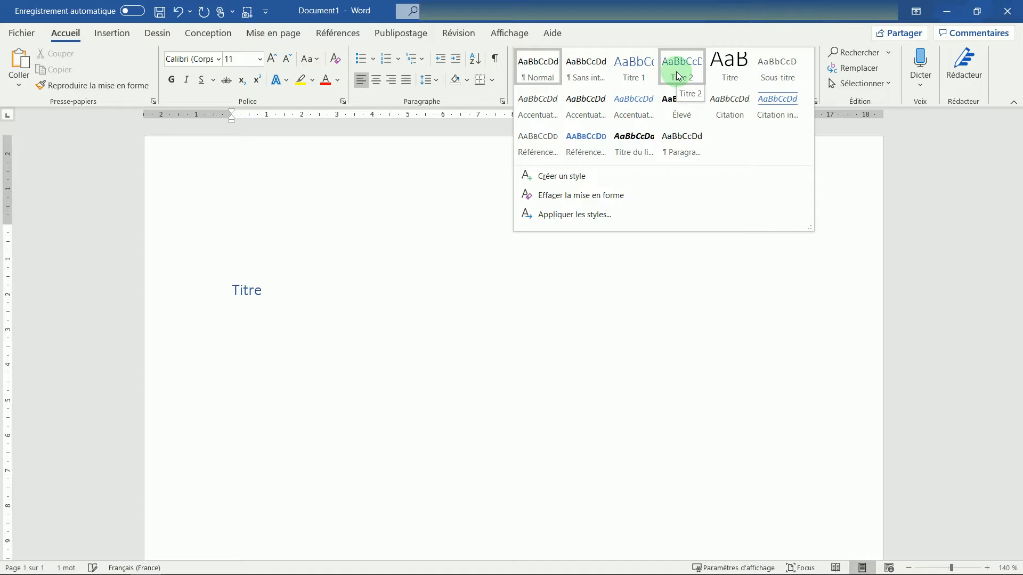
left_click(633, 78)
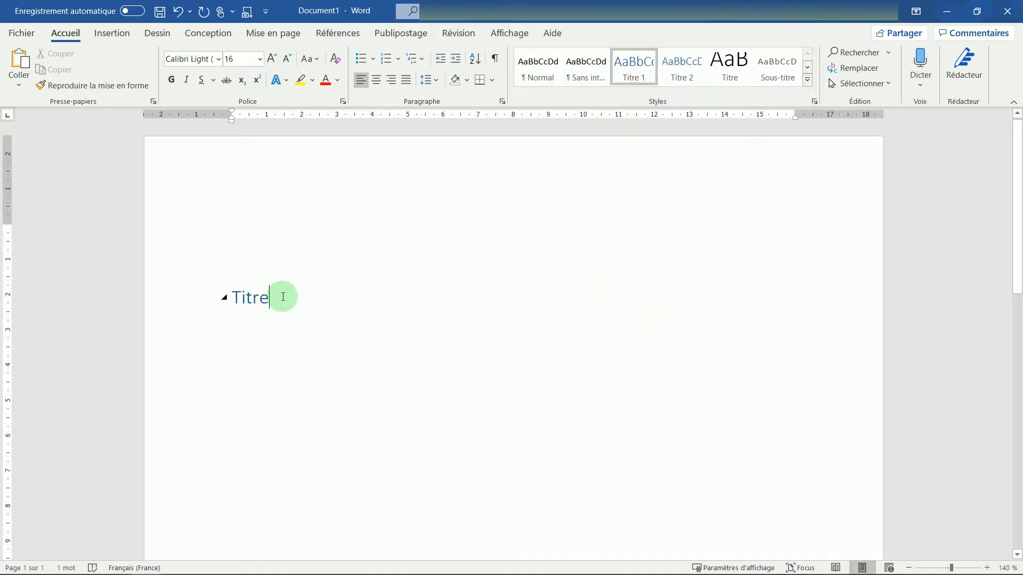
Step: Add the line "Sous-titre" below the main heading and apply the Titre 2 style
key("Return")
type("Souso")
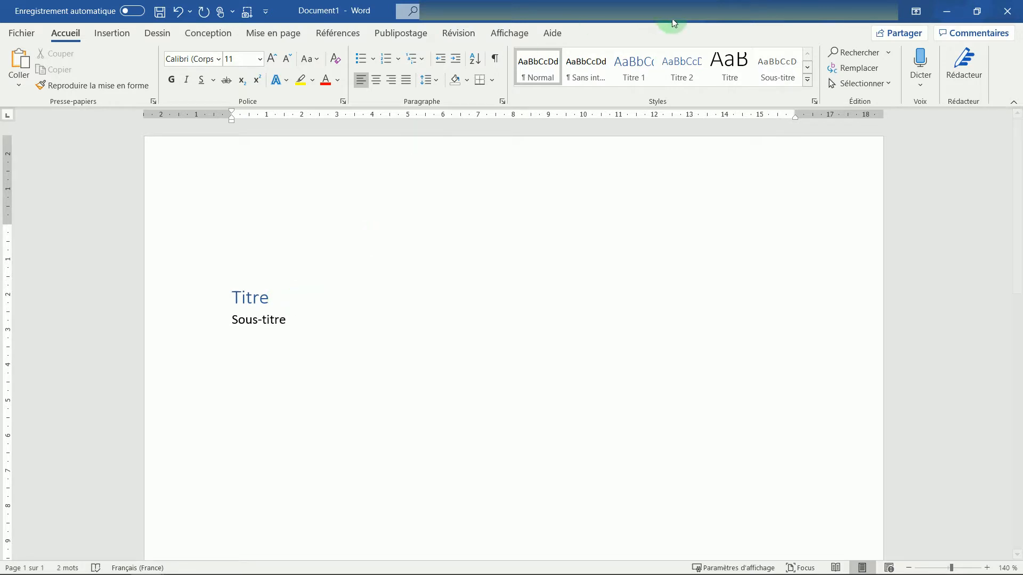
left_click(682, 72)
Step: Add the line "Sous sous-titre" below the second-level heading and apply the Titre 3 style
key("Return")
type("Sou")
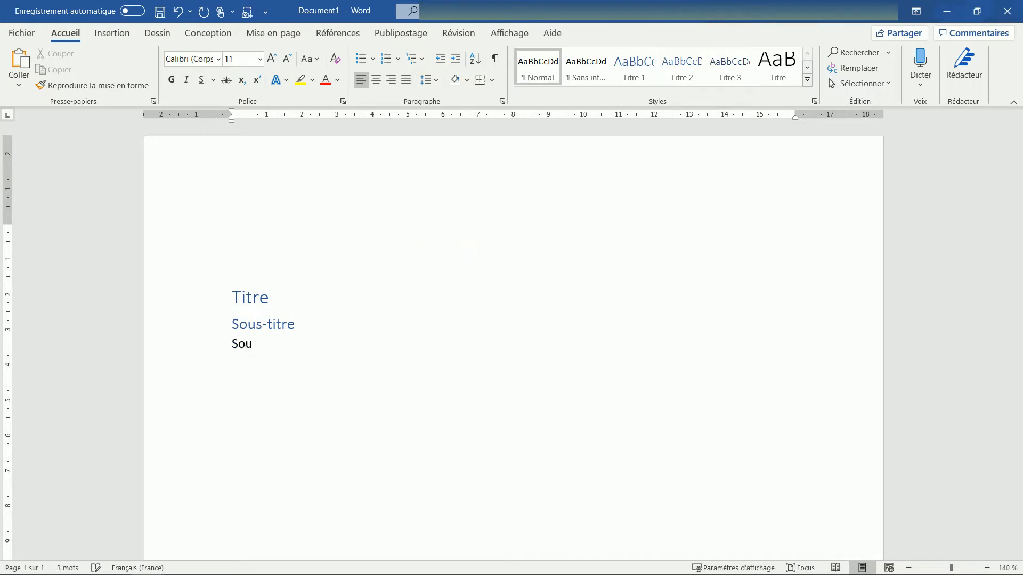
type("s sous-titre")
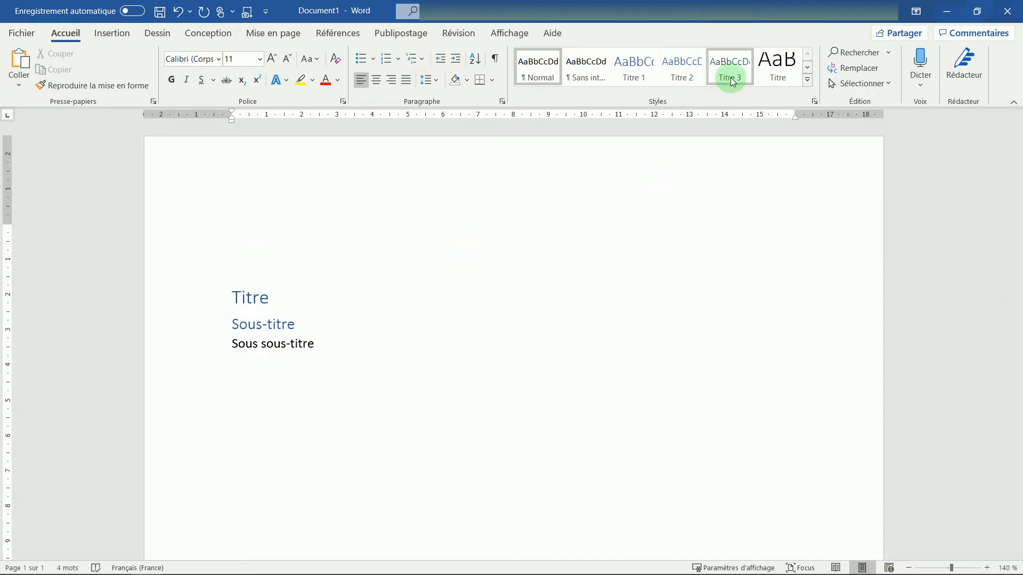
left_click(730, 69)
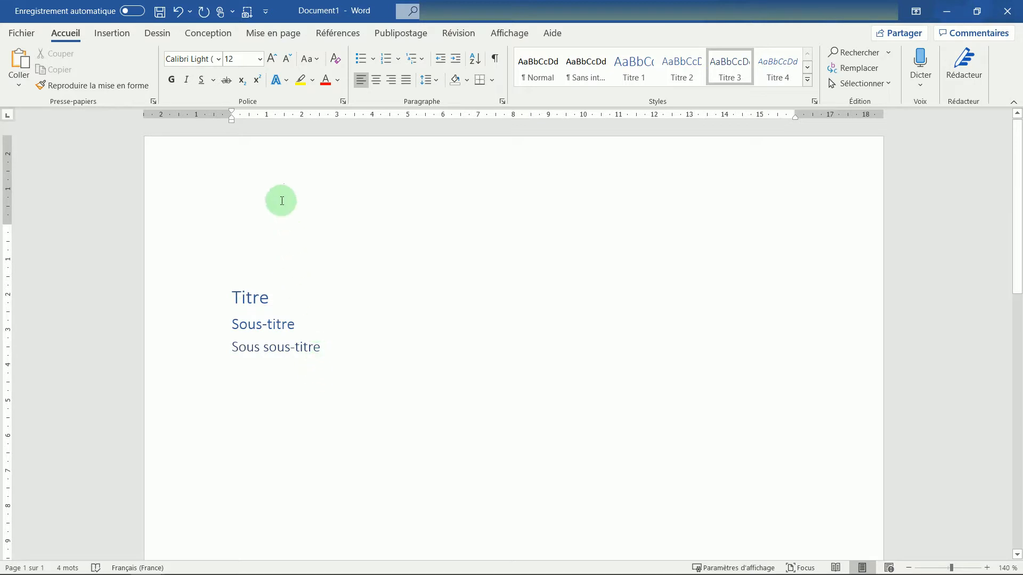
Step: Add the line "Sommaire" at the start of the page and insert the Table automatique 1 table of contents below it
left_click(267, 178)
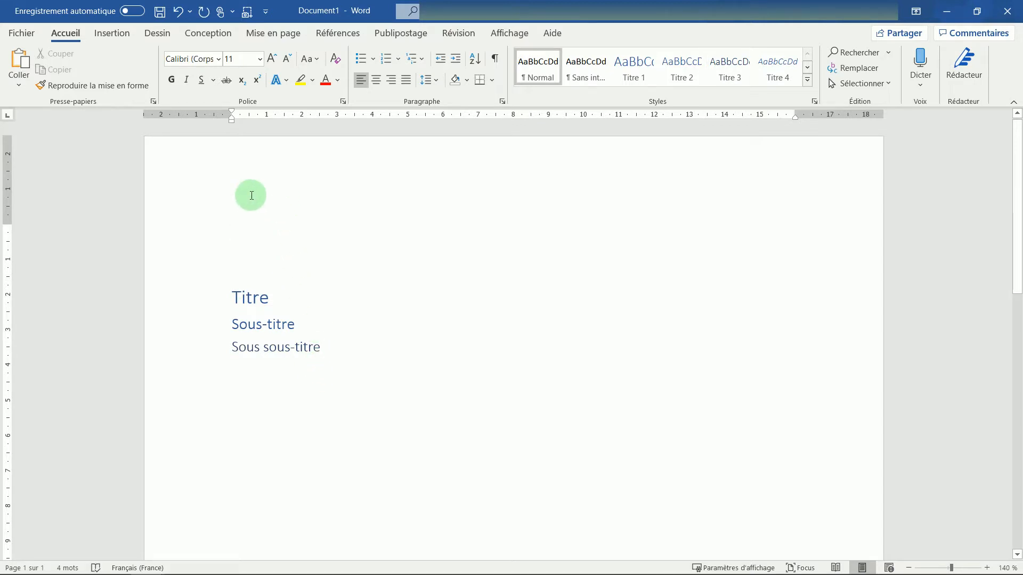
type("Sommaire")
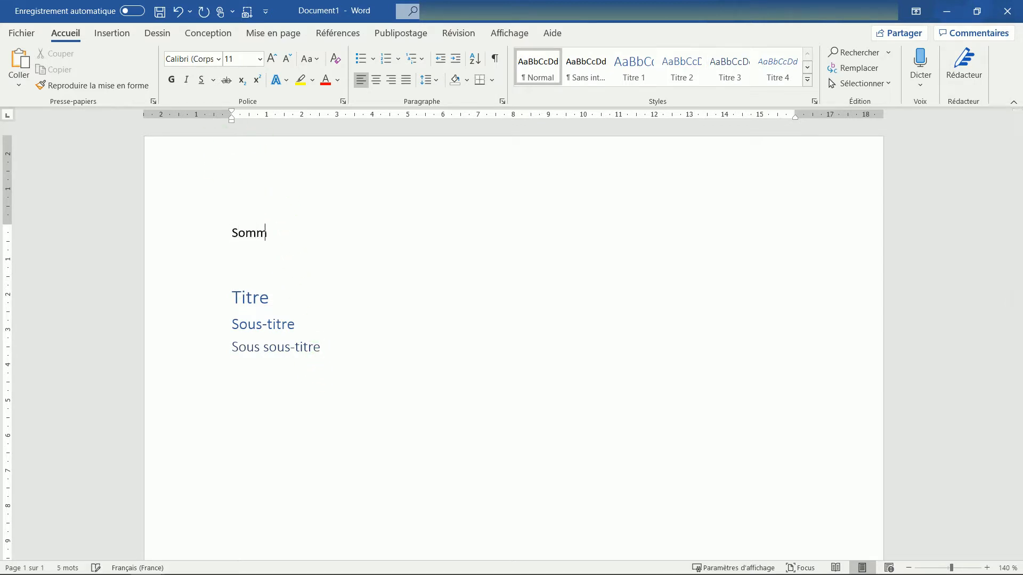
left_click(352, 34)
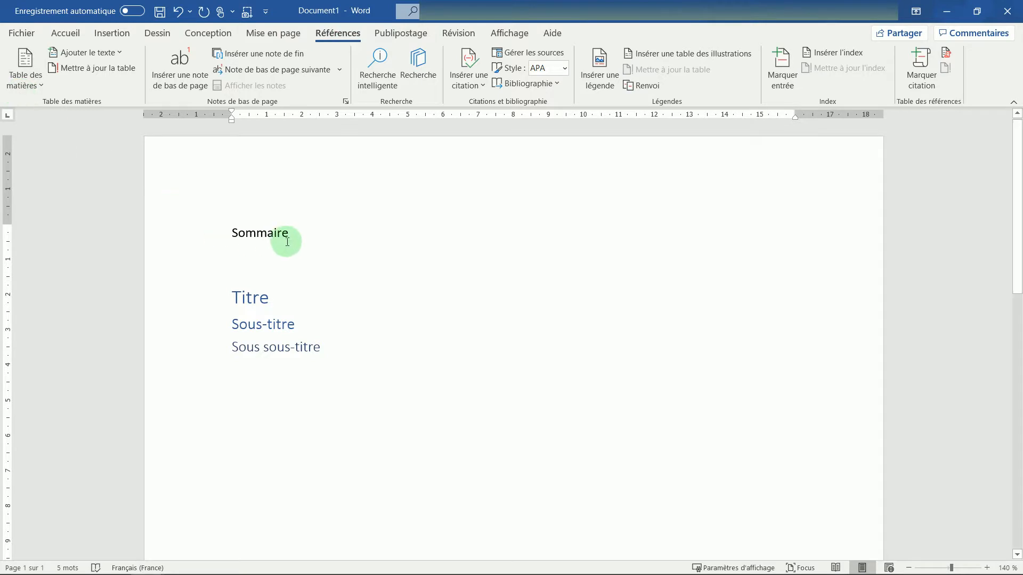
key("Return")
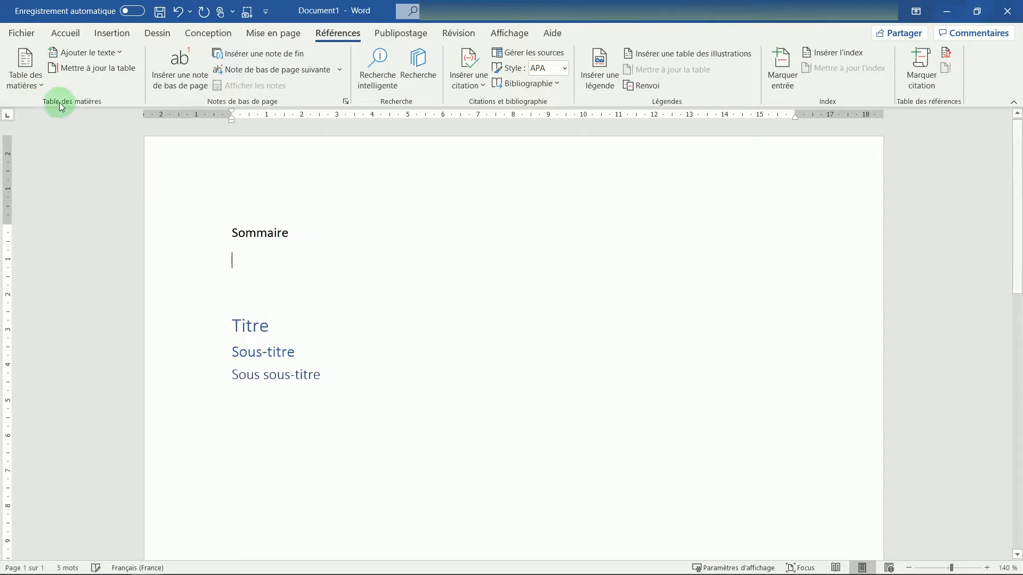
left_click(37, 85)
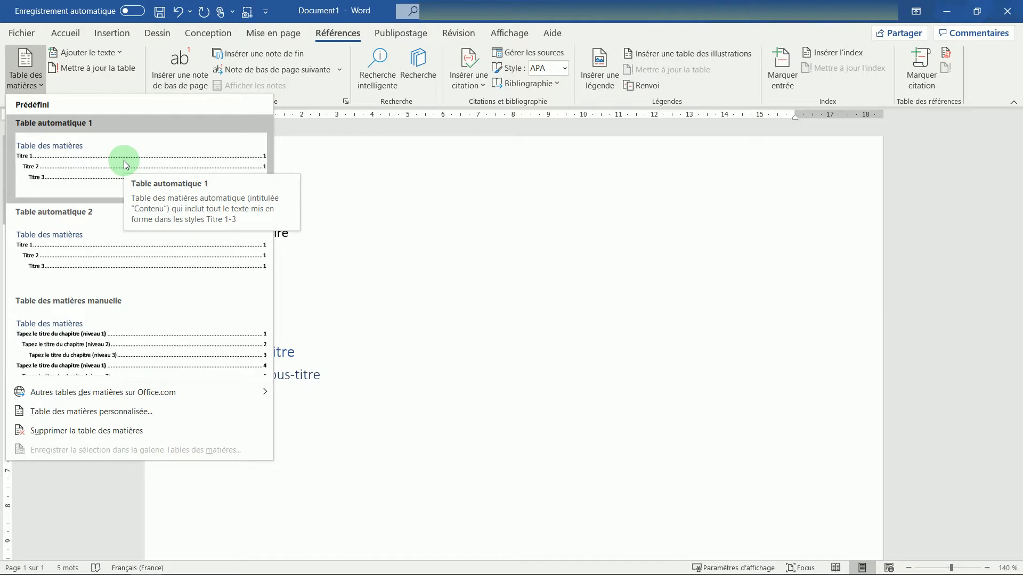
left_click(187, 160)
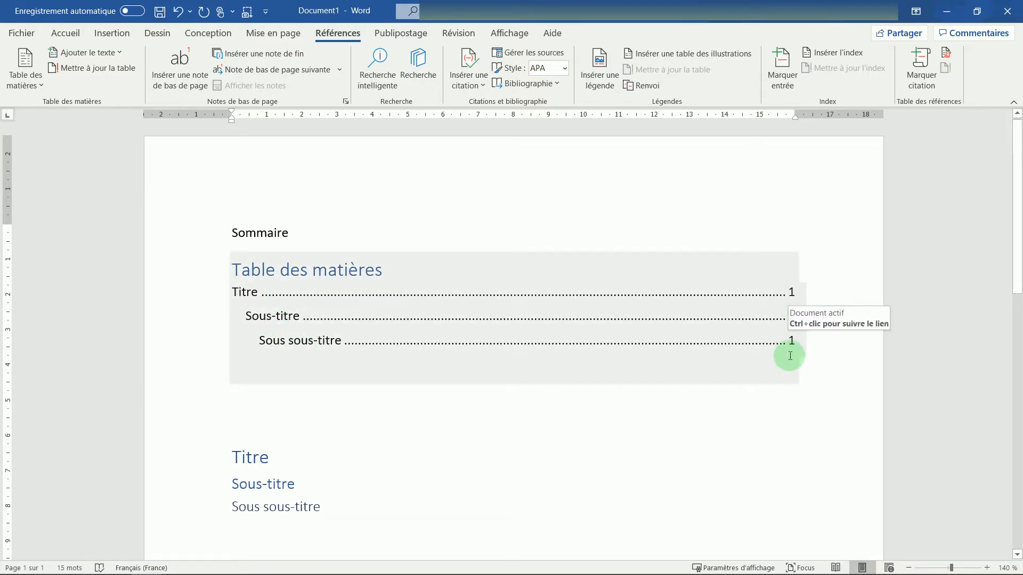
Step: Copy the block of three headings and paste it twice below the original
left_click(564, 389)
scroll(405, 346, "down", 4)
left_click_drag(318, 281, 254, 337)
key("ctrl")
left_click_drag(294, 386, 297, 388)
scroll(333, 275, "up", 2)
scroll(319, 270, "down", 1)
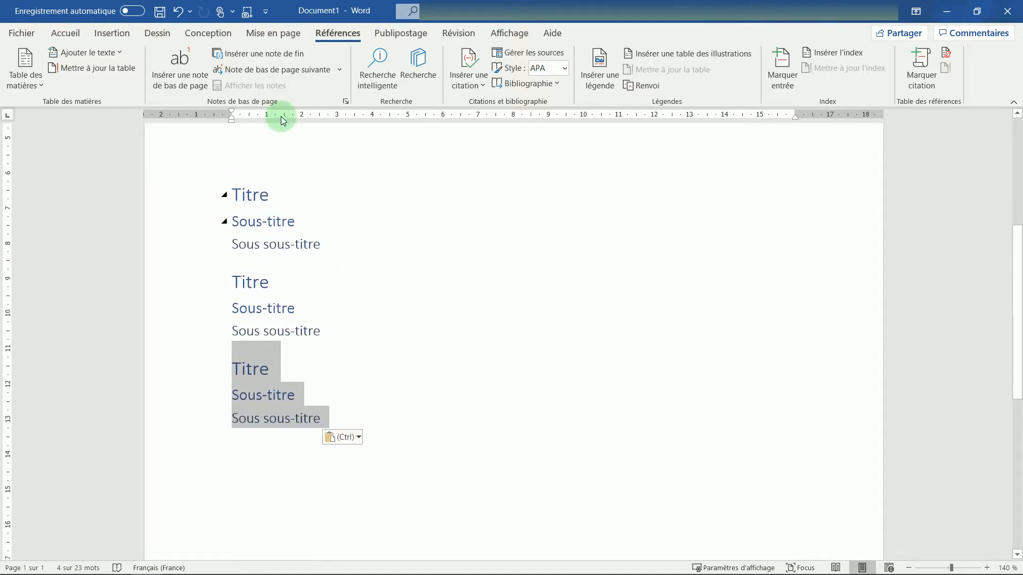
Step: Modify the Titre 1 style so that its font colour is the standard red
left_click(65, 32)
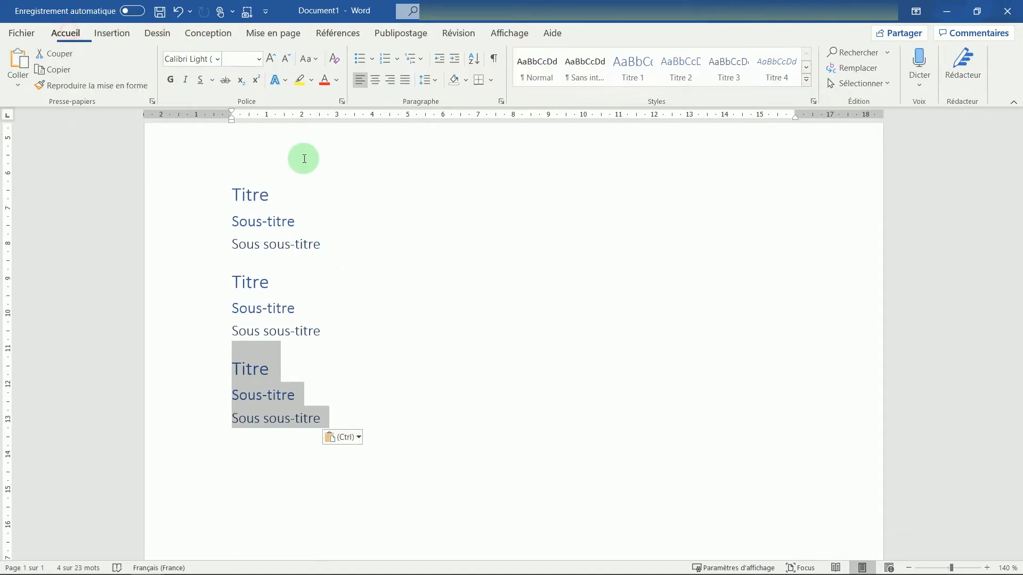
left_click(266, 199)
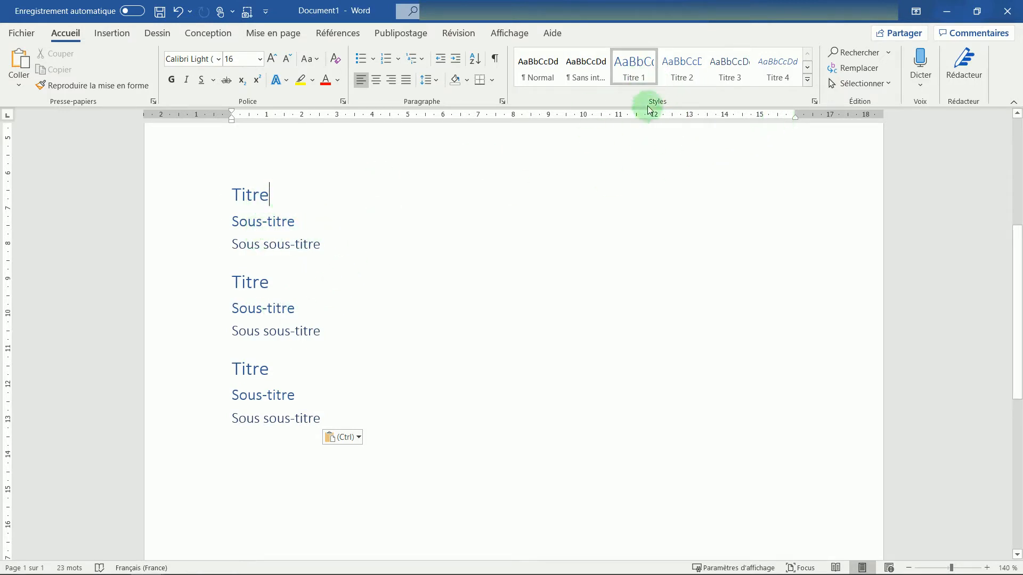
right_click(639, 76)
left_click(667, 102)
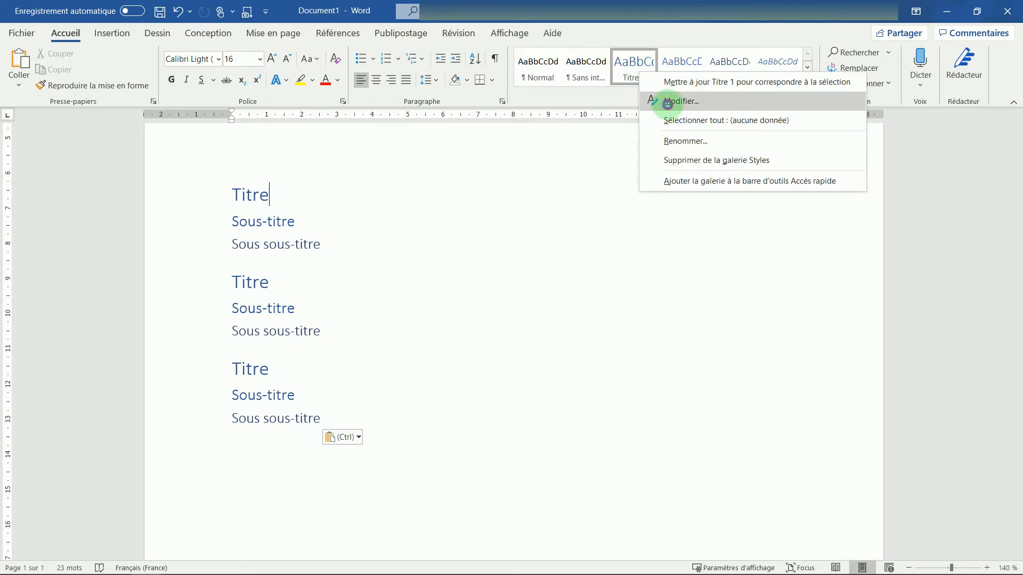
left_click(504, 195)
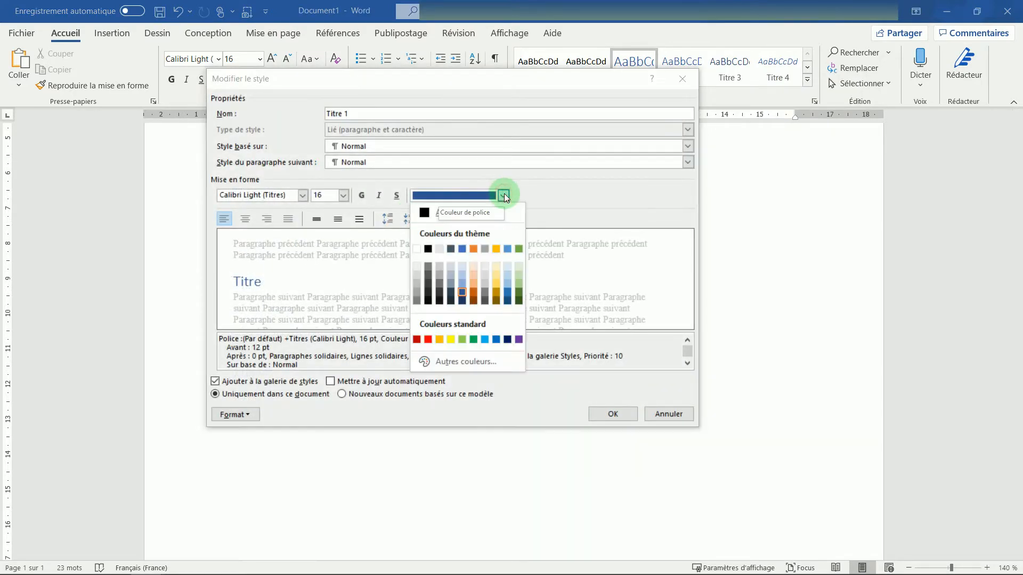
left_click(429, 340)
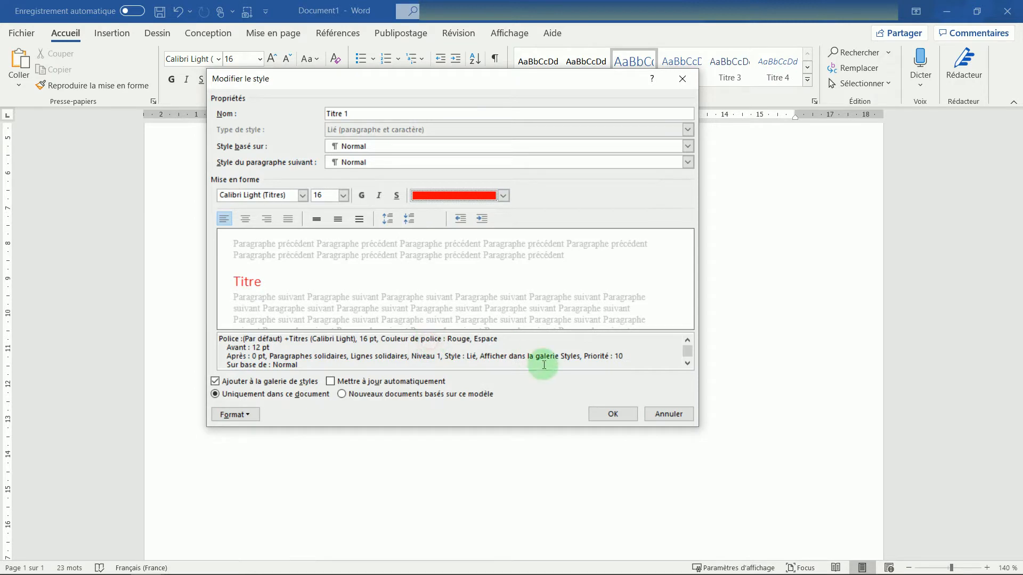
left_click(622, 413)
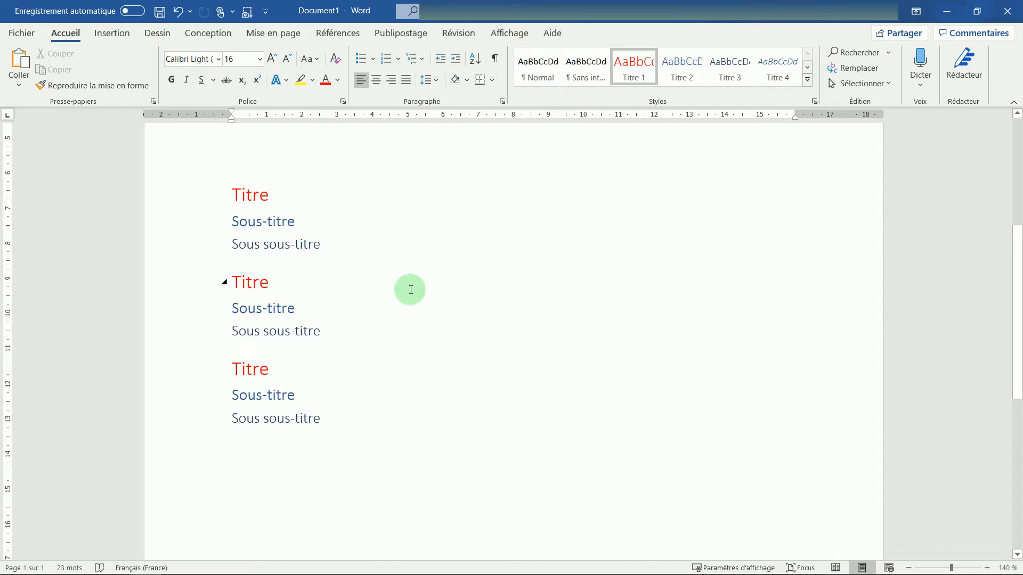
Step: Search the document for "titre" and close the search results
left_click(888, 52)
left_click(877, 67)
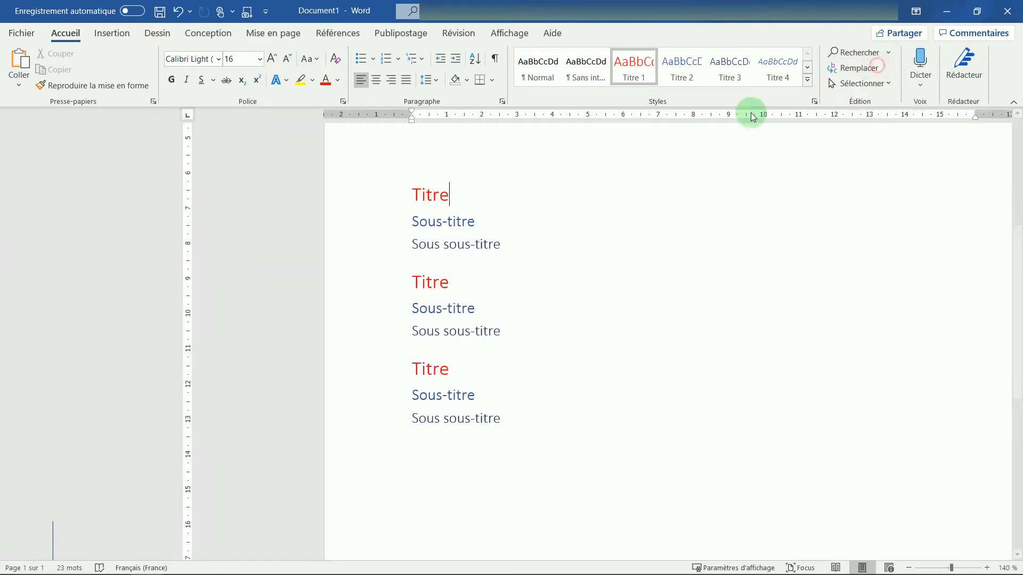
type("titre")
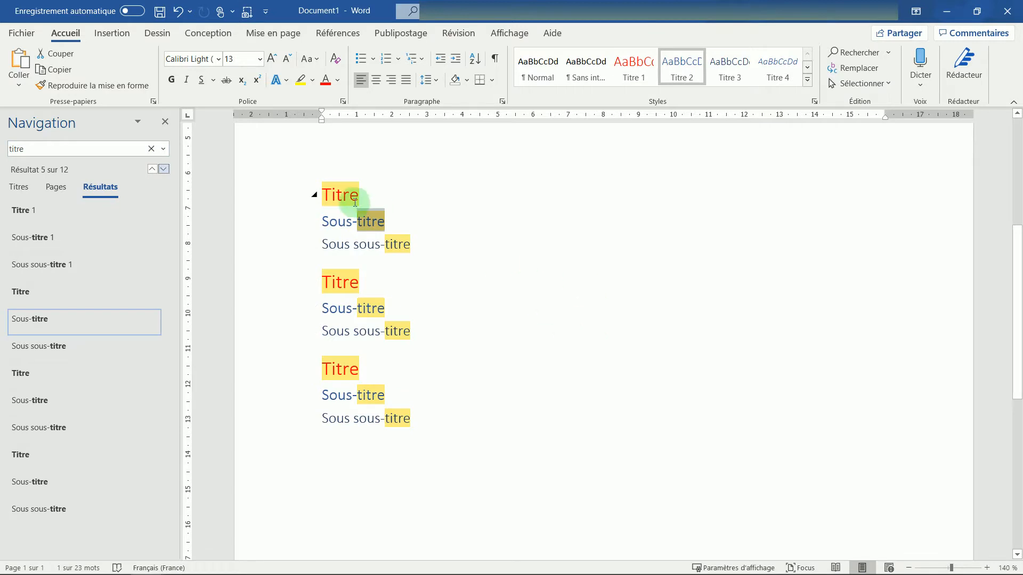
left_click(165, 124)
left_click(528, 224)
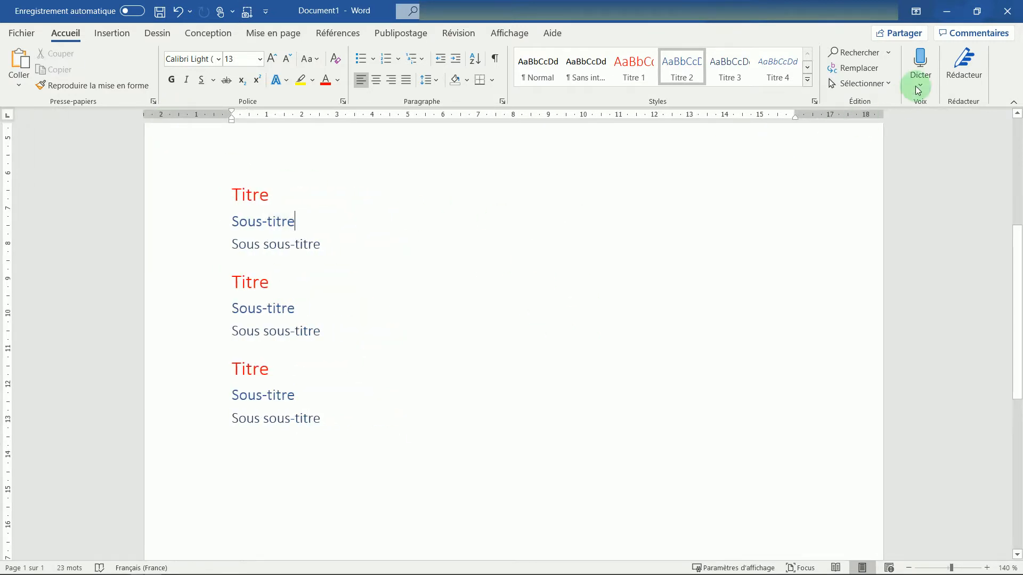
Step: Replace all occurrences of "titre" in the document with "Titre remplacé"
left_click(876, 69)
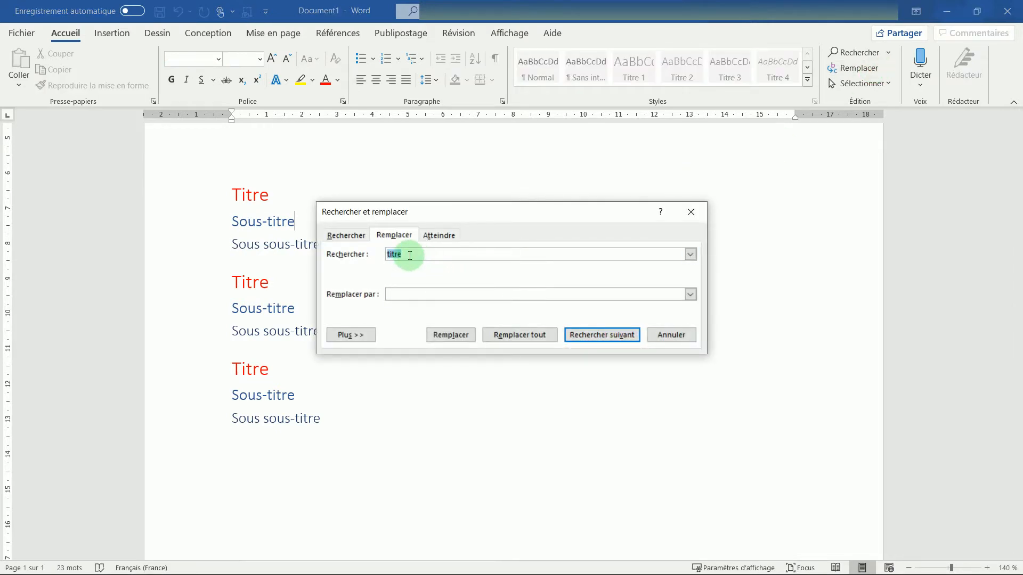
left_click(412, 295)
type("Titre remplacé")
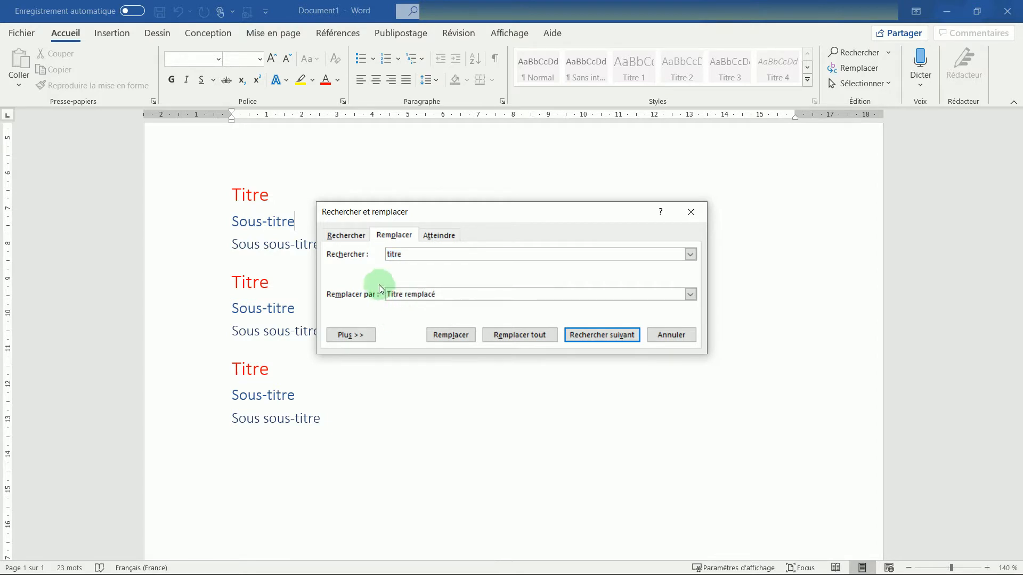
left_click(515, 337)
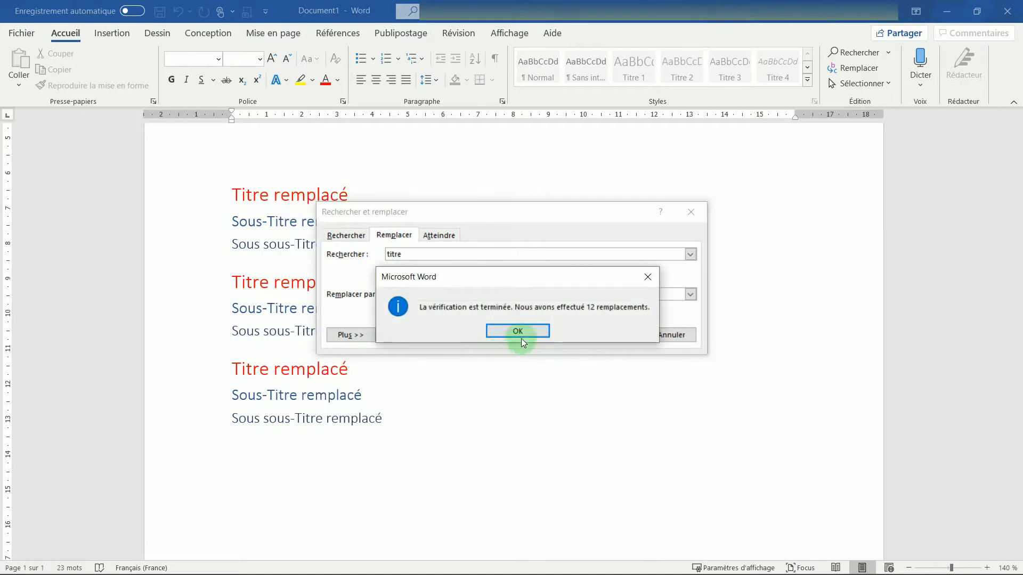
left_click(548, 329)
left_click(668, 335)
scroll(411, 280, "up", 1)
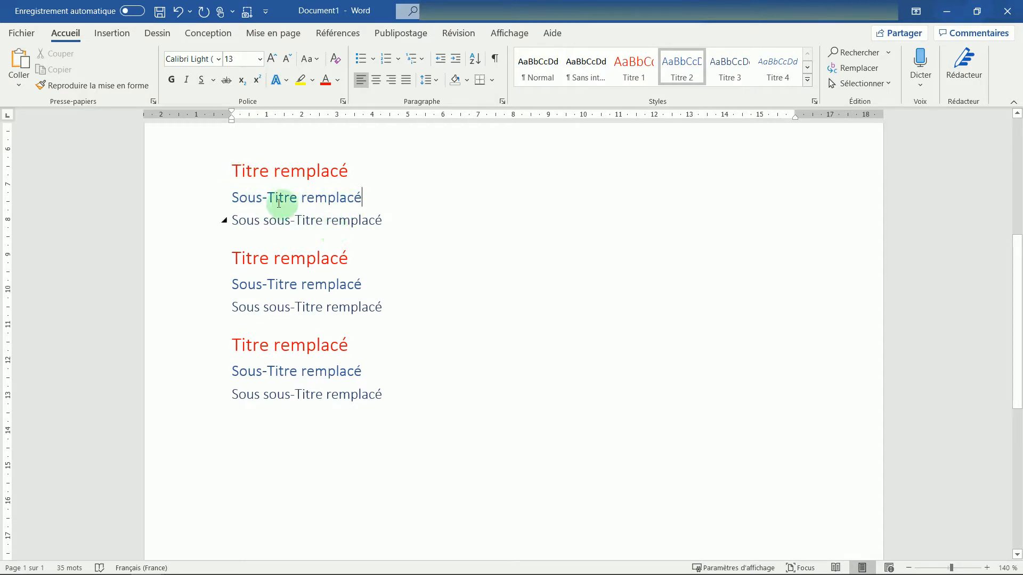
double_click(254, 172)
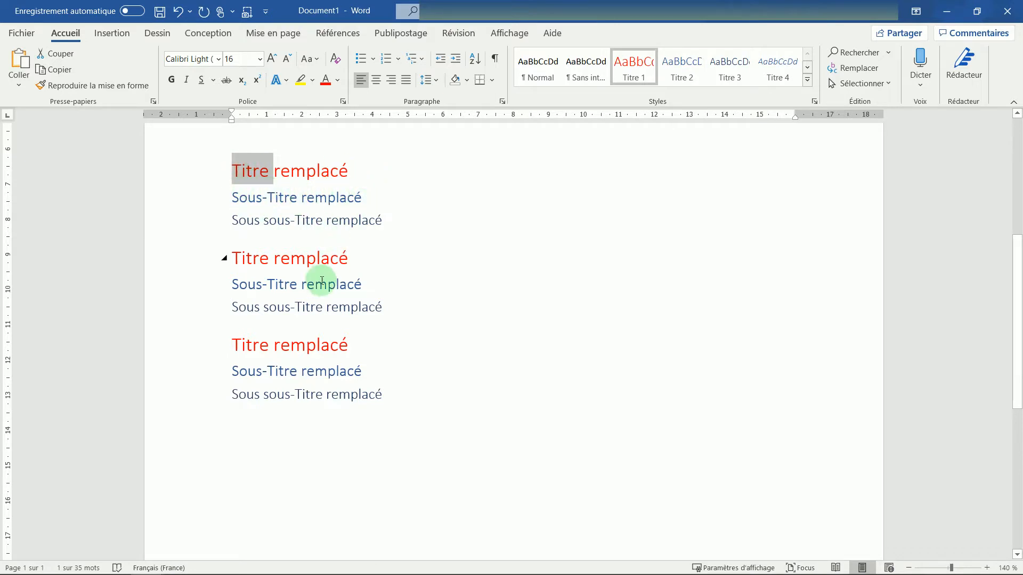
left_click(403, 396)
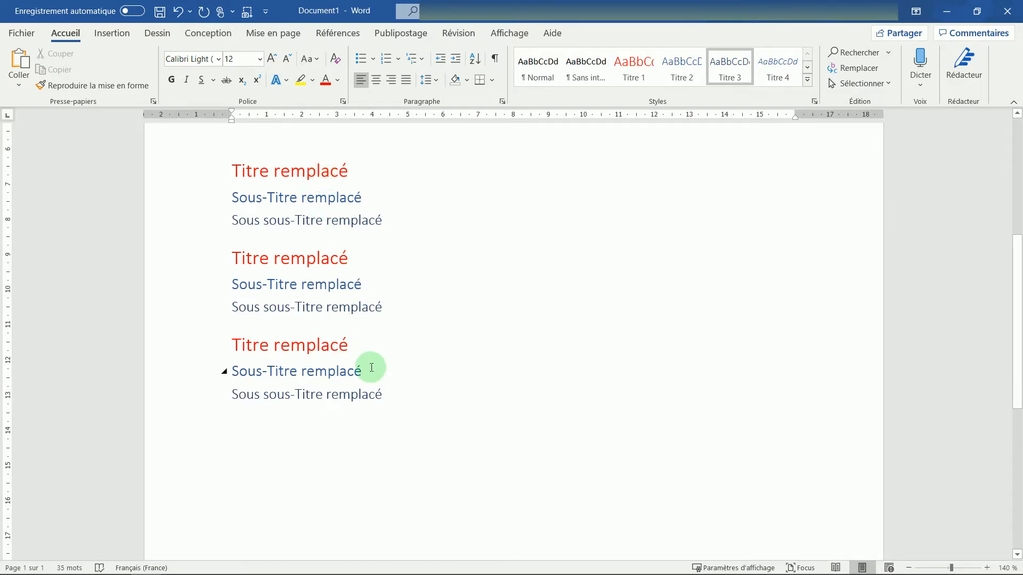
Step: Draw a right-pointing block arrow about 5.2 cm wide and 1.1 cm high beside the headings
left_click(112, 33)
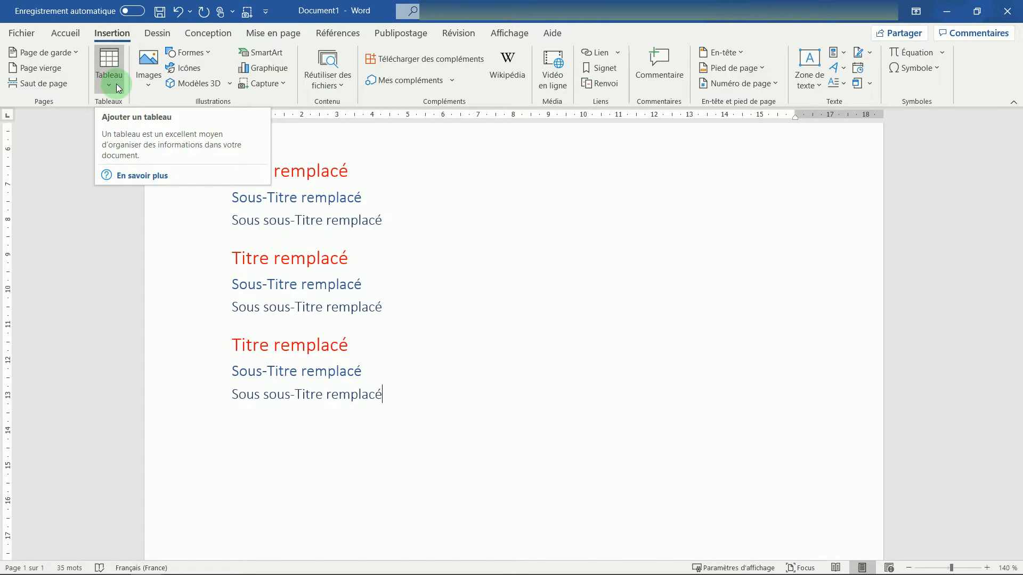
left_click(149, 85)
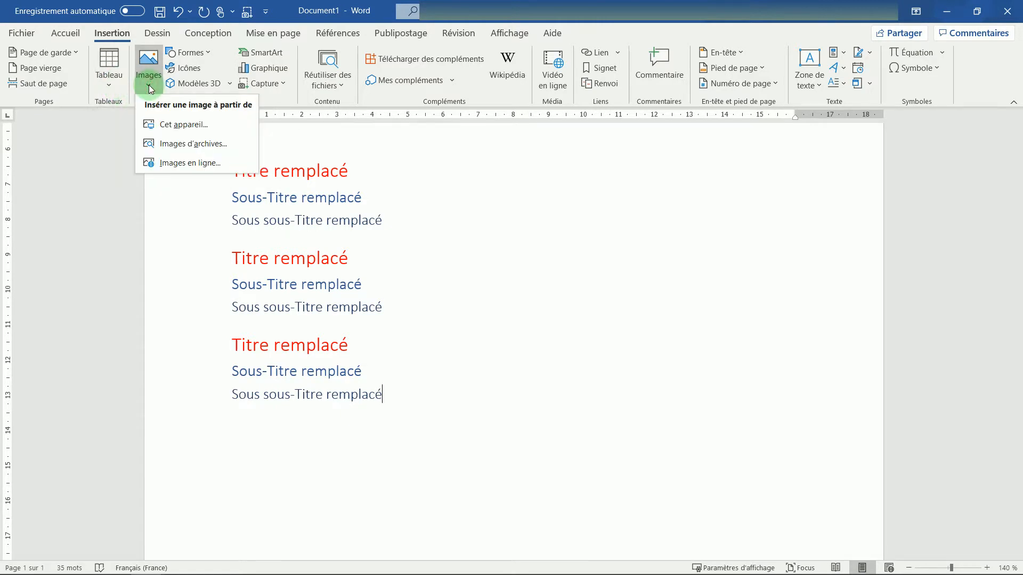
left_click(207, 53)
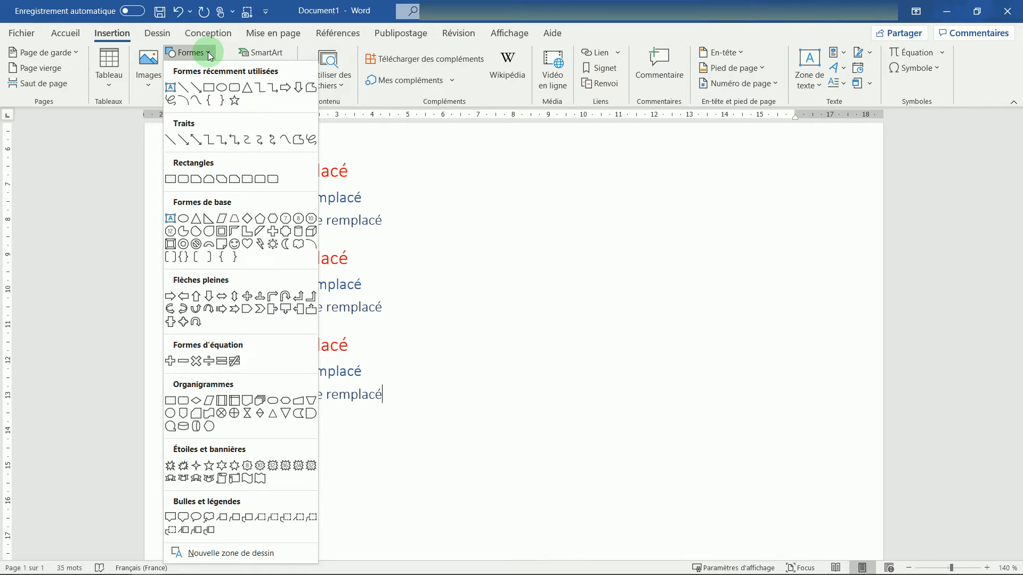
left_click(171, 294)
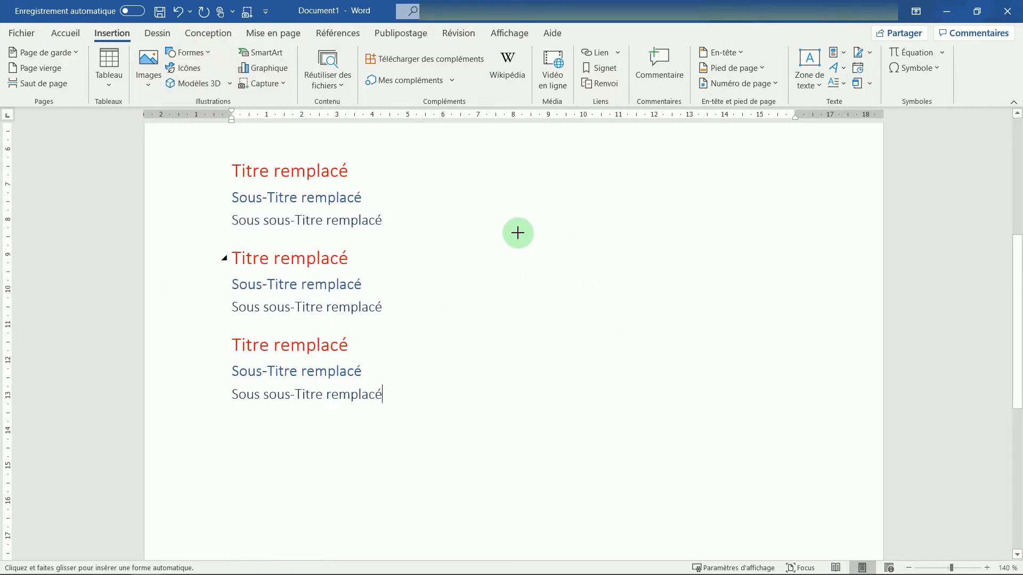
left_click_drag(525, 219, 711, 258)
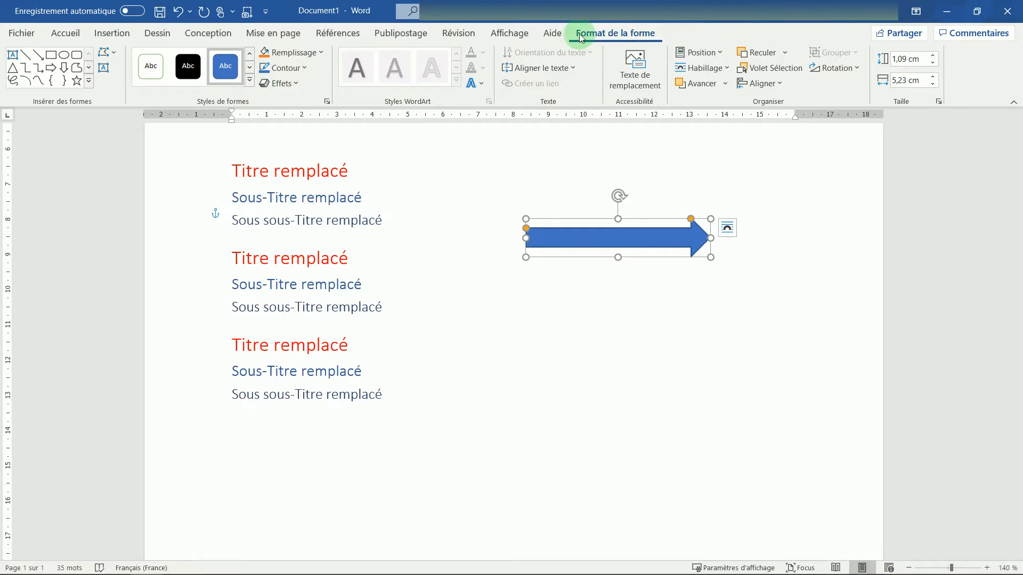
Step: Apply the light blue theme shape style from the last row of theme styles to the arrow
left_click(249, 87)
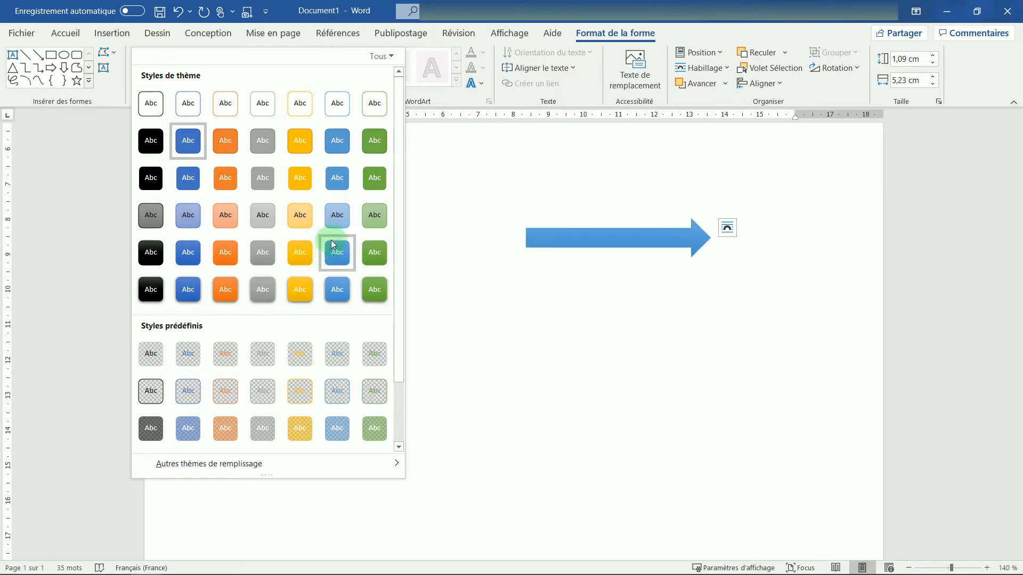
left_click(338, 292)
left_click(618, 241)
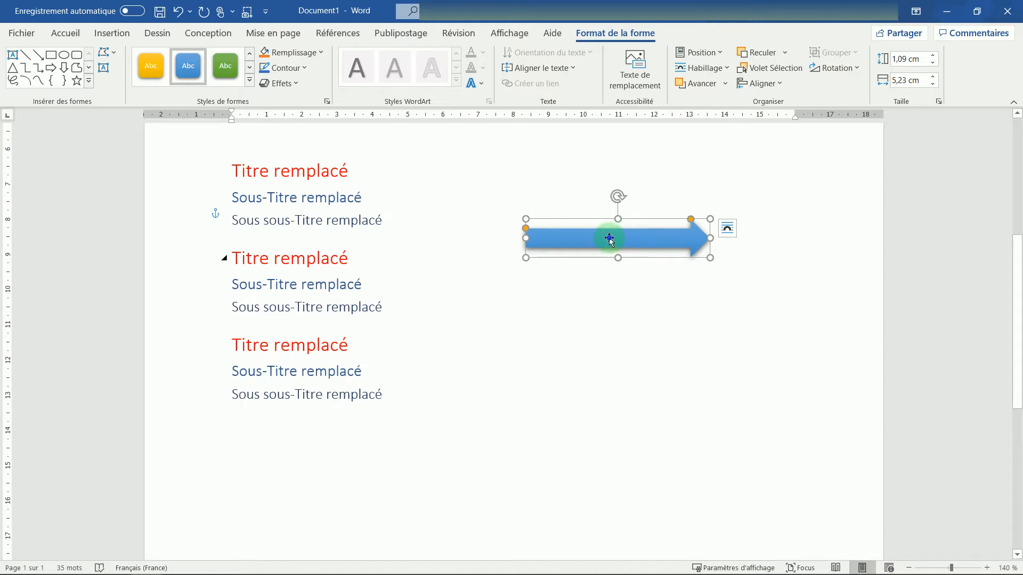
Step: Examine the arrow's detailed fill, outline, gradient stop and shadow format settings
right_click(610, 239)
left_click(714, 561)
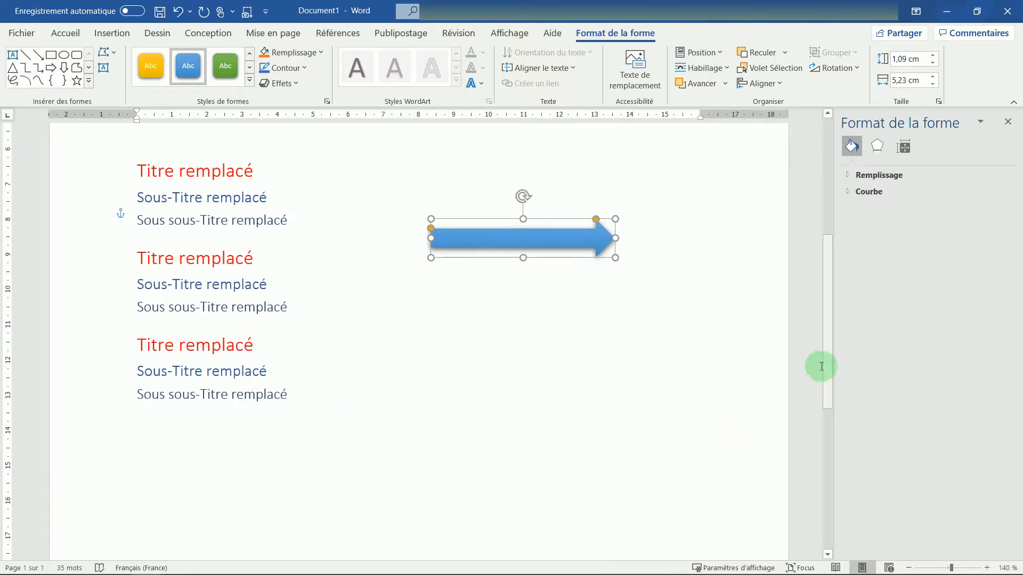
left_click(869, 191)
left_click(885, 178)
left_click(915, 373)
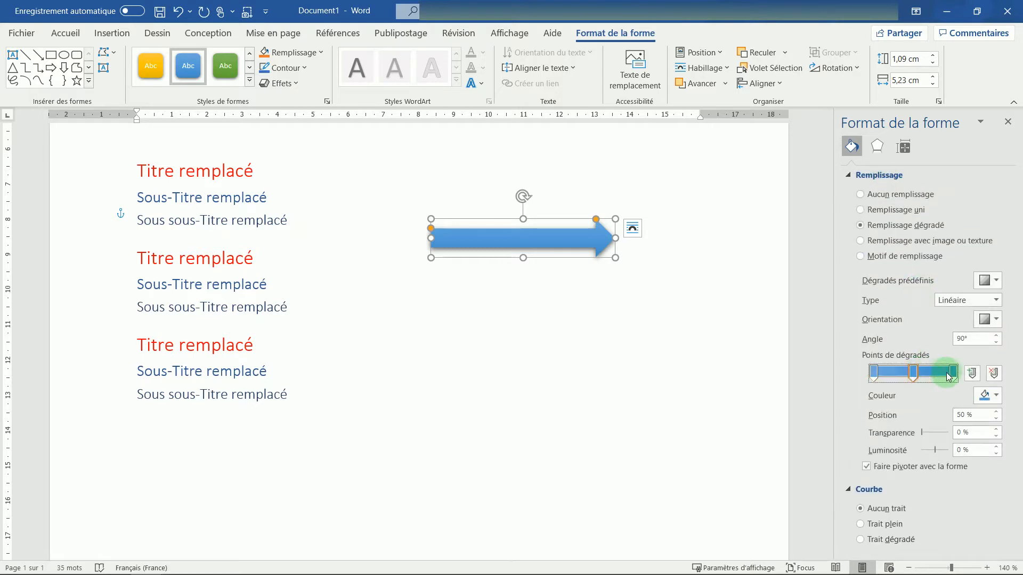
left_click(877, 146)
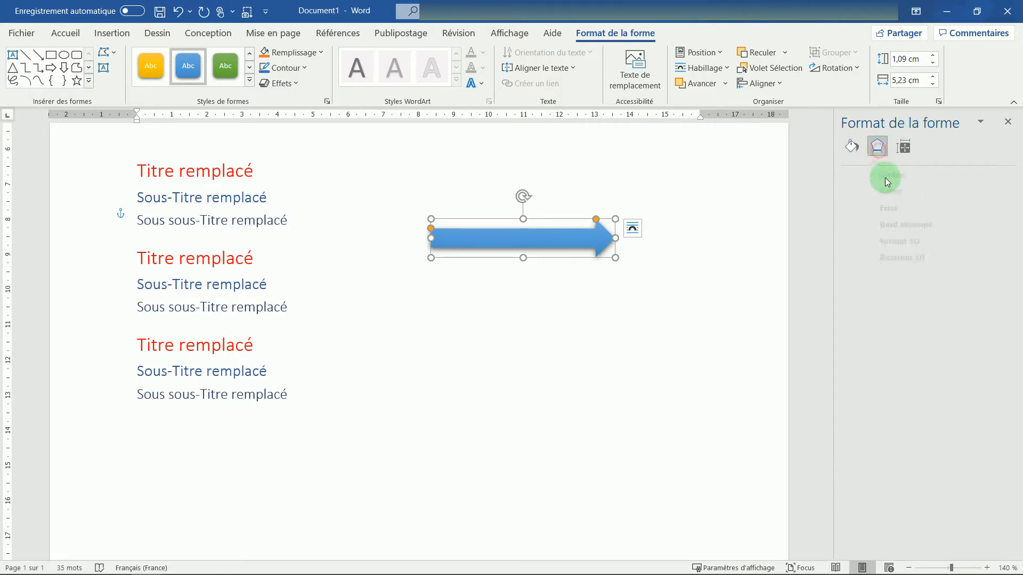
left_click(883, 181)
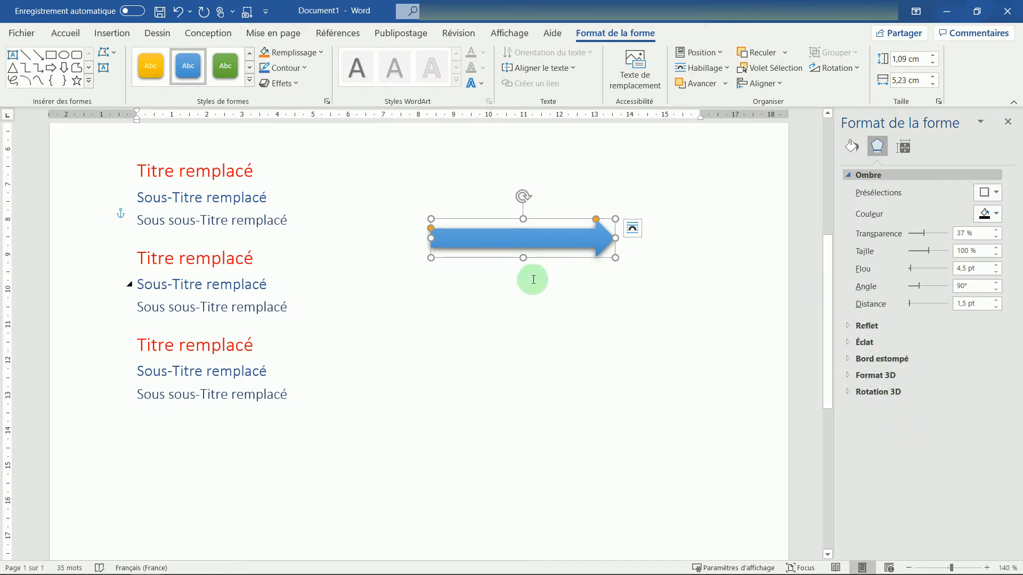
Step: Browse the library of insertable icons and close it without inserting anything
left_click(112, 33)
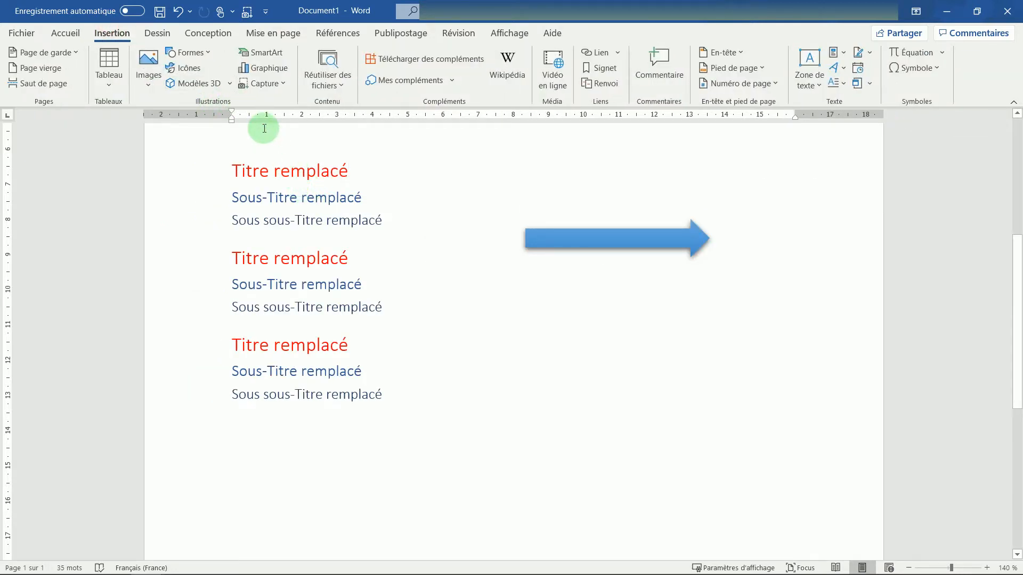
left_click(195, 68)
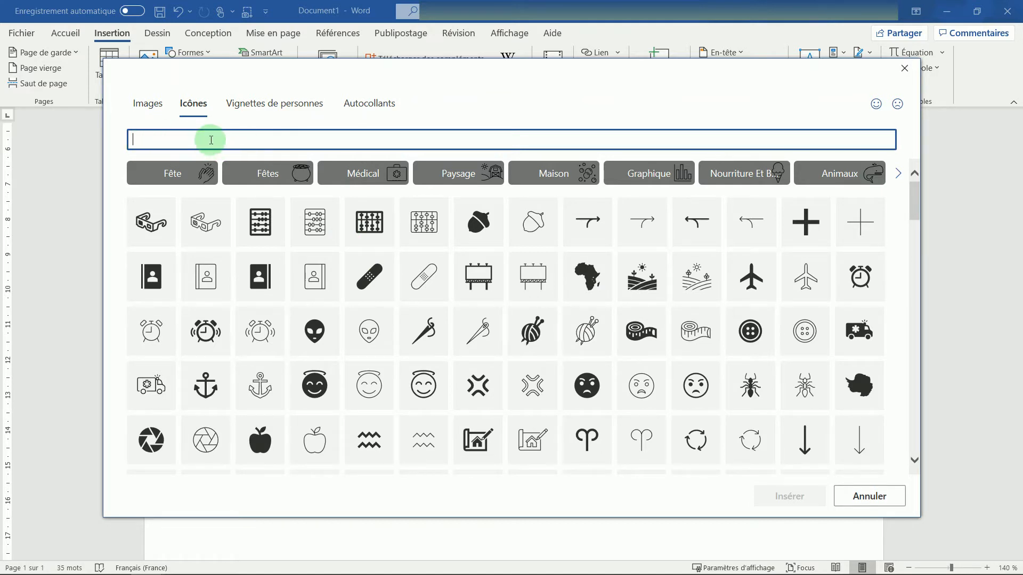
left_click(868, 496)
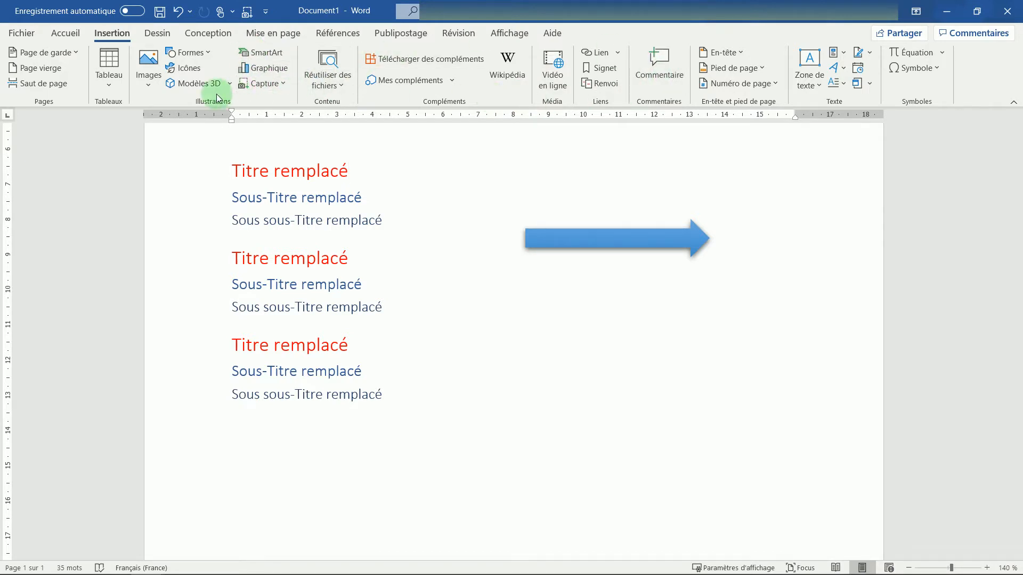
Step: Draw a freehand wavy scribble with the red pen just below the block arrow
left_click(153, 31)
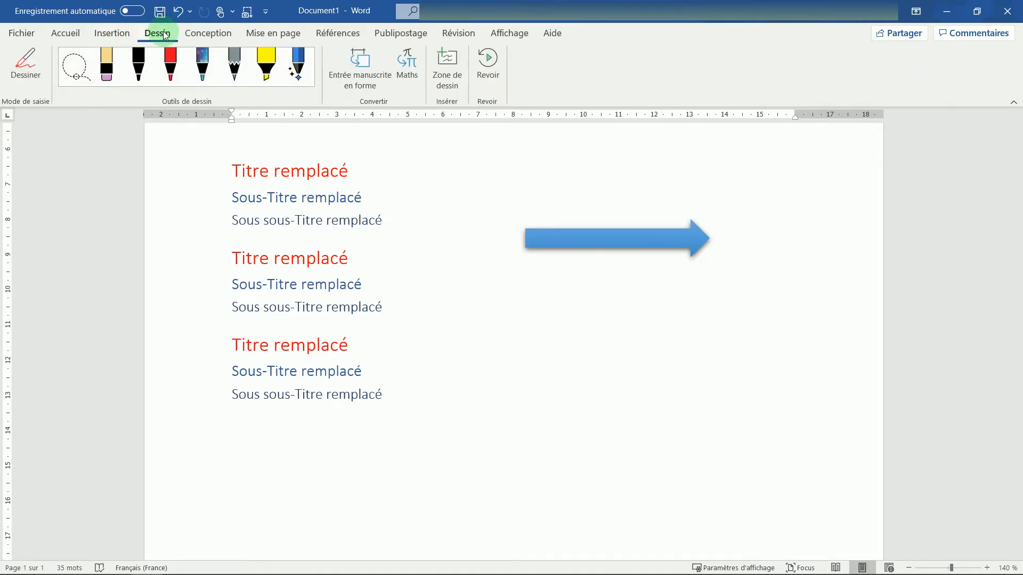
left_click(171, 64)
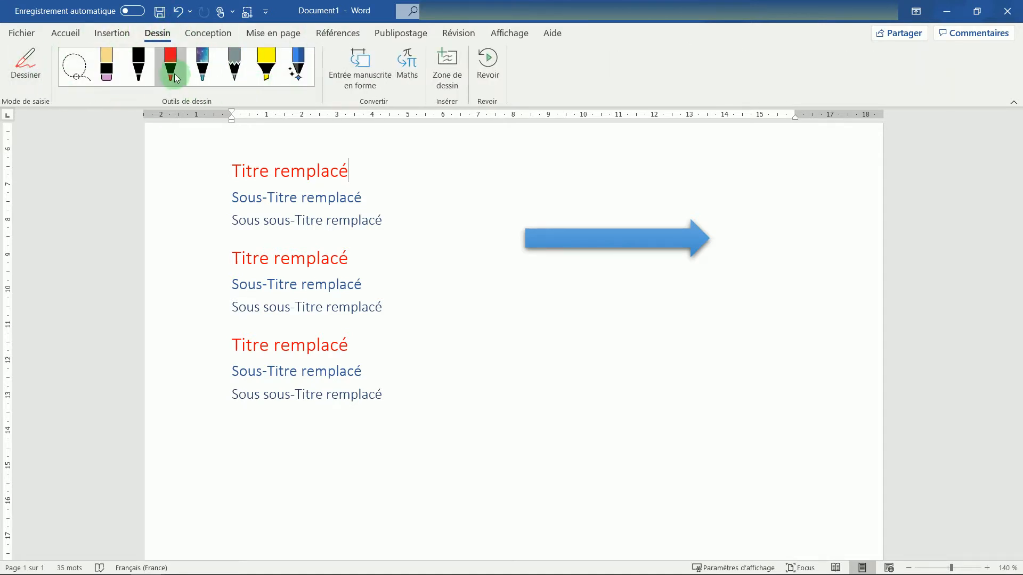
left_click(174, 63)
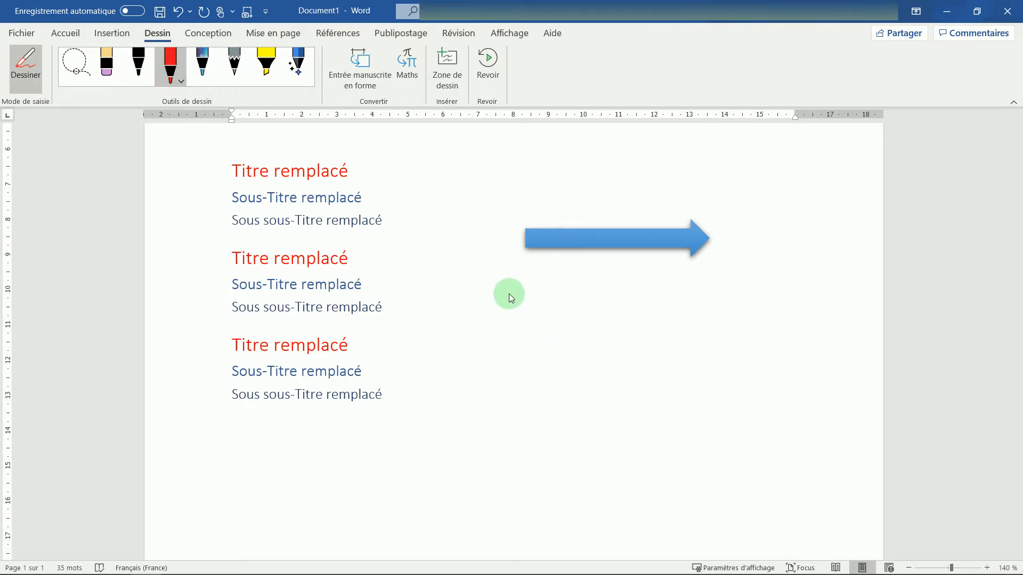
mouse_move(551, 376)
left_mouse_down()
mouse_move(581, 353)
mouse_move(607, 388)
left_mouse_up()
left_click_drag(689, 362, 690, 365)
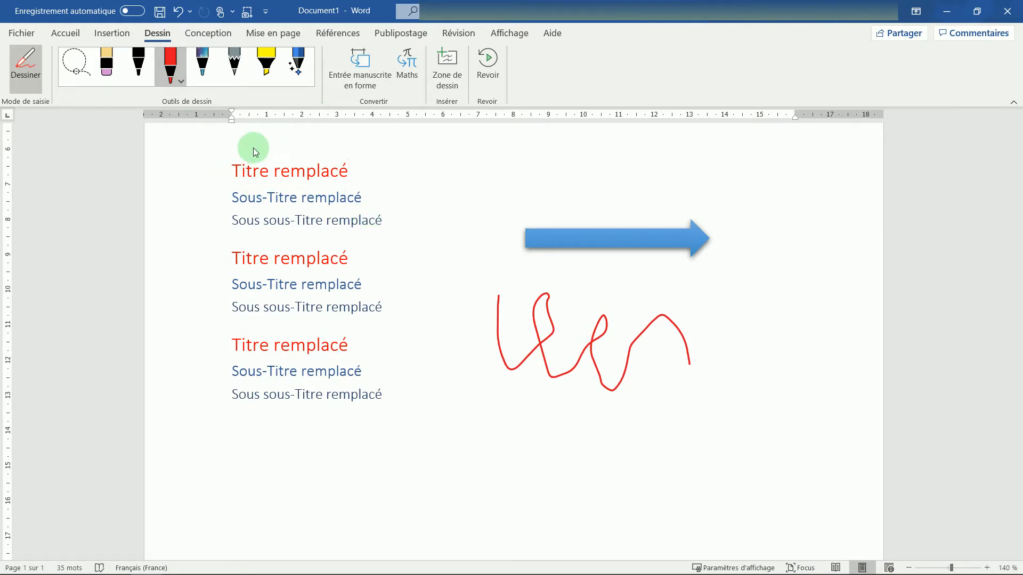
Step: Apply the Secteur theme to the whole document
left_click(208, 33)
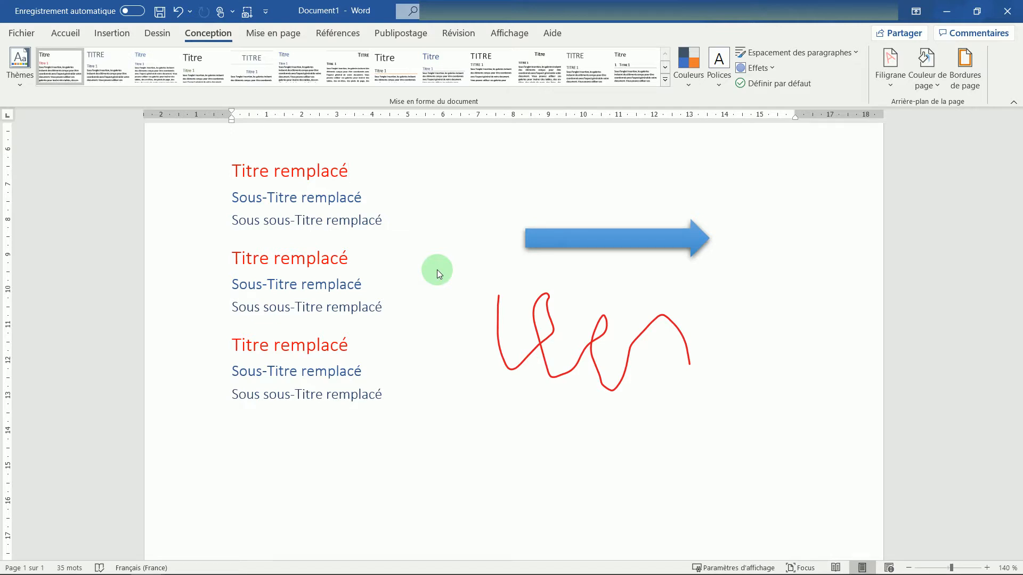
left_click(20, 81)
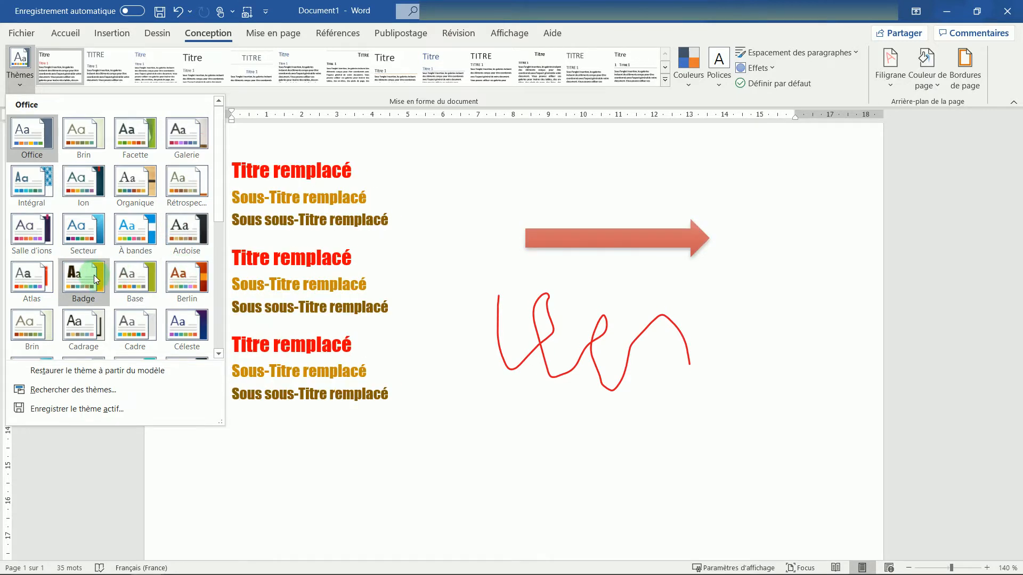
left_click(82, 230)
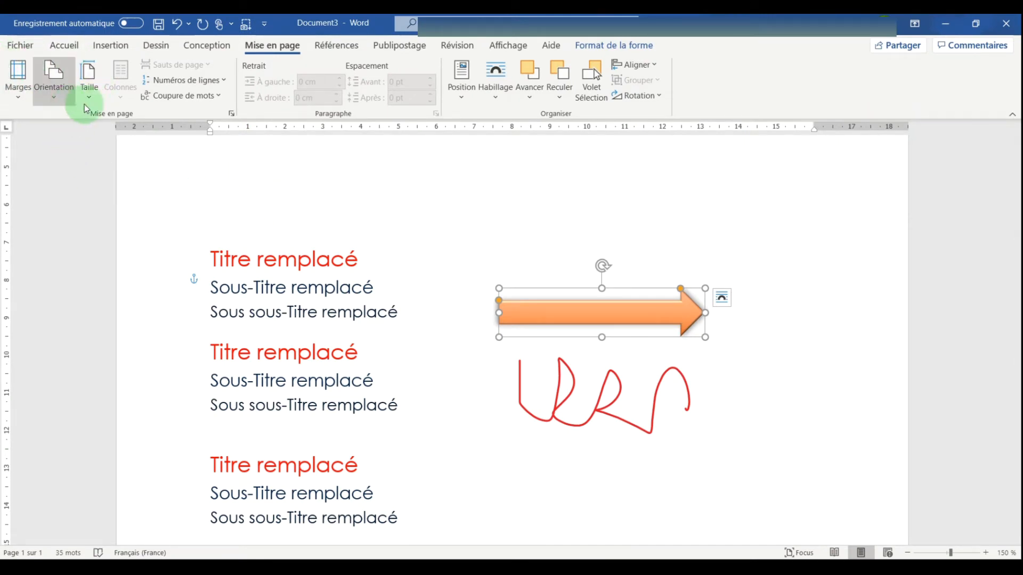
Step: Set the page margins to the Étroites preset (1.27 cm on every side) and try moving the right margin inward on the ruler
left_click(20, 91)
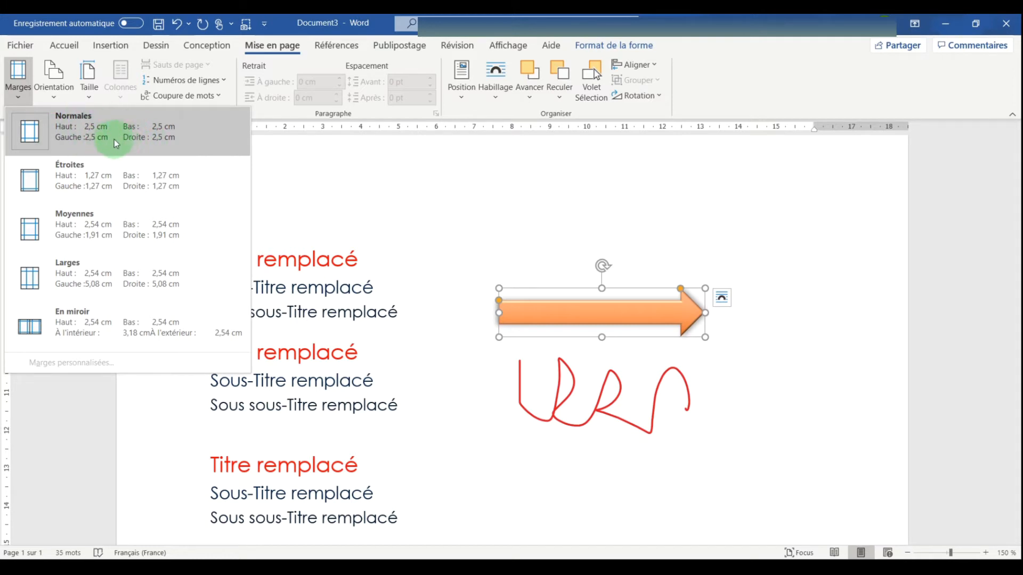
left_click(141, 139)
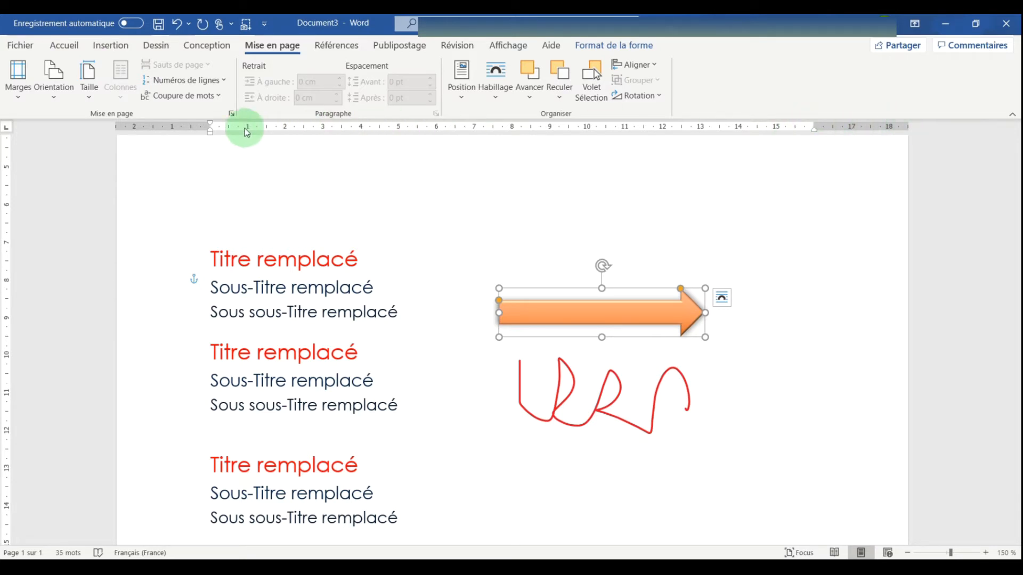
left_click(25, 94)
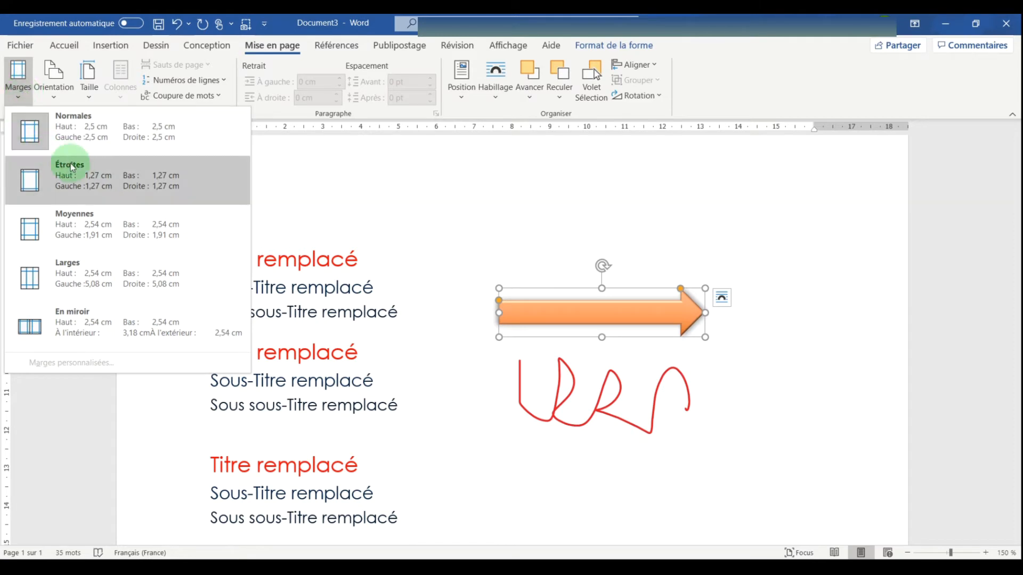
left_click(124, 180)
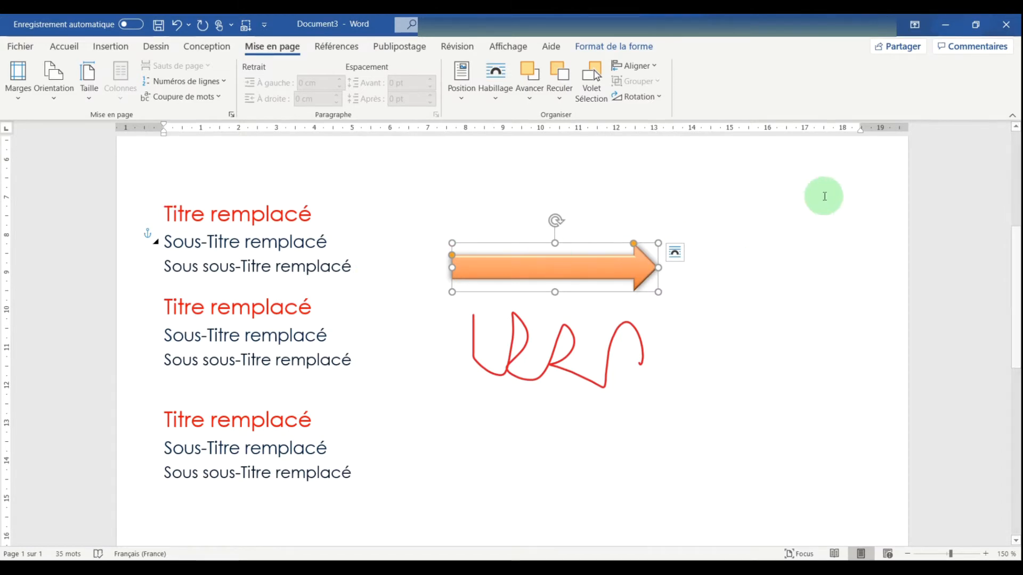
left_click_drag(859, 127, 586, 127)
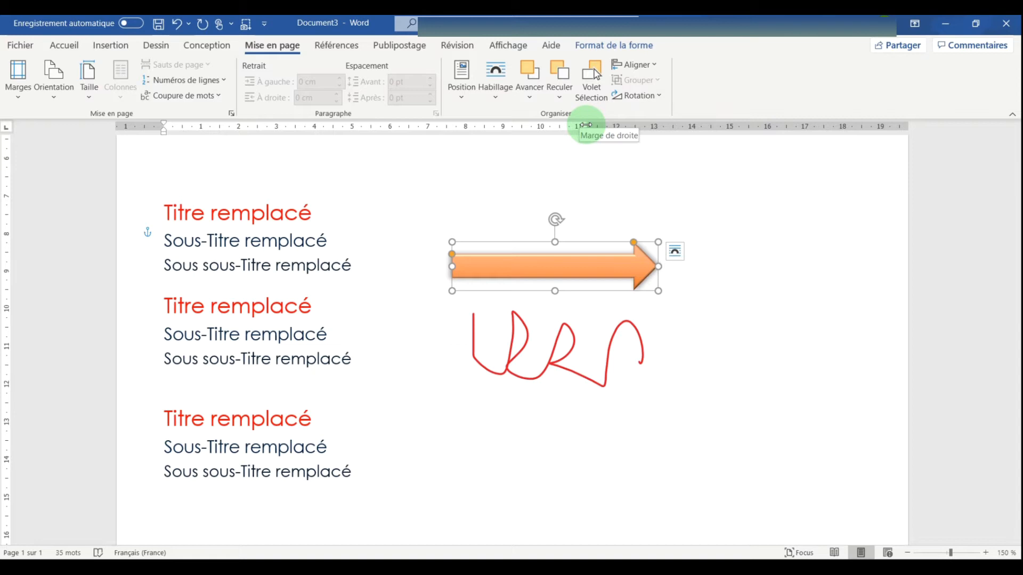
Step: Change the page orientation to landscape (Paysage) with the whole page in view
left_click(53, 85)
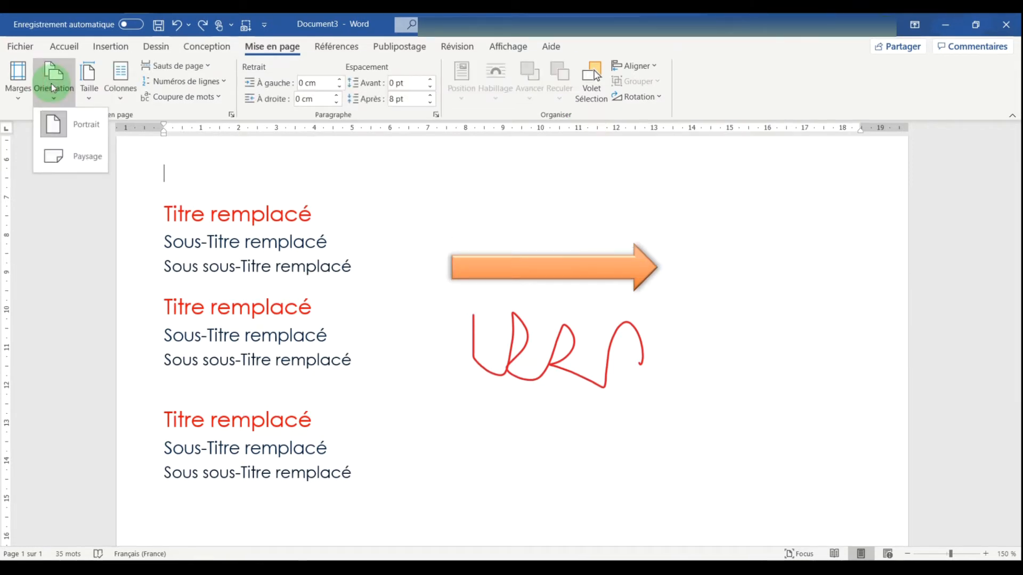
left_click(438, 182)
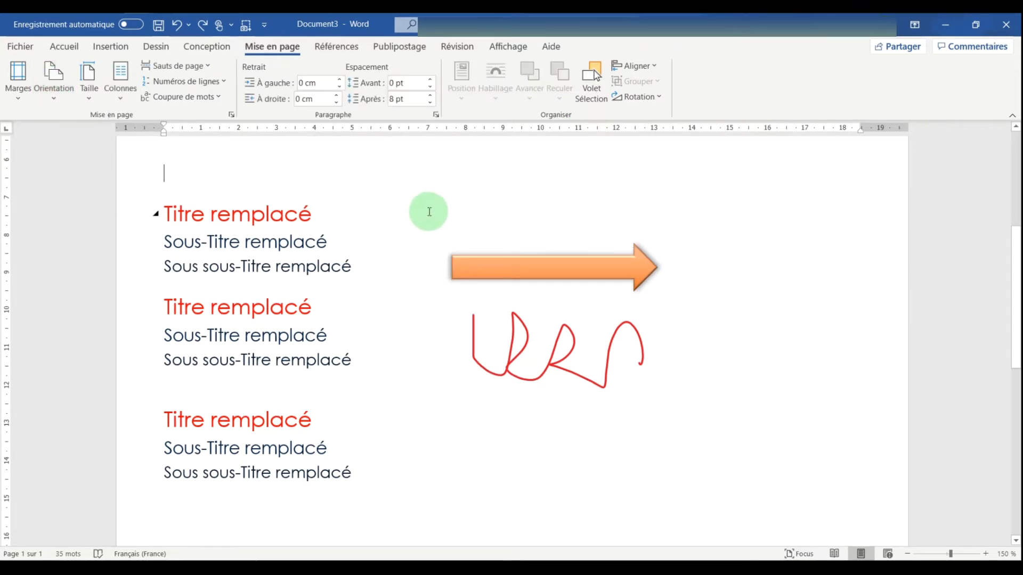
scroll(429, 211, "down", 10)
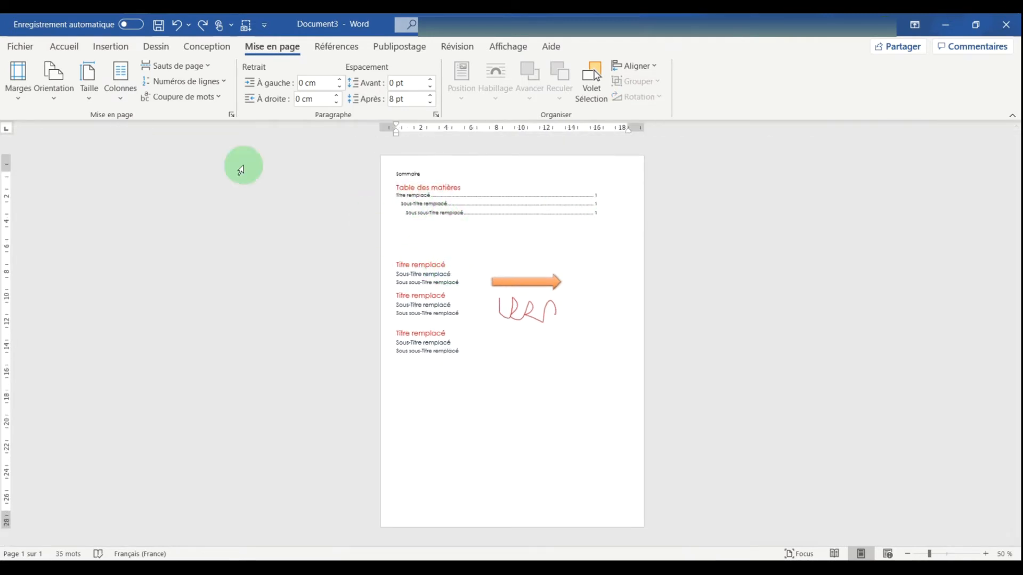
left_click(54, 86)
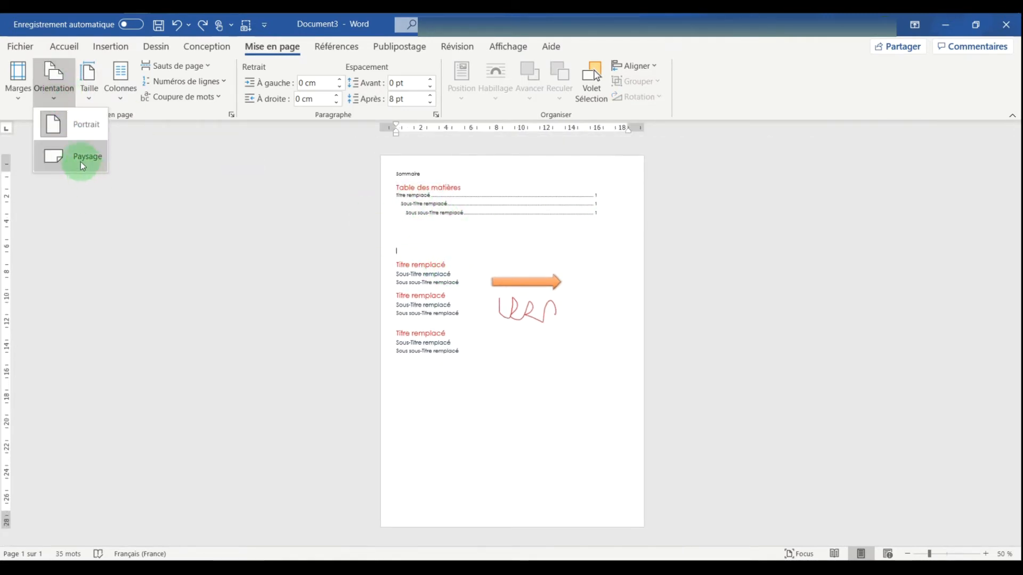
left_click(83, 166)
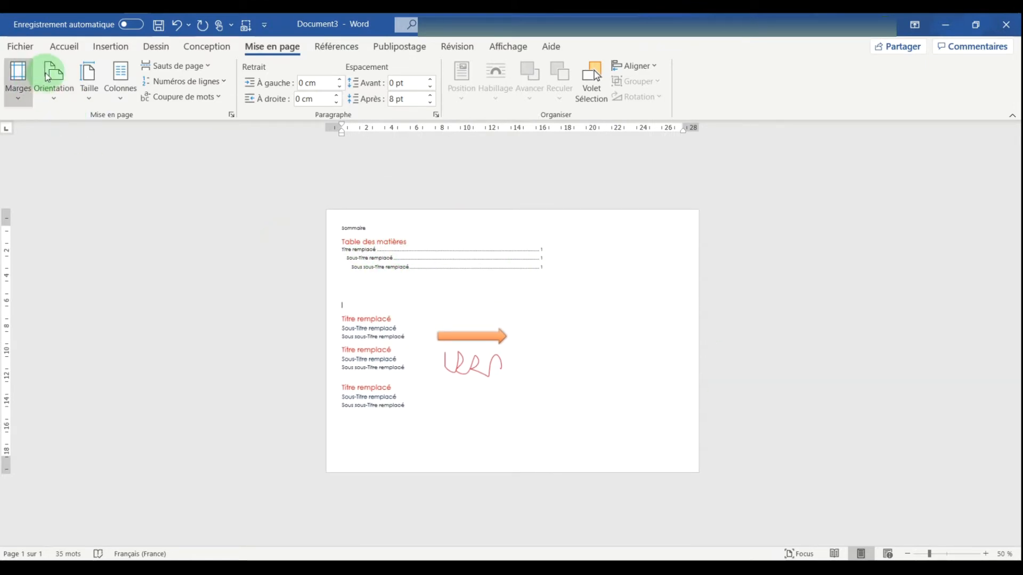
Step: Look through the available paper sizes without choosing another one
left_click(86, 100)
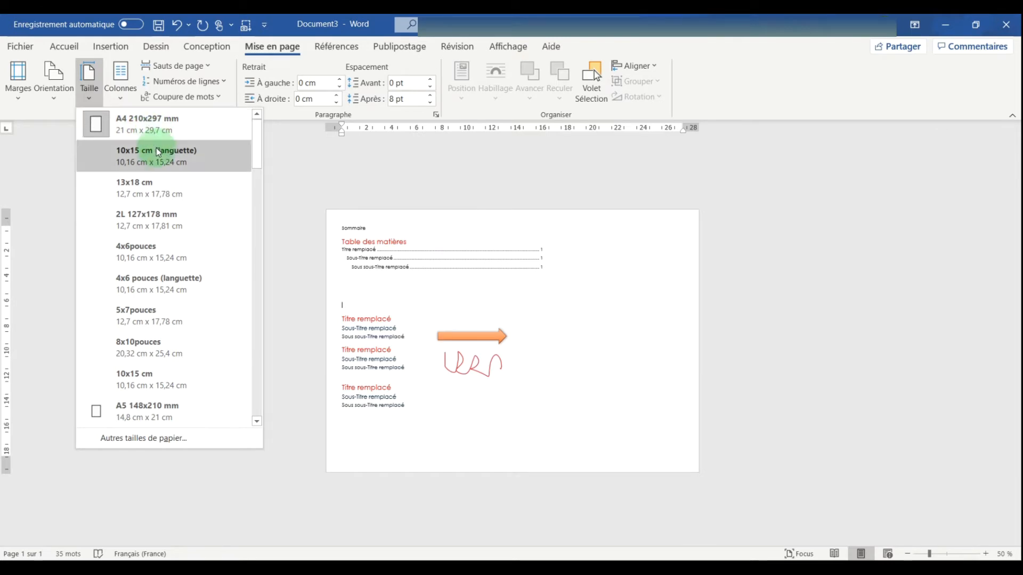
scroll(170, 320, "down", 2)
scroll(170, 305, "down", 10)
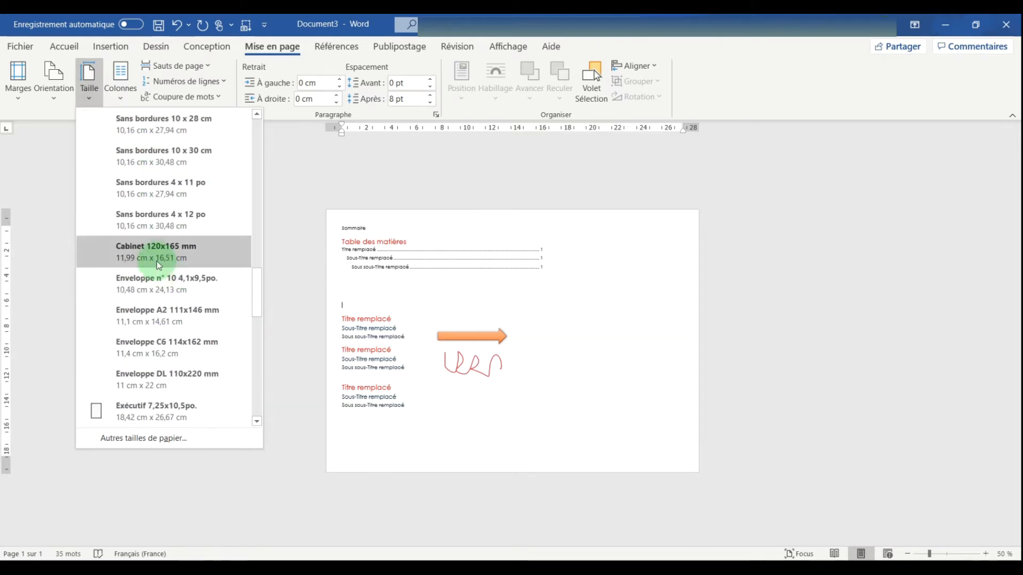
left_click(354, 177)
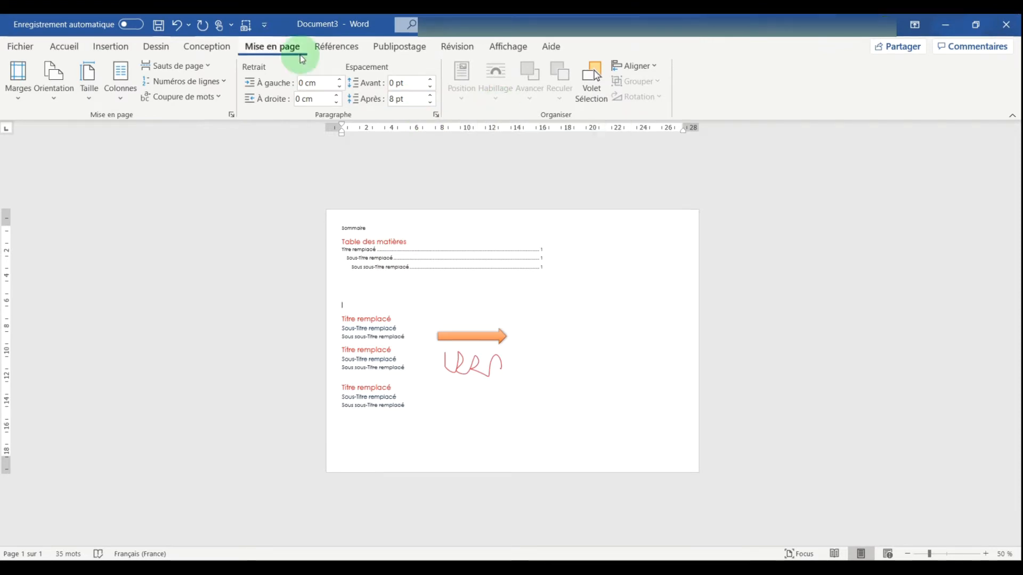
Step: Examine the table of contents presets and the commands offered for references, mail merge, review and document design
left_click(337, 47)
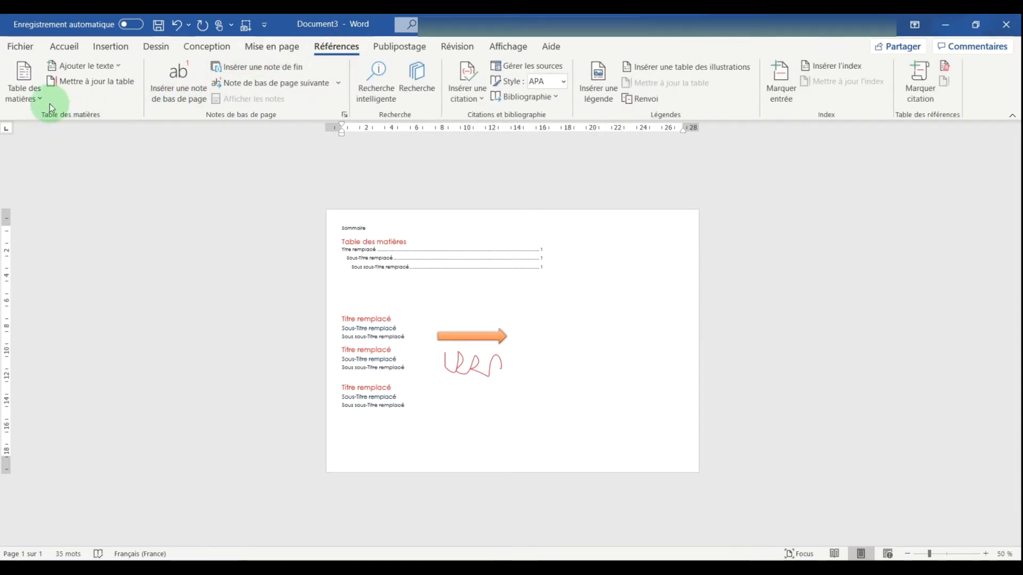
left_click(34, 96)
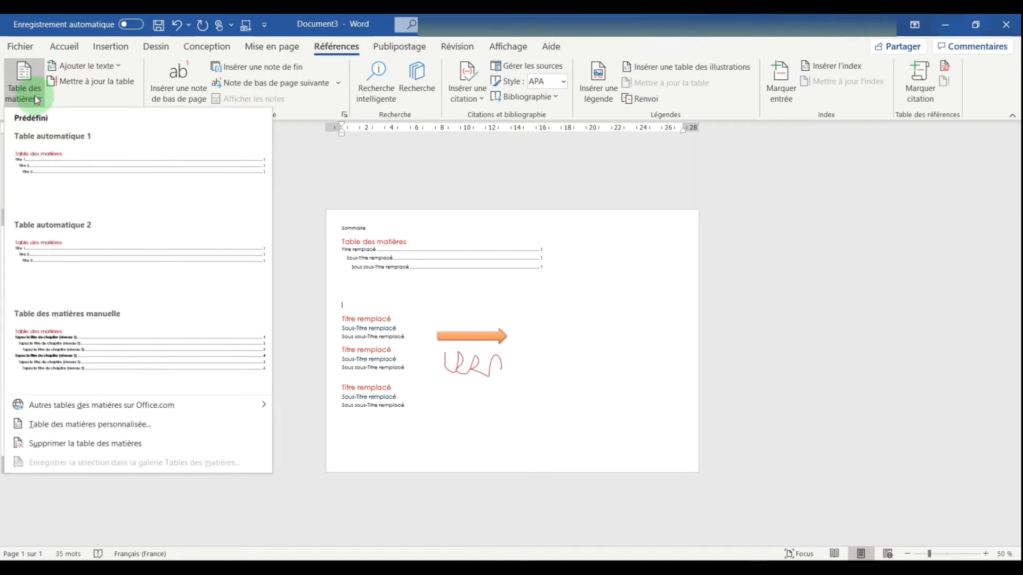
left_click(34, 96)
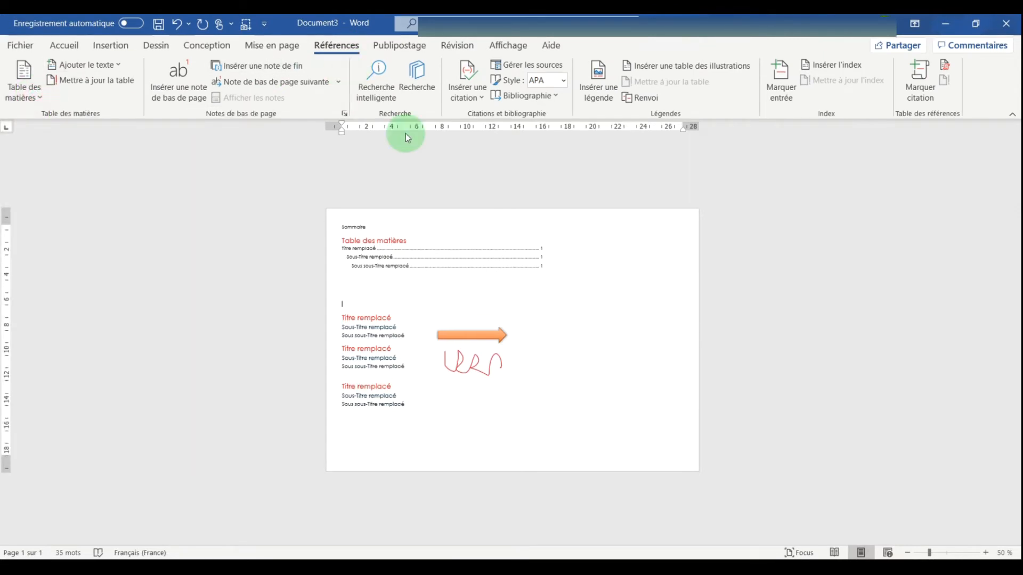
left_click(408, 48)
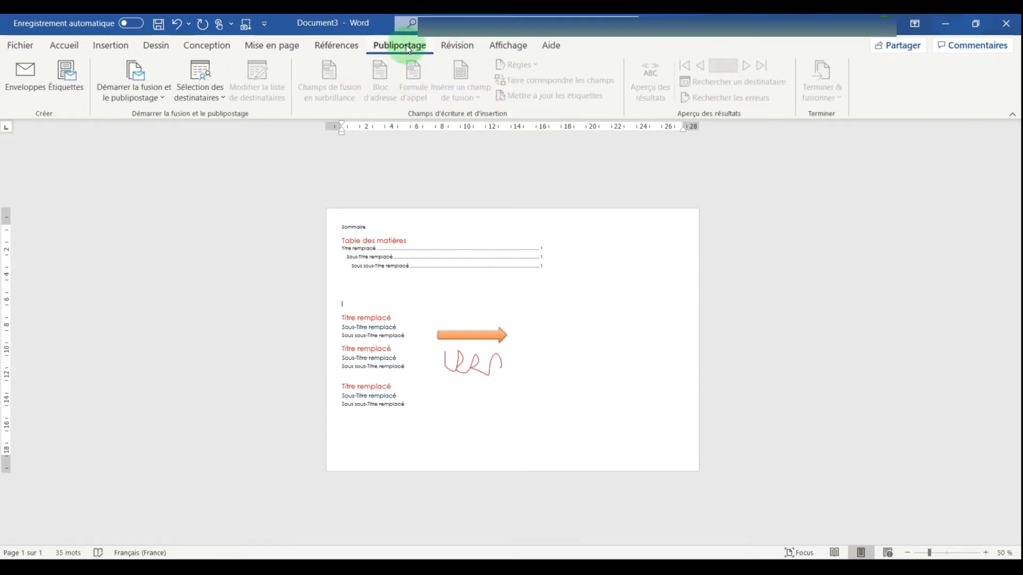
left_click(464, 46)
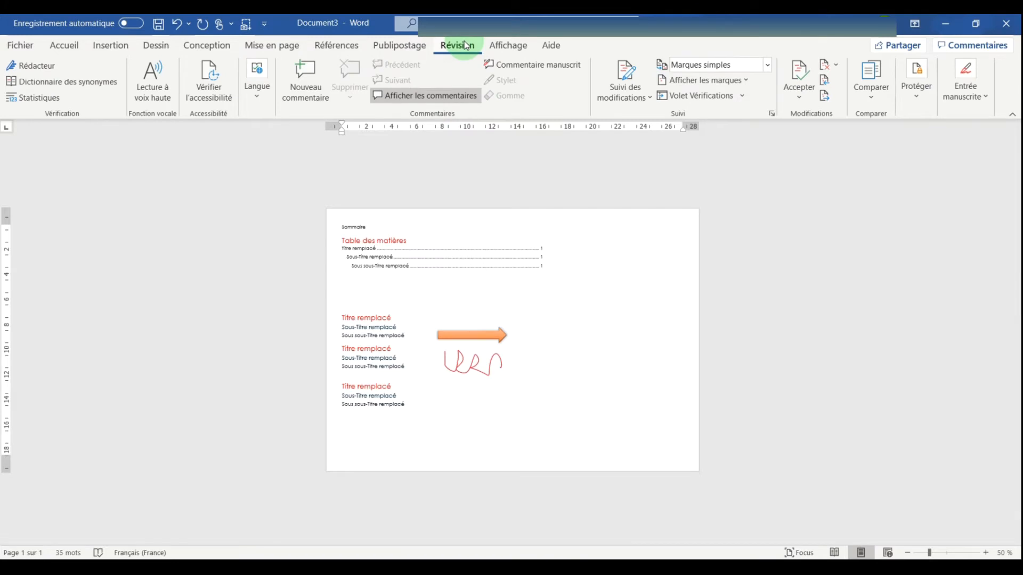
left_click(499, 50)
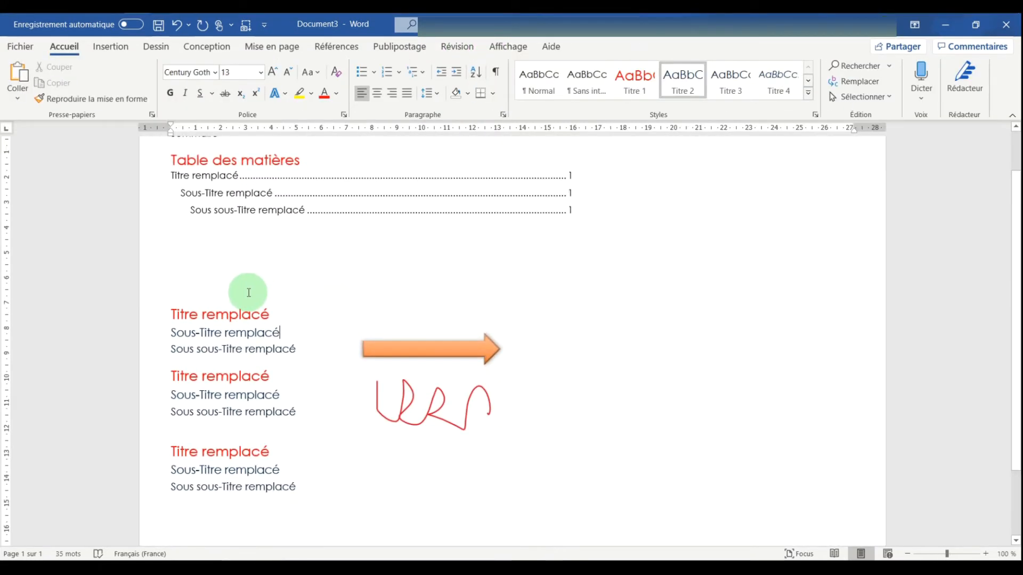
scroll(248, 291, "up", 2)
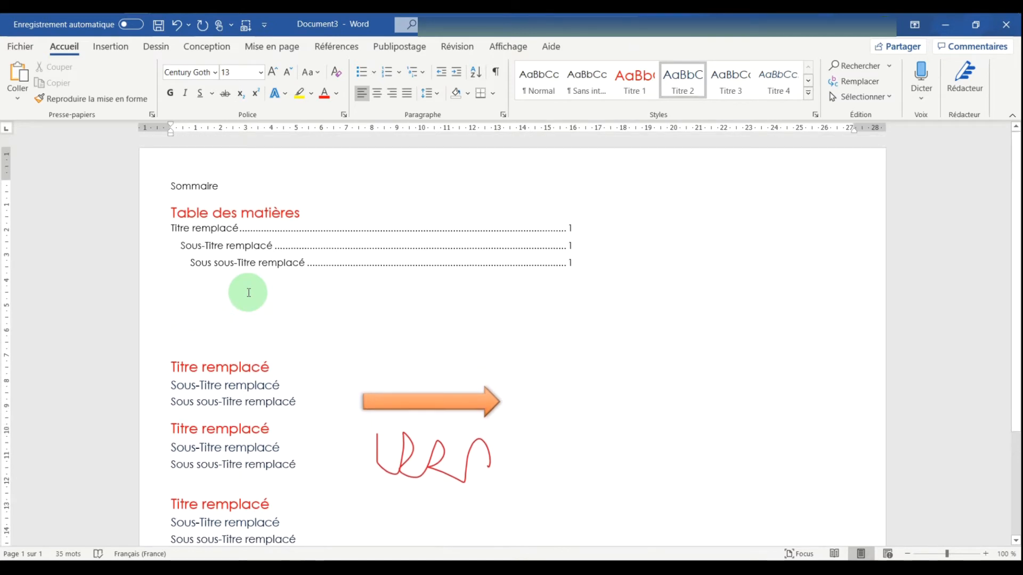
left_click(200, 47)
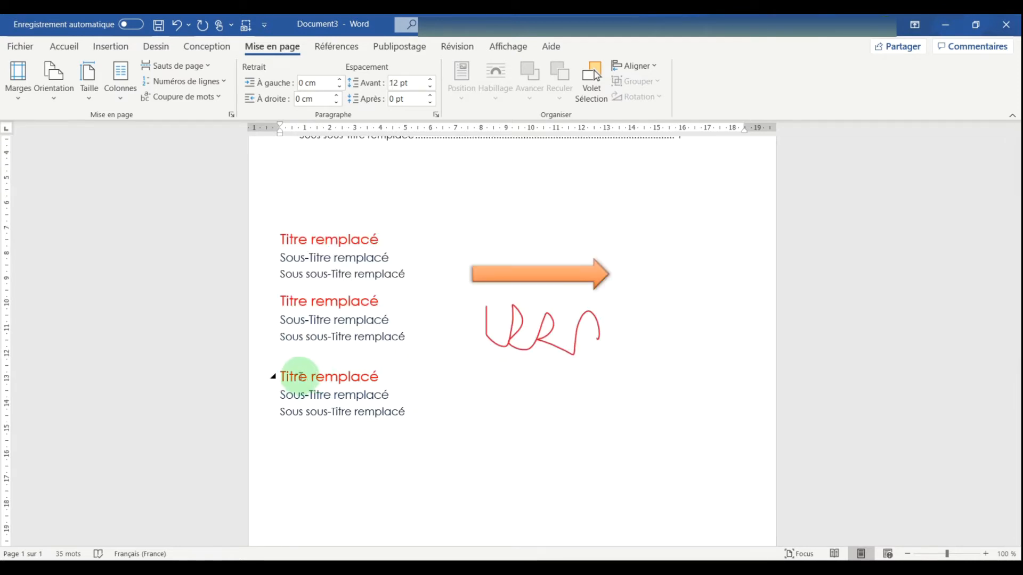
Step: Insert several blank lines between the second and third heading groups and select the blank lines
left_click(363, 349)
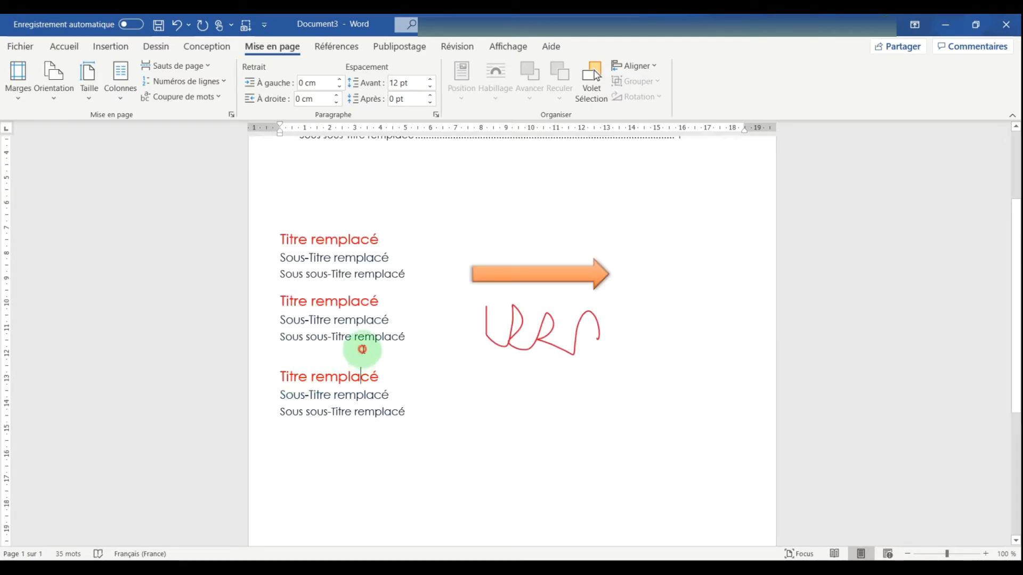
key("Return")
key("Return")
key("Return")
key("Return")
key("Return")
key("Return")
left_click_drag(350, 358, 357, 428)
scroll(336, 433, "down", 4)
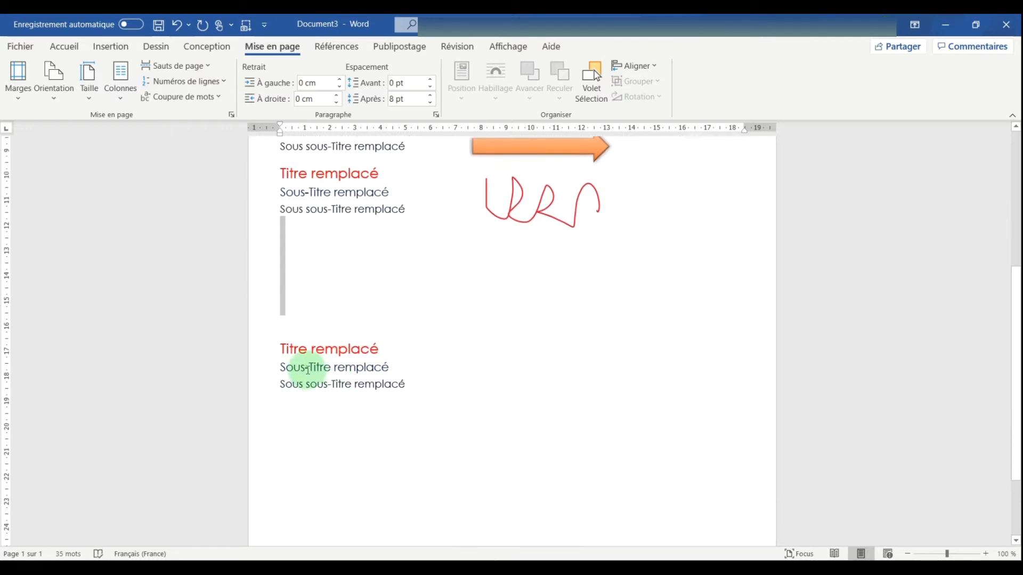
Step: Insert a page break directly before the third "Titre remplacé" heading, moving its heading group onto a second page
left_click(281, 349)
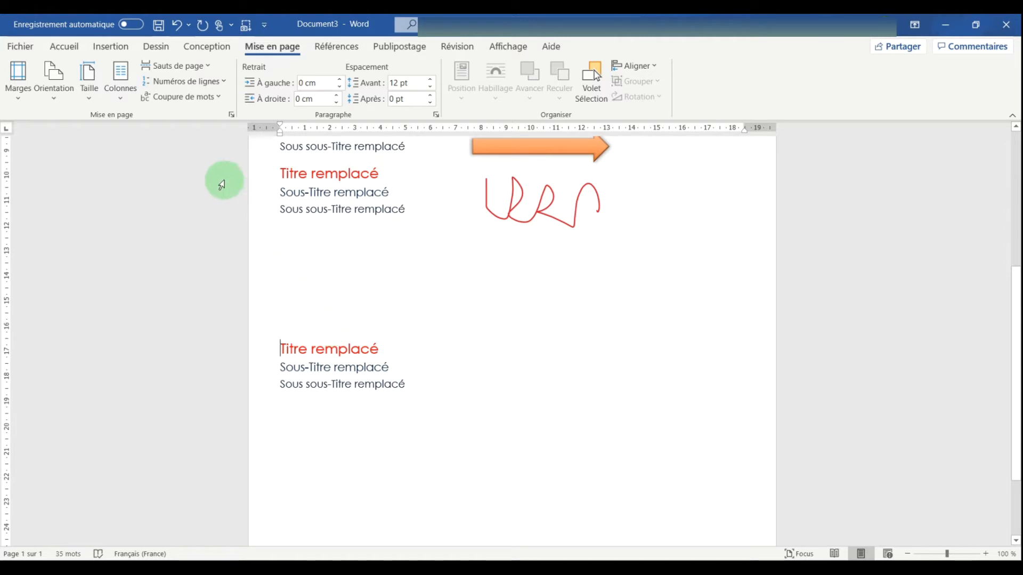
left_click(111, 46)
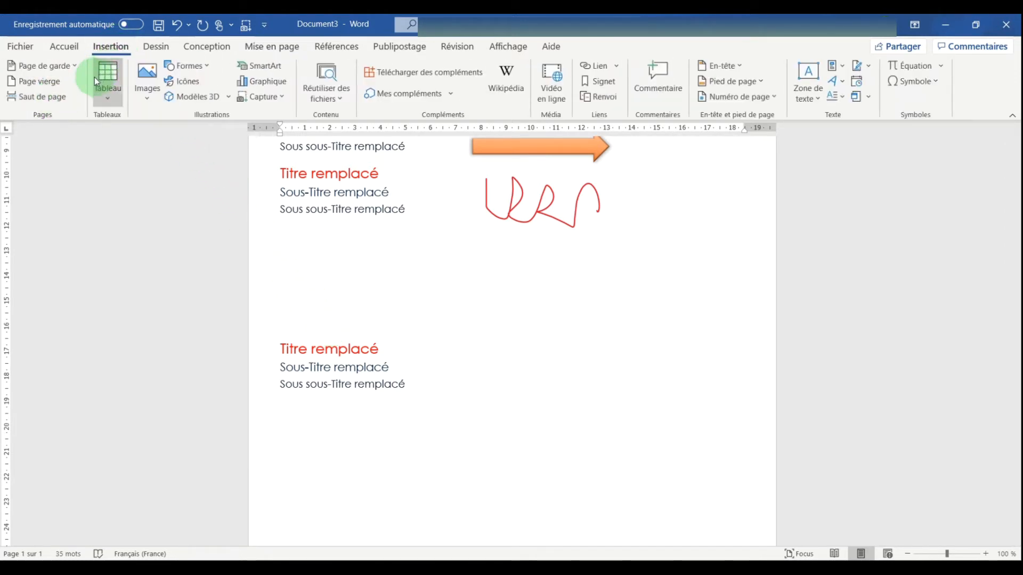
left_click(49, 97)
scroll(346, 309, "down", 5)
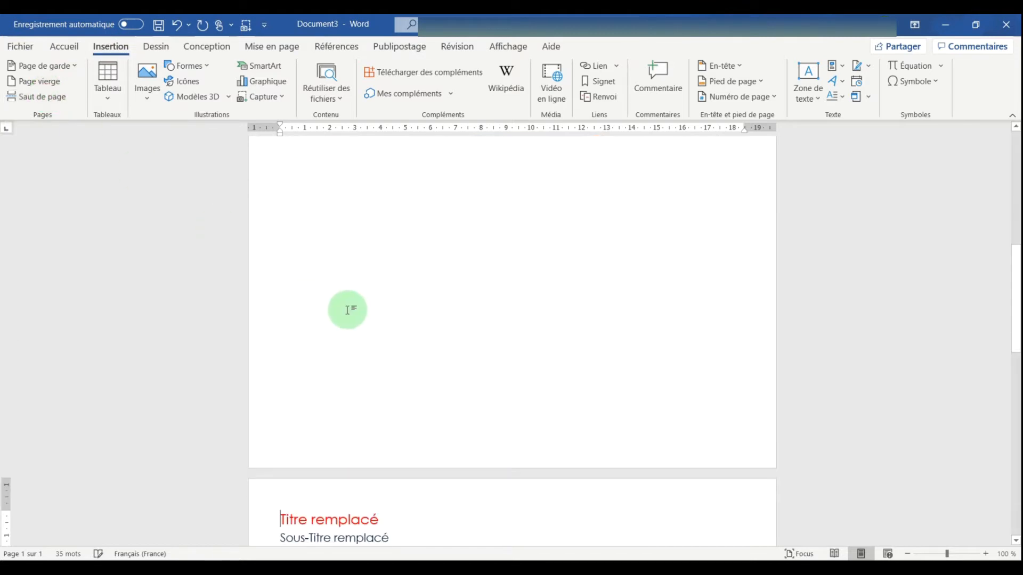
scroll(442, 309, "down", 3)
scroll(442, 309, "down", 1)
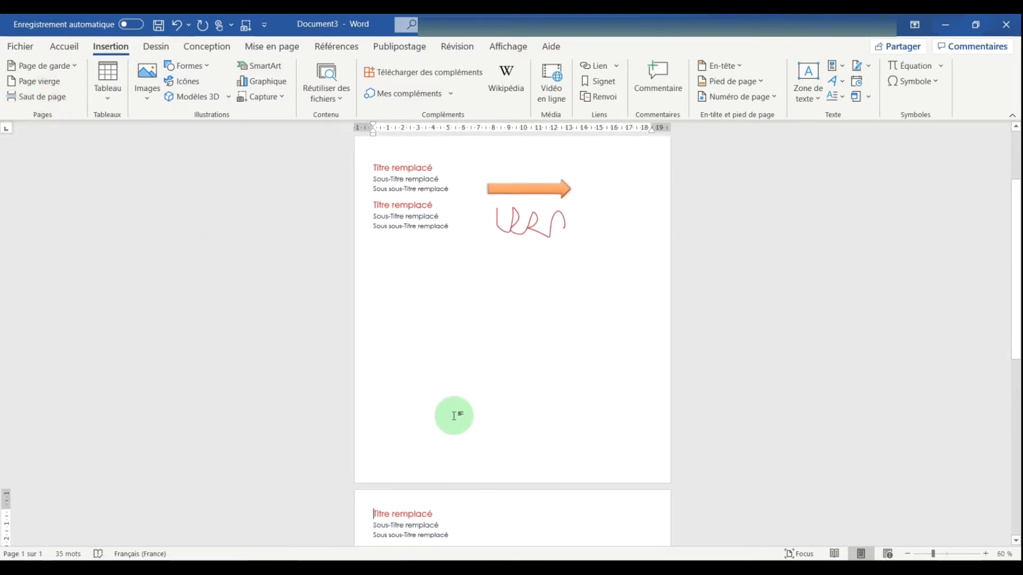
scroll(454, 416, "down", 1)
left_click(376, 475)
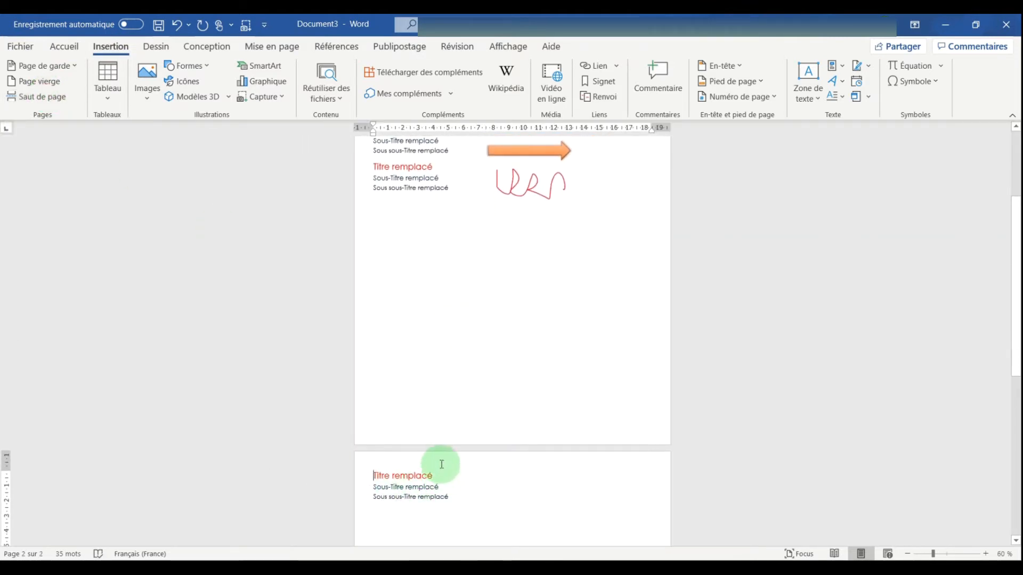
scroll(441, 464, "up", 1)
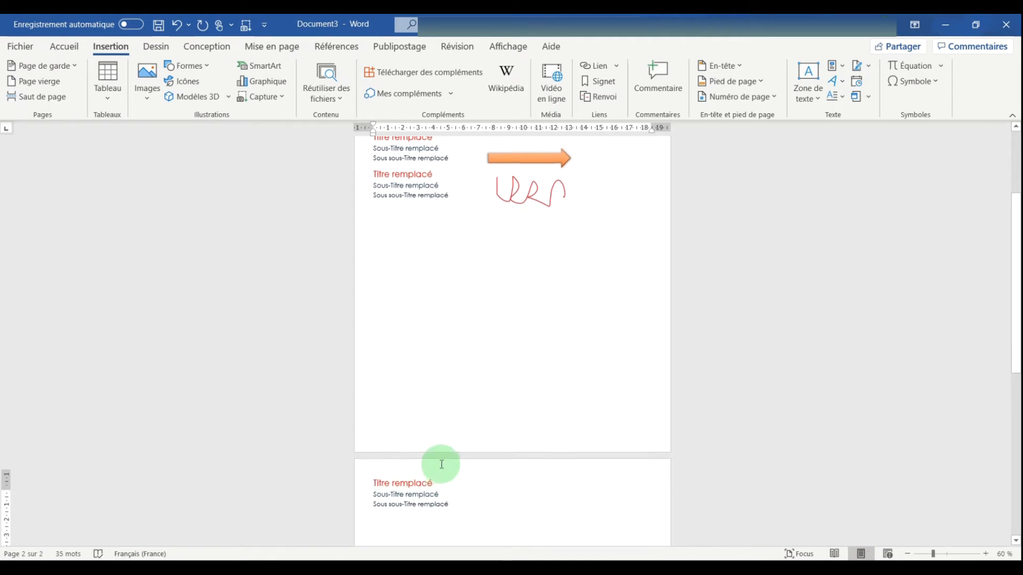
Step: Modify the Titre 1 style for this document to use the 1. 2. 3. numbering format
left_click(64, 47)
right_click(642, 89)
left_click(659, 109)
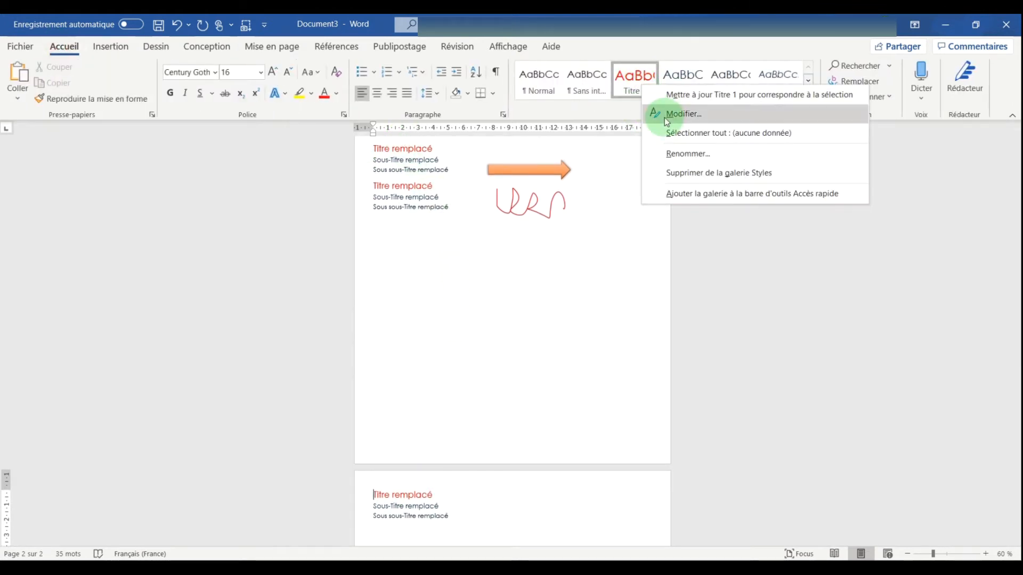
left_click(536, 245)
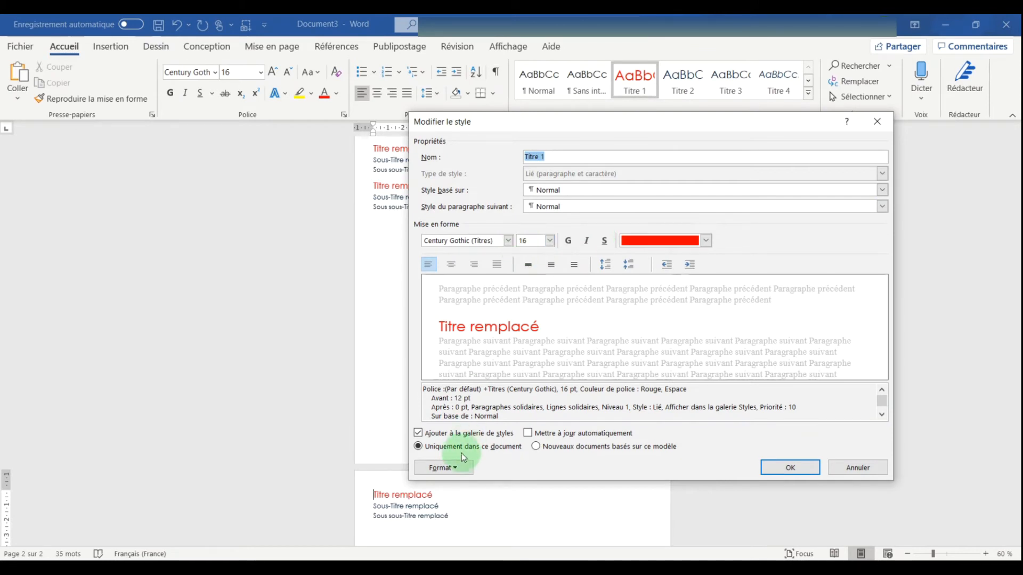
left_click(445, 468)
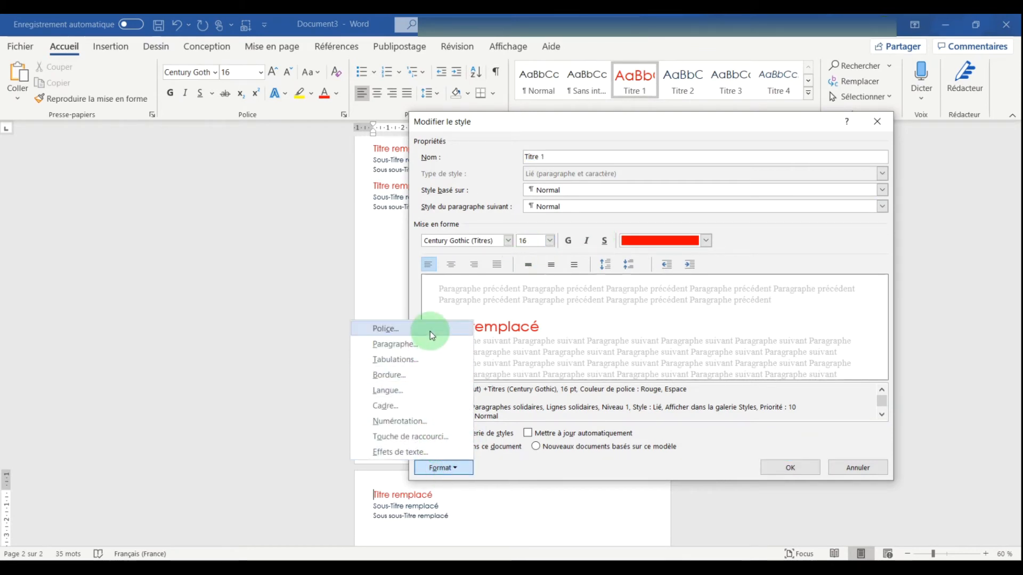
left_click(400, 421)
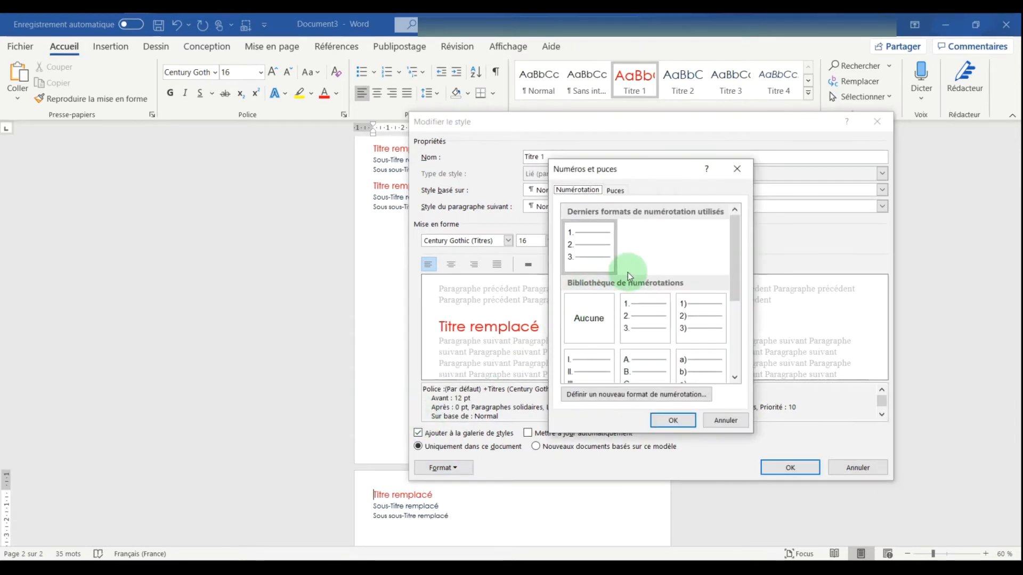
left_click(673, 420)
left_click(790, 468)
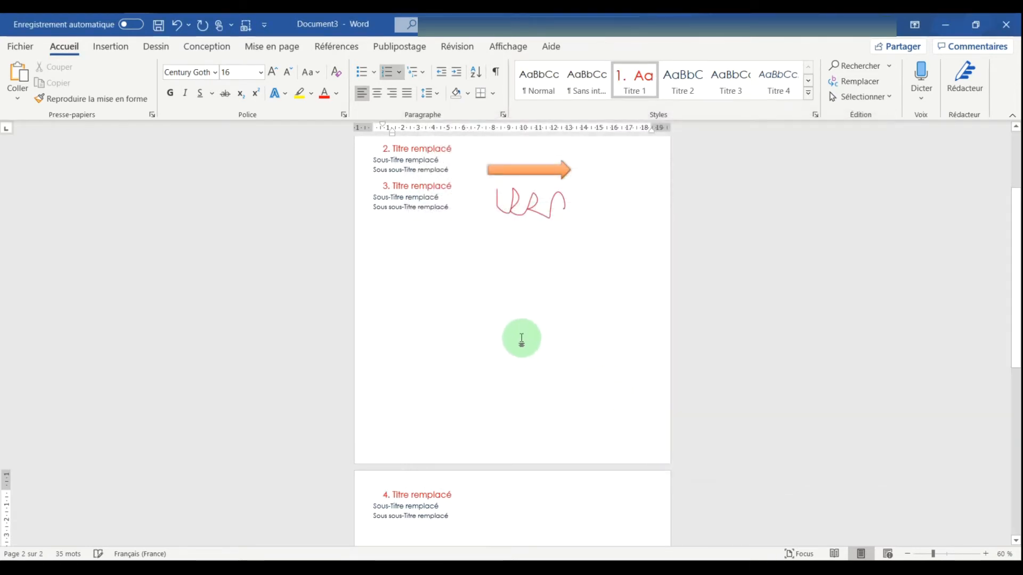
scroll(512, 327, "up", 5)
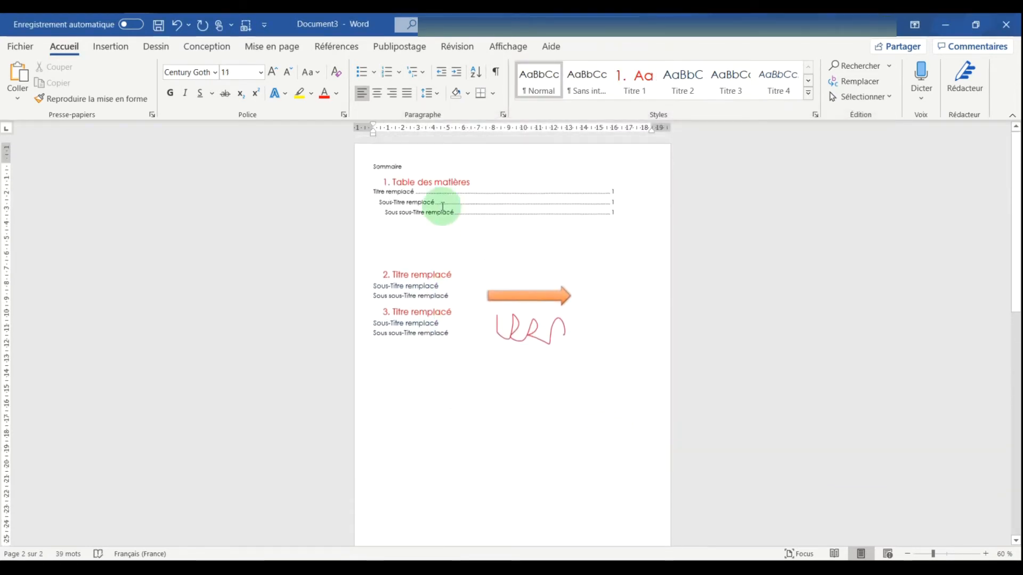
double_click(394, 185)
left_click(399, 275)
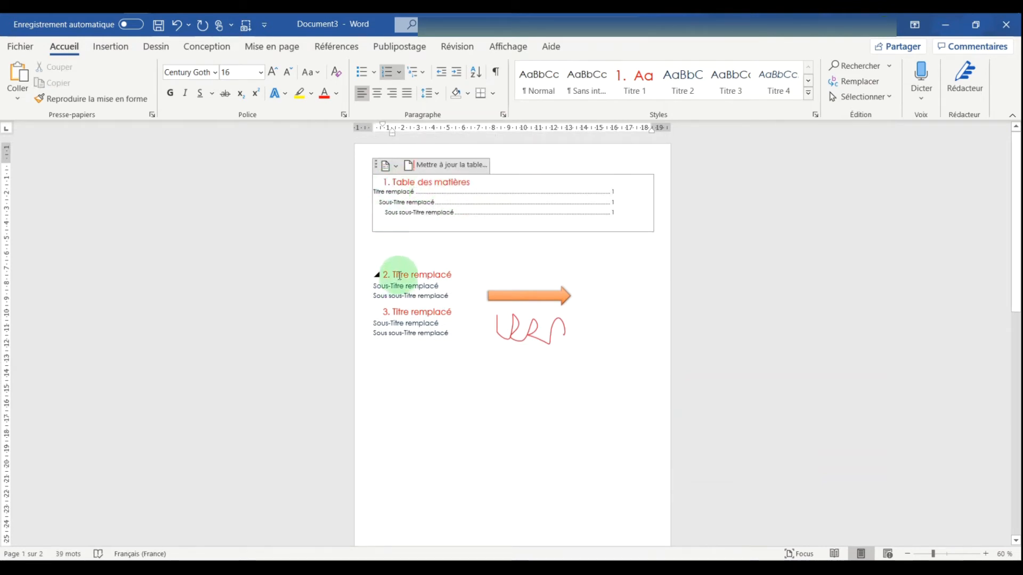
Step: Add three short lines of placeholder text below the second "Titre remplacé" heading group on the first page
scroll(410, 367, "down", 5)
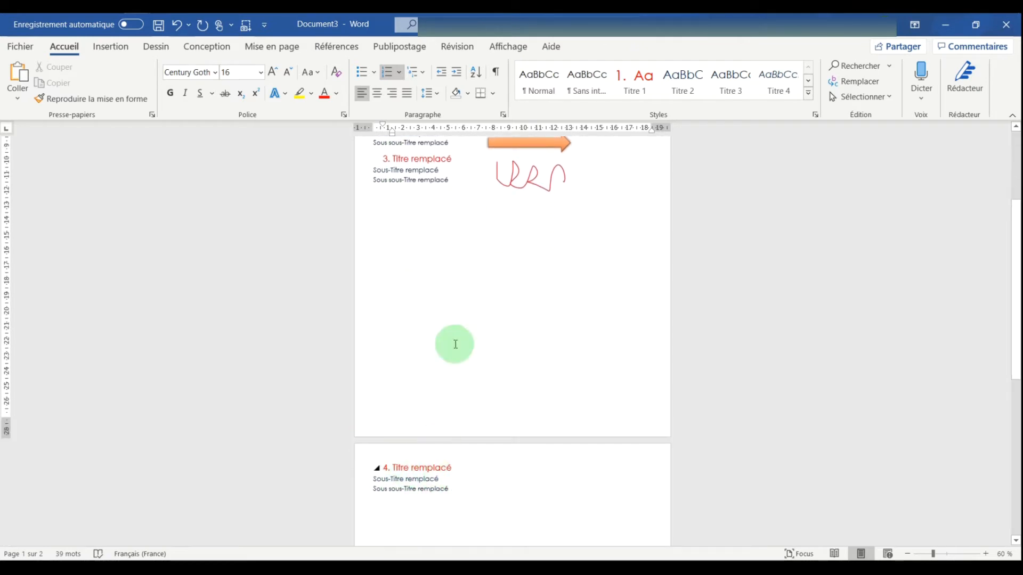
left_click(480, 260)
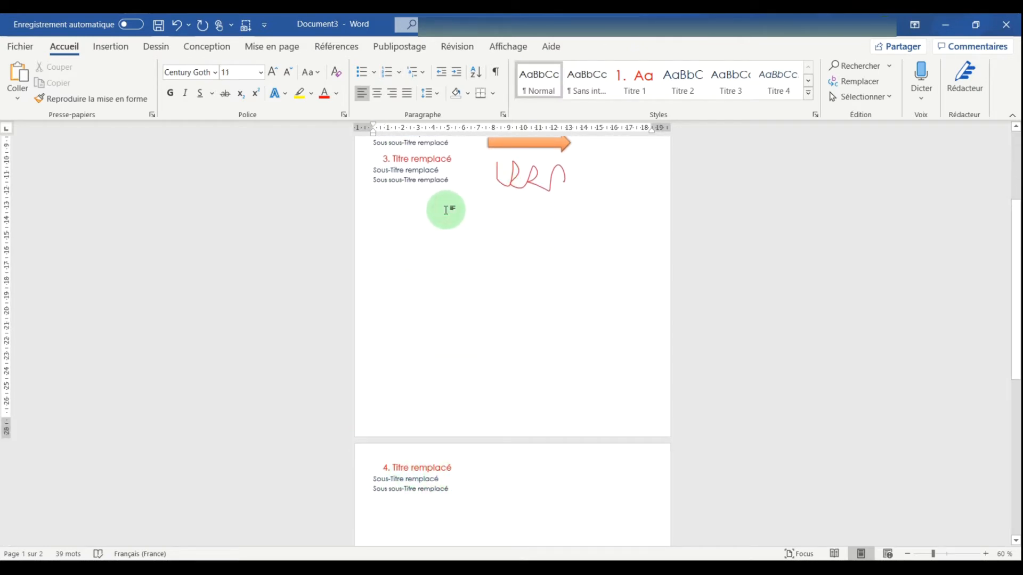
left_click(446, 210)
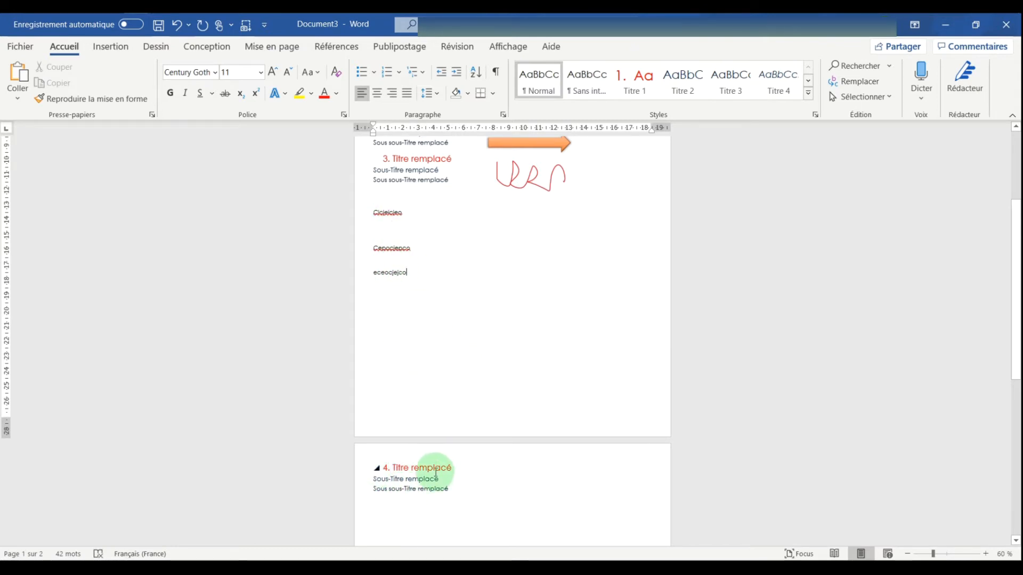
Step: Try inserting another page break below the placeholder text on the first page and undo it
left_click(435, 383)
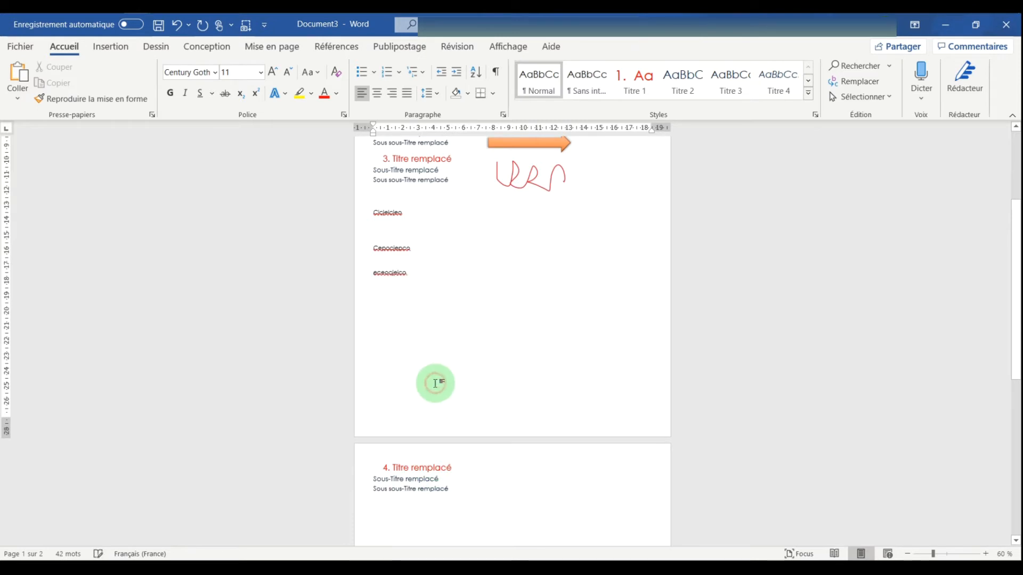
key("ctrl+Return")
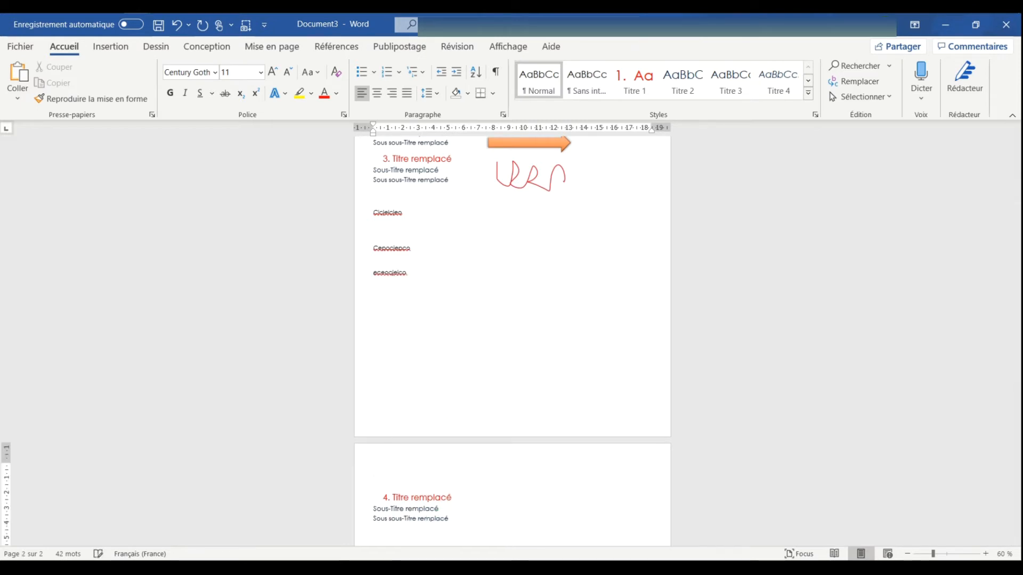
key("ctrl+z")
Step: Open the header and footer areas for editing and place the cursor in the first page's footer
scroll(460, 309, "up", 8)
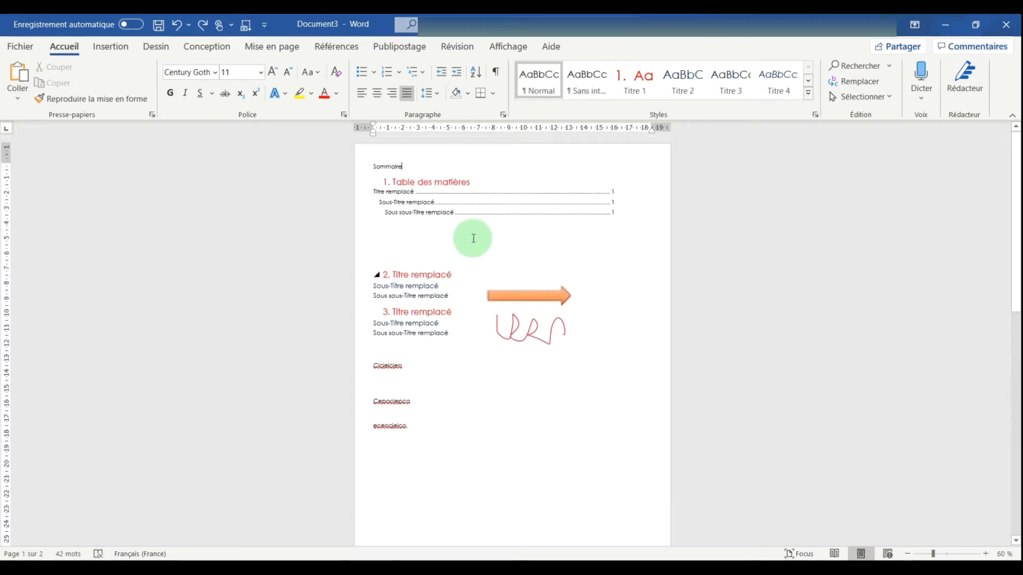
double_click(483, 155)
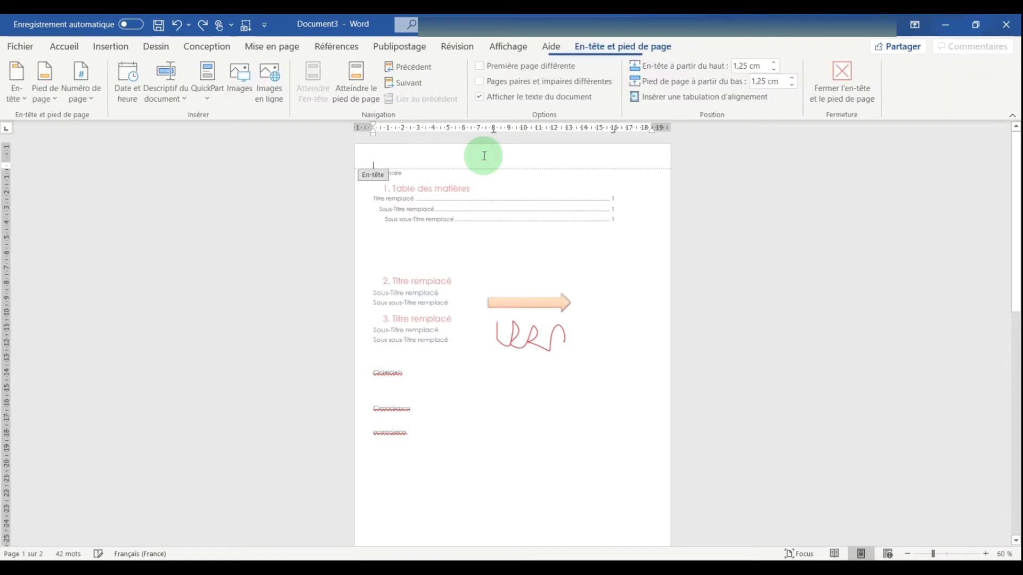
scroll(497, 453, "down", 3)
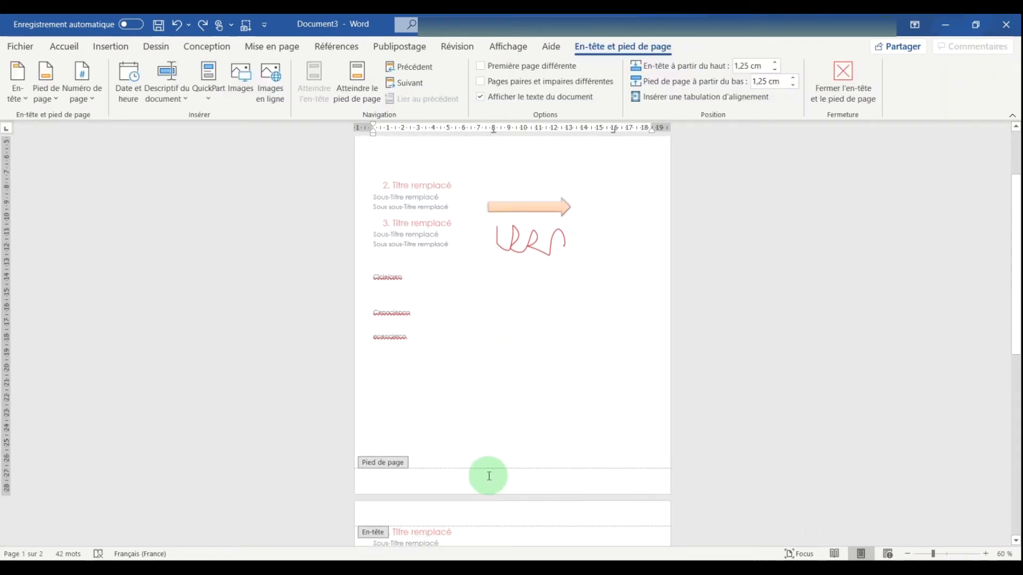
scroll(489, 475, "down", 2)
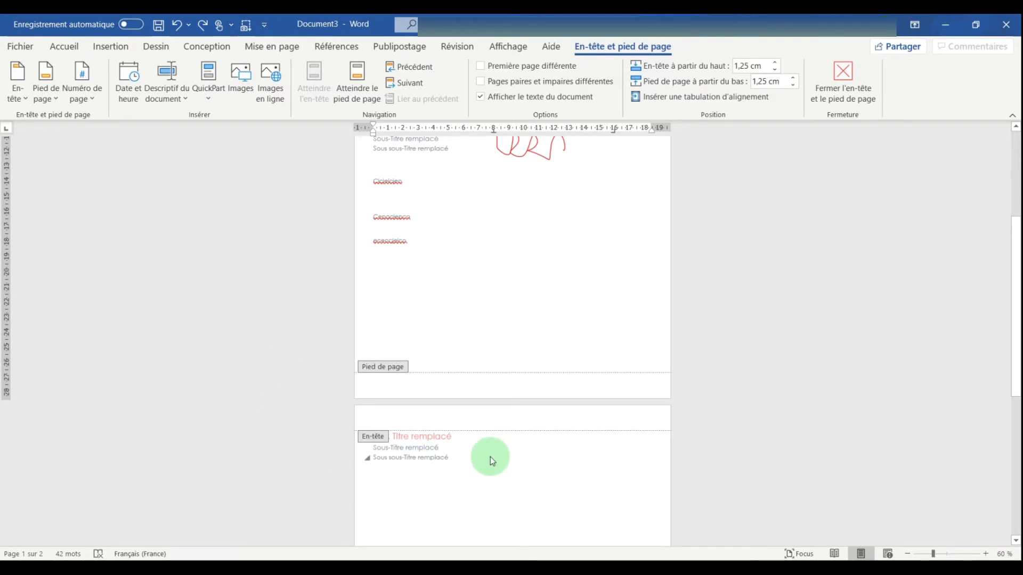
left_click(626, 388)
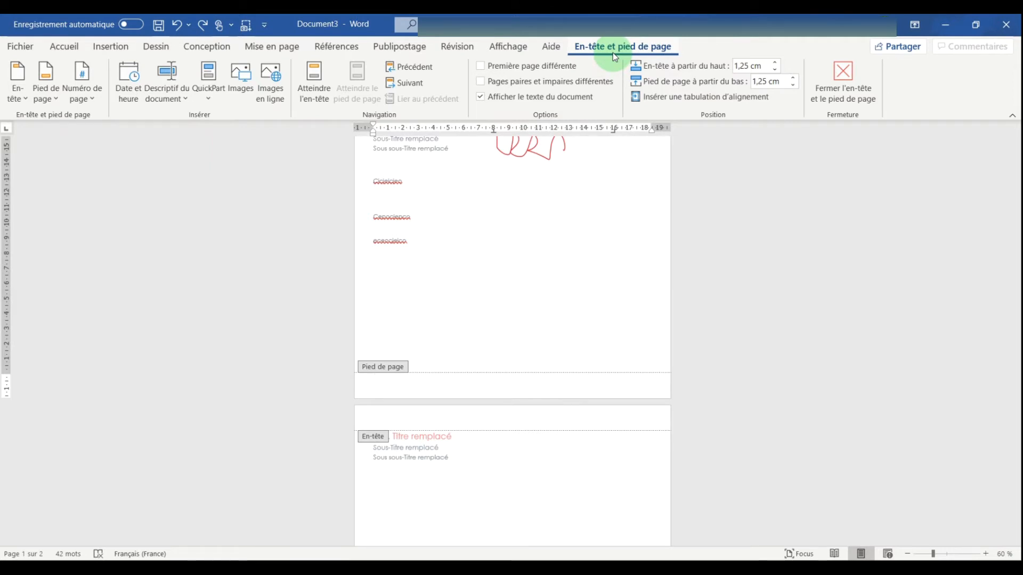
Step: Insert page numbers at the bottom of the page using the "Numéros en gras 3" design from the Page X sur Y group
left_click(84, 98)
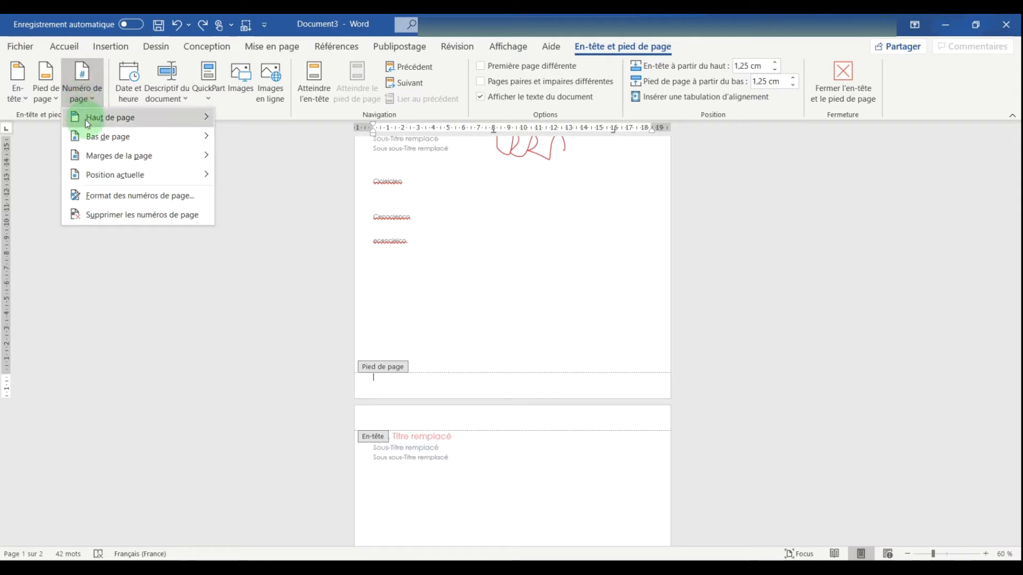
mouse_move(129, 139)
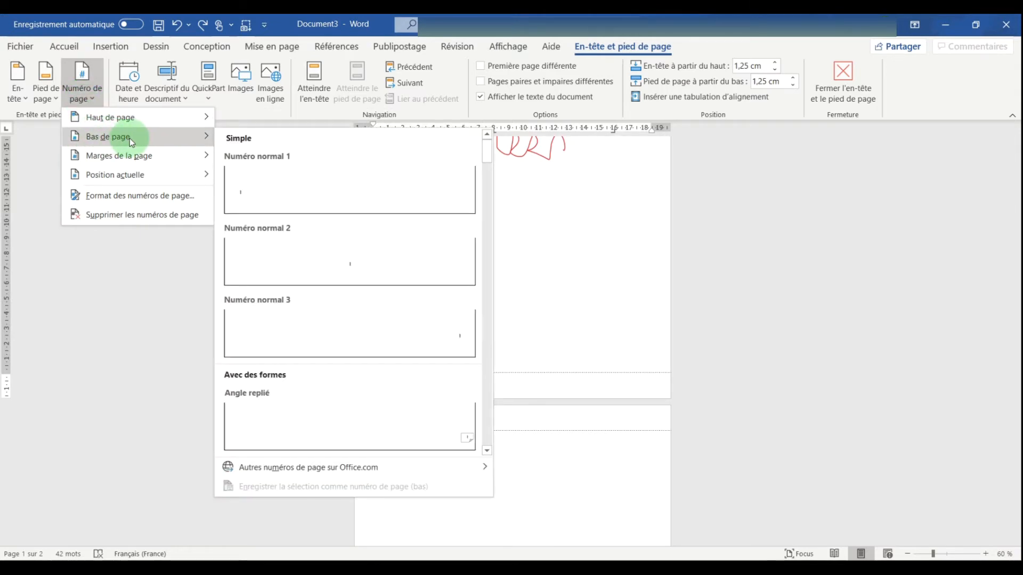
scroll(325, 330, "down", 3)
scroll(325, 330, "down", 15)
scroll(313, 321, "down", 10)
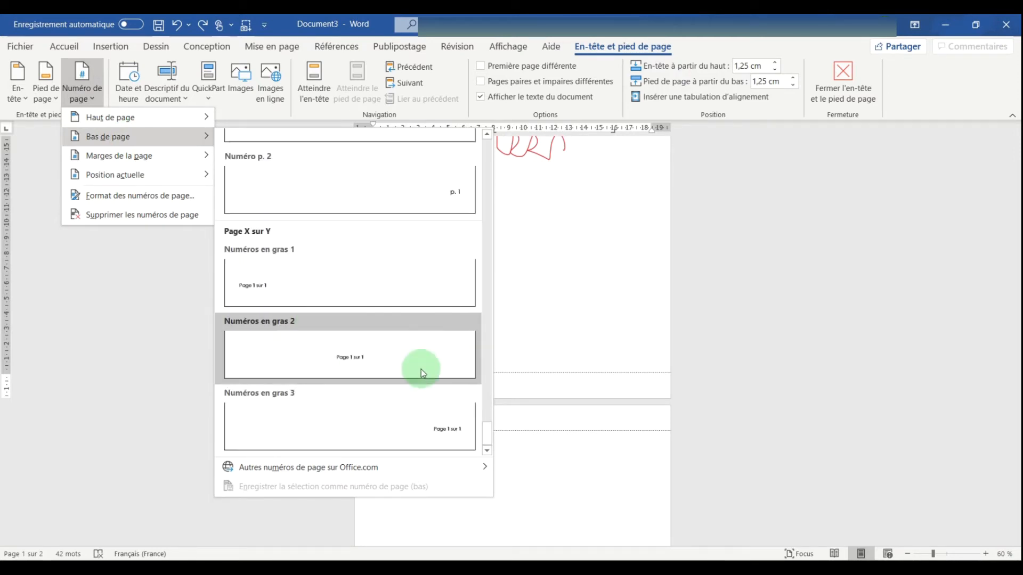
left_click(410, 416)
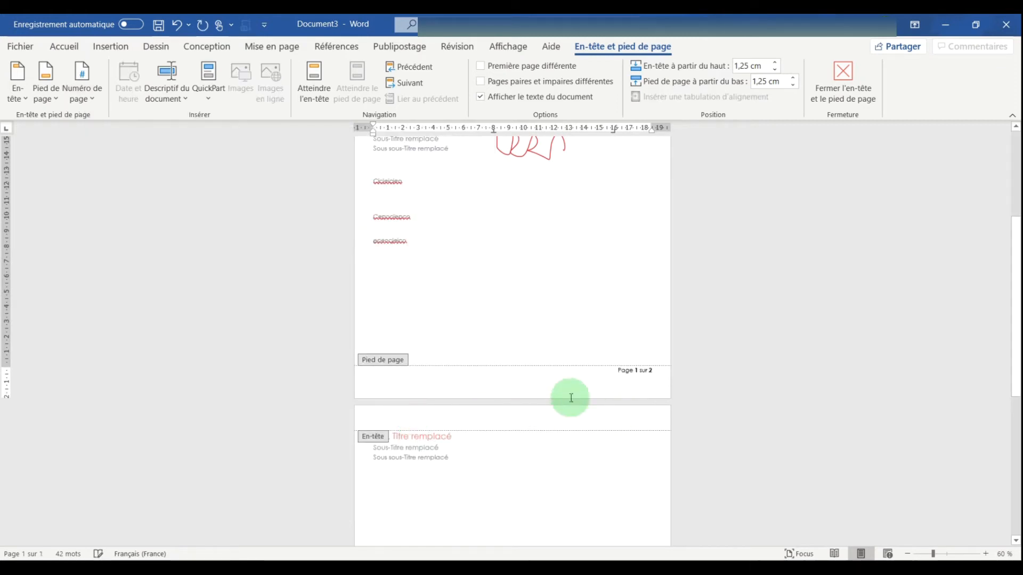
double_click(650, 373)
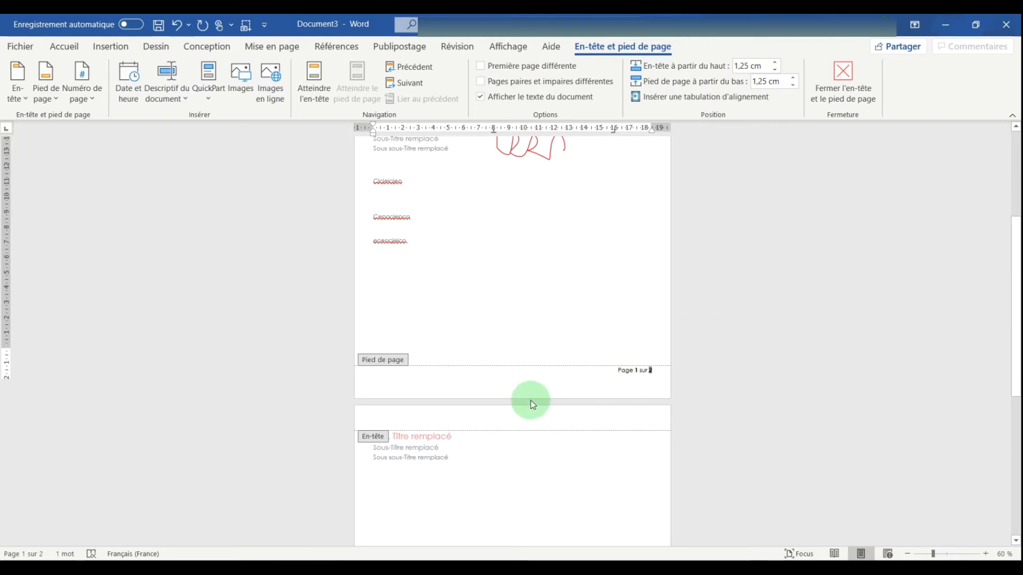
scroll(534, 387, "down", 3)
scroll(533, 386, "down", 7)
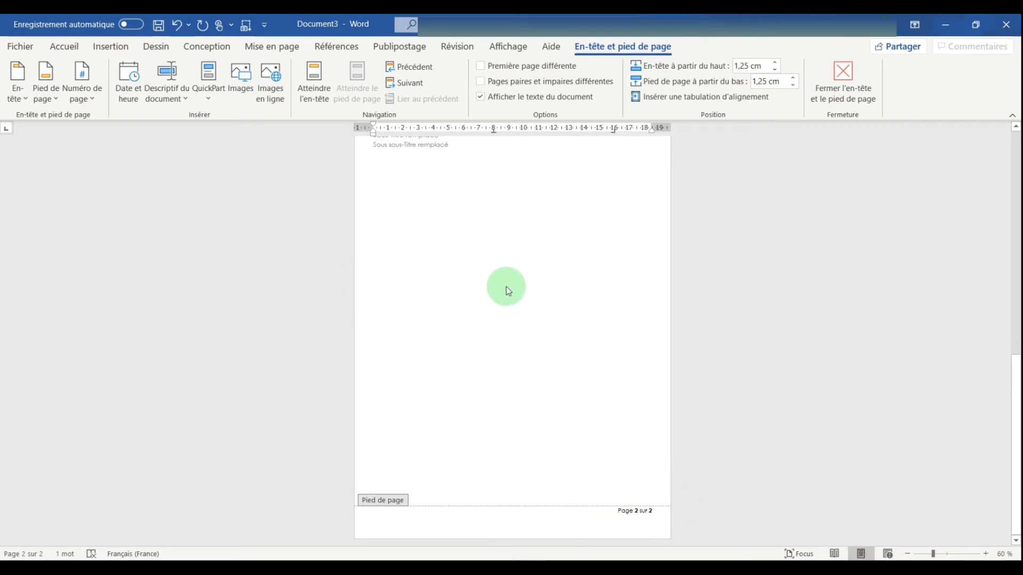
scroll(508, 288, "up", 9)
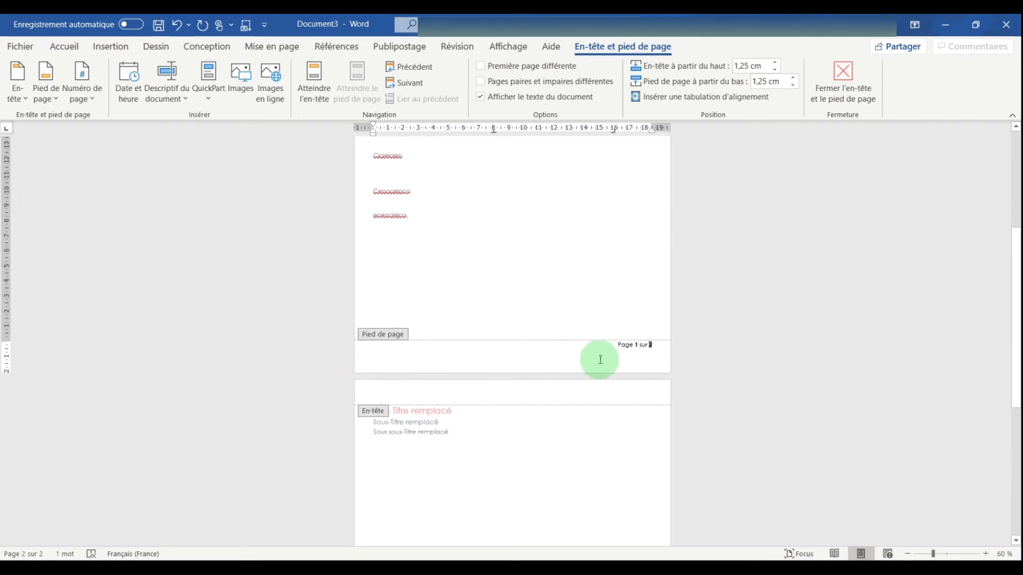
Step: Enter "Informations contact" in the footer on the line below the page number
left_click(665, 353)
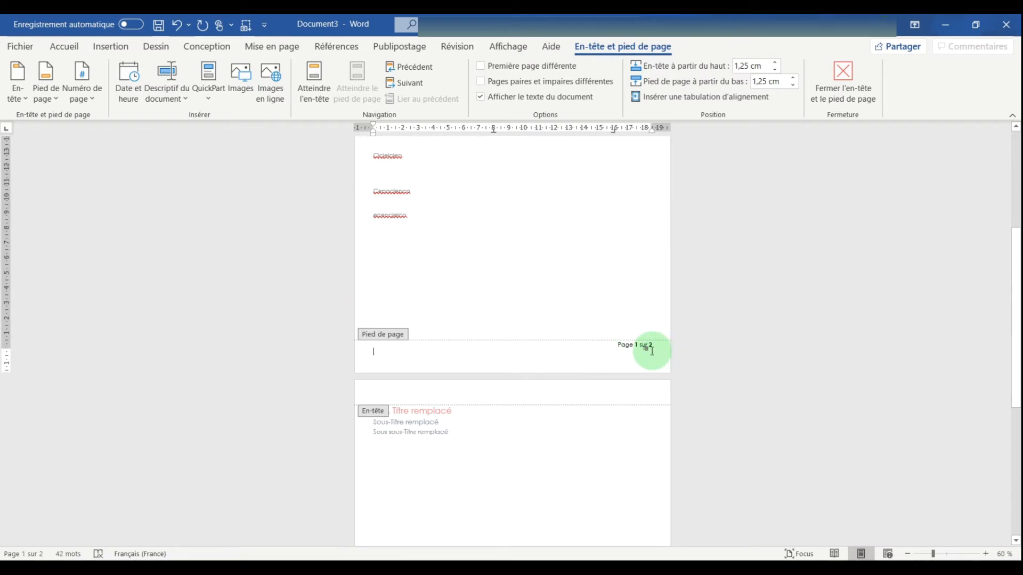
type("Informations contact")
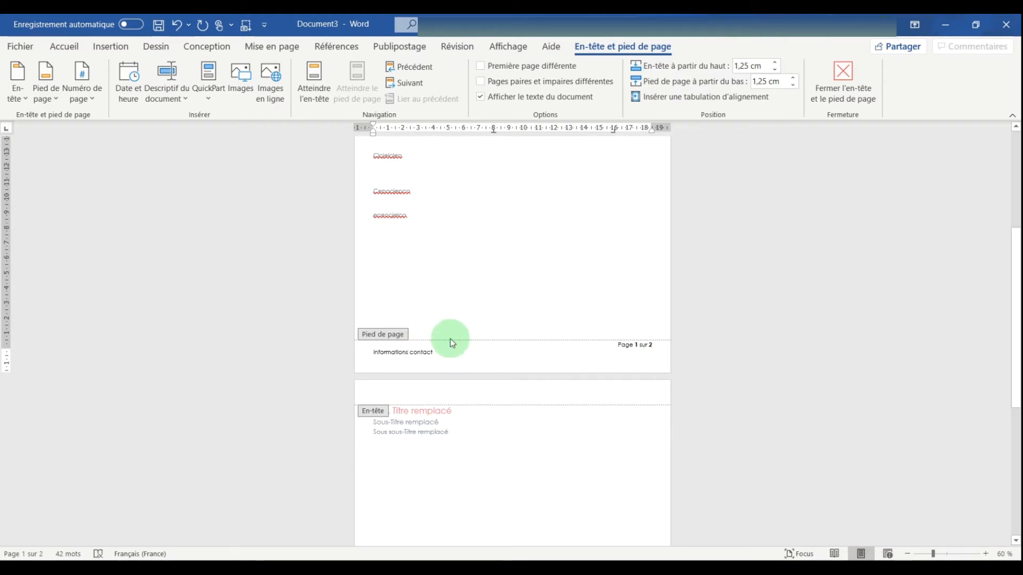
scroll(410, 363, "down", 1)
scroll(410, 363, "down", 4)
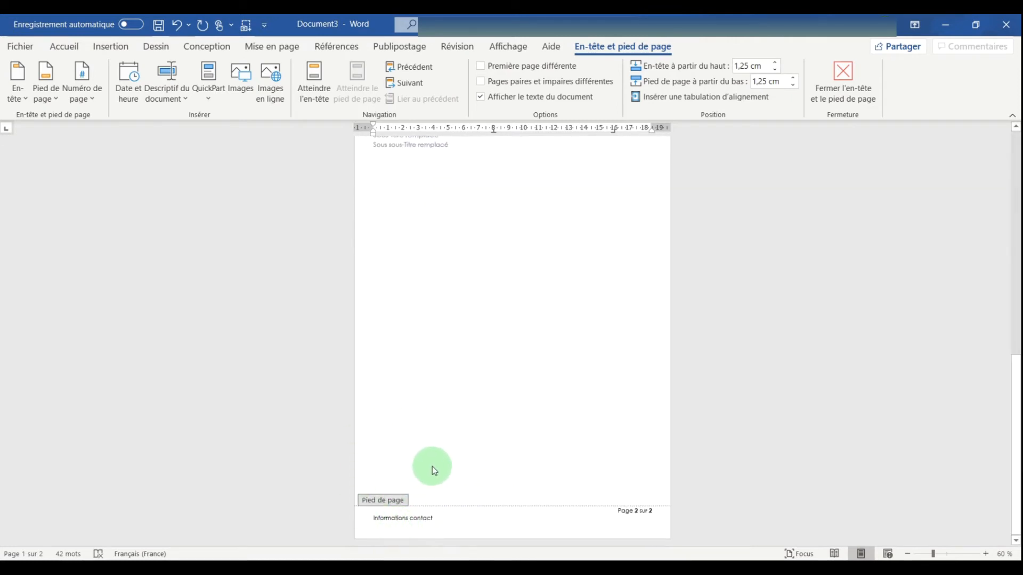
scroll(432, 462, "up", 4)
Step: Enter "Titre du document" in the header of the second page
left_click(414, 354)
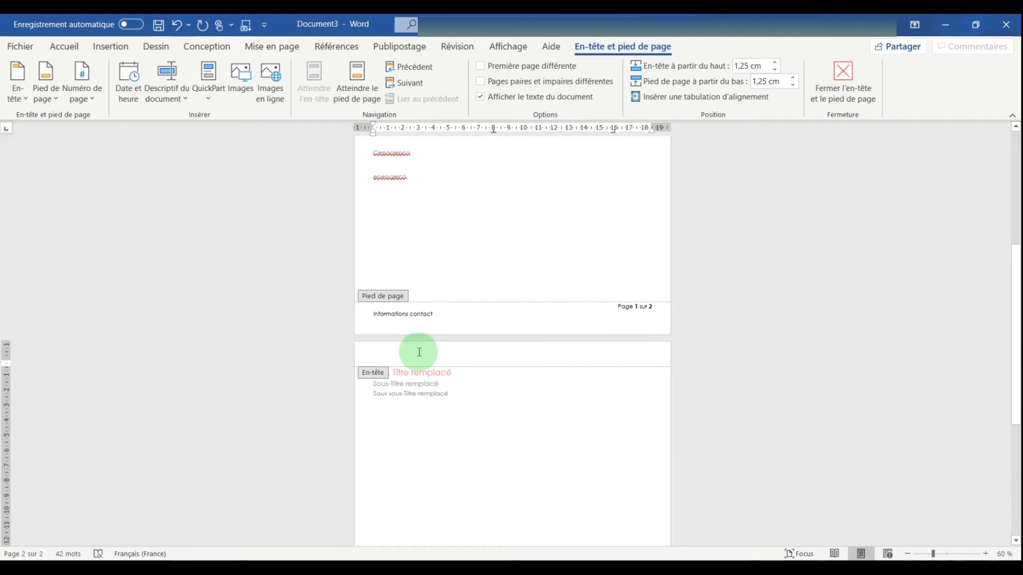
key("Return")
left_click(418, 352)
type("Titre de")
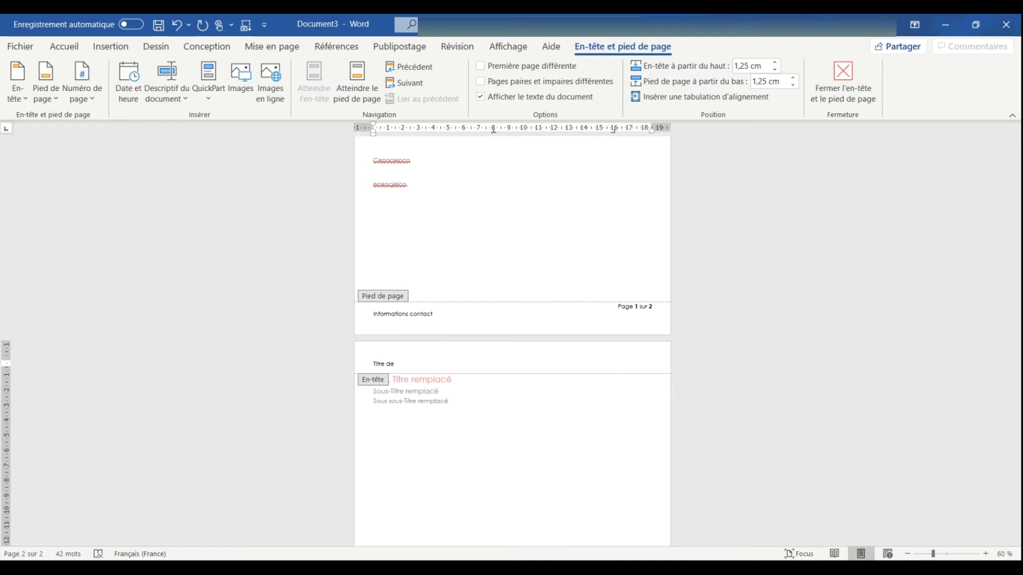
key("BackSpace")
type("u document")
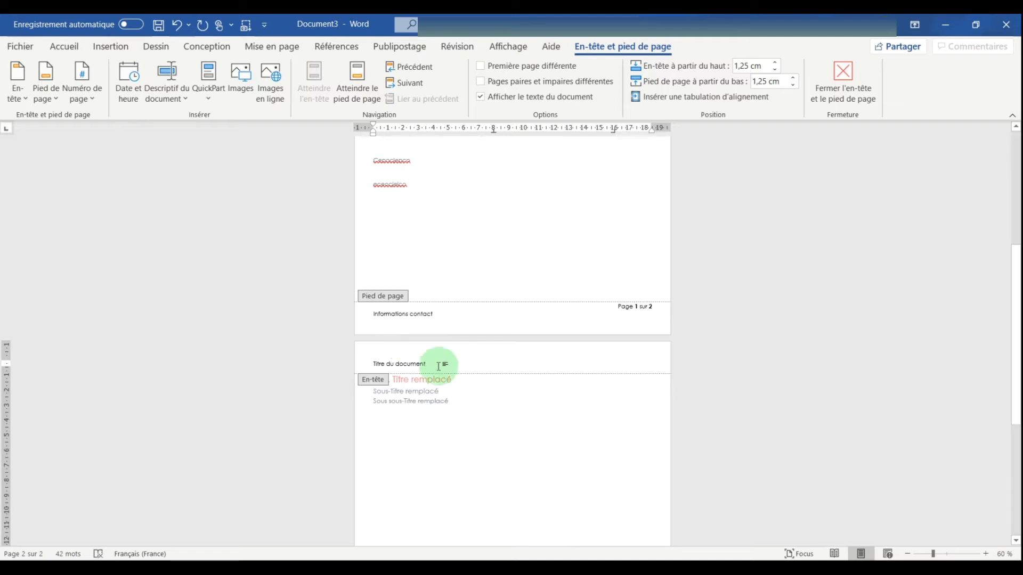
Step: Enable a different first page for the header and footer, and close header and footer editing
scroll(429, 345, "up", 5)
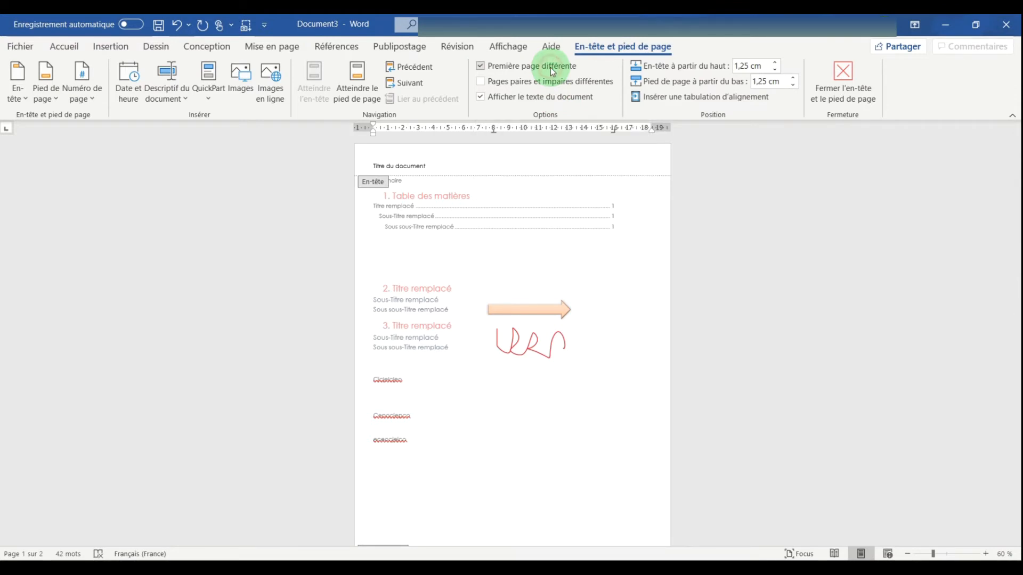
left_click(551, 67)
left_click(852, 79)
scroll(468, 287, "up", 1)
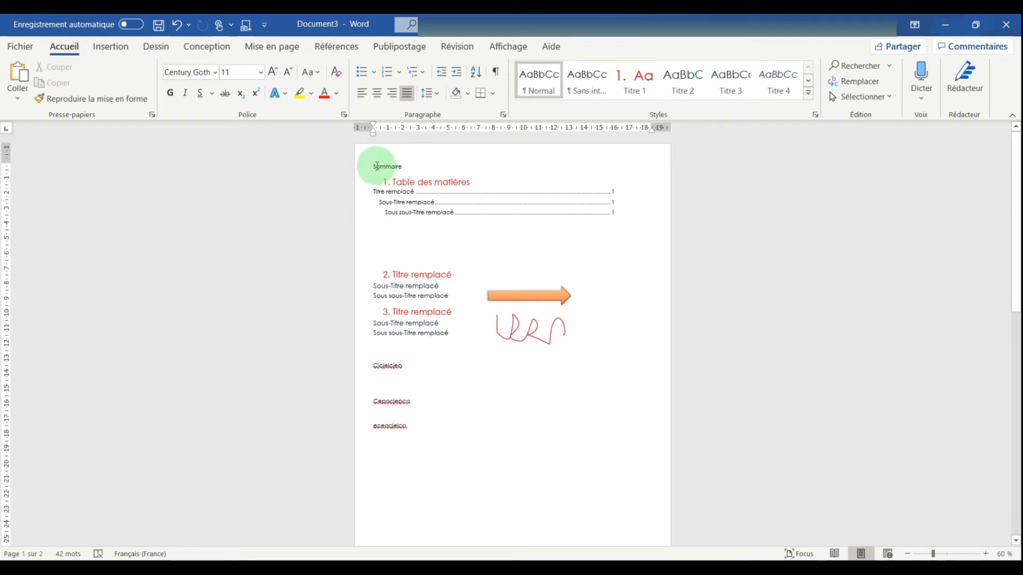
Step: Insert a page break before "Sommaire" and enter "1ère page" and "Titre" on two lines of the new first page
left_click(108, 42)
left_click(43, 96)
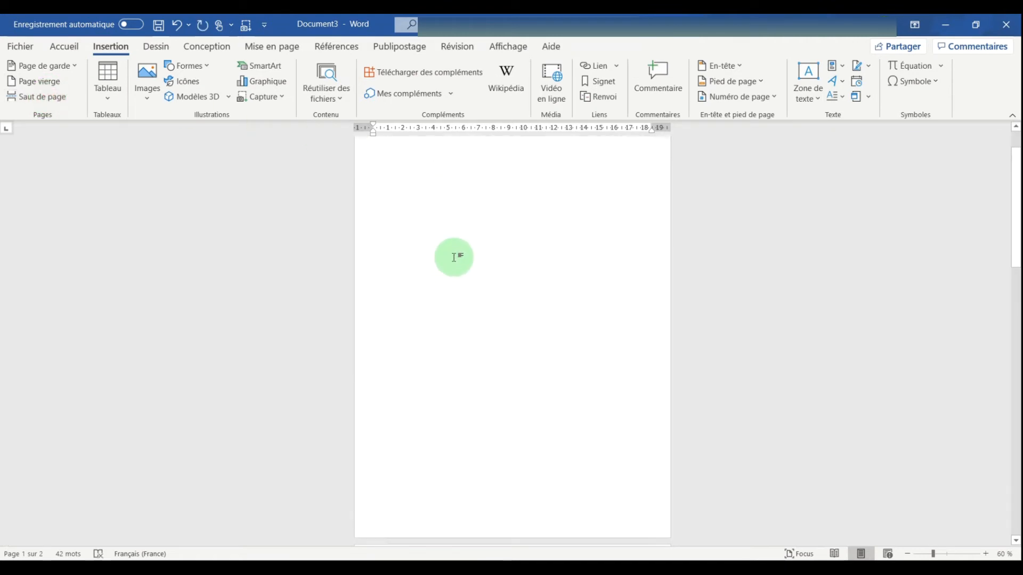
left_click(450, 190)
type("1")
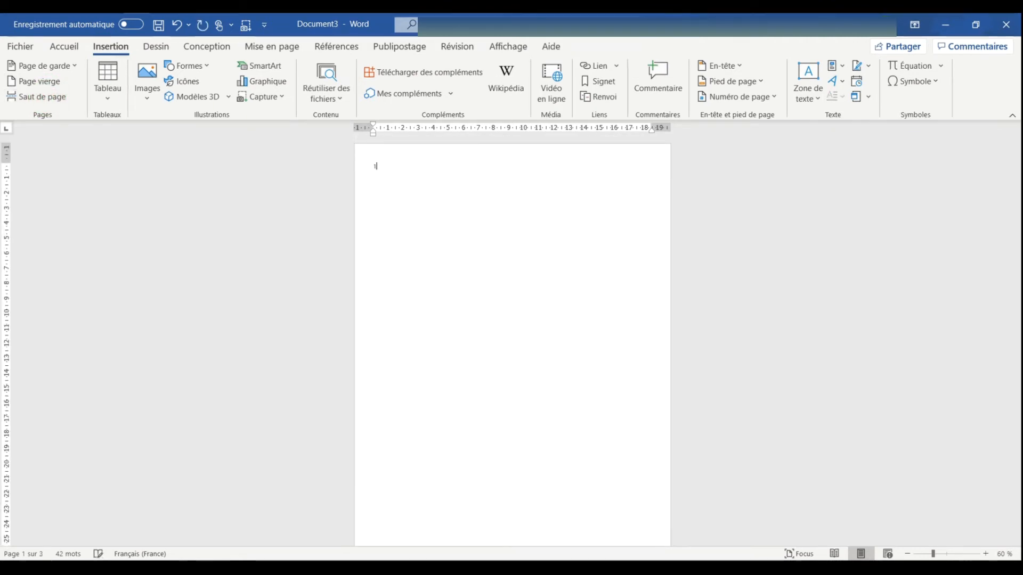
type("ere page")
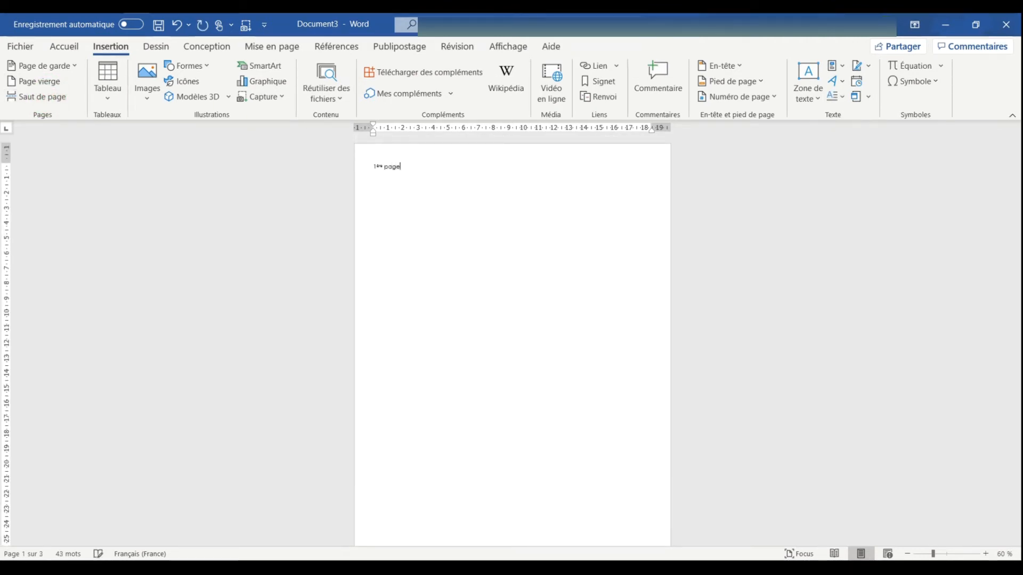
key("Return")
type("1it")
Step: Set both title lines on the first page to font size 72 and centre them
left_click_drag(416, 180, 360, 167)
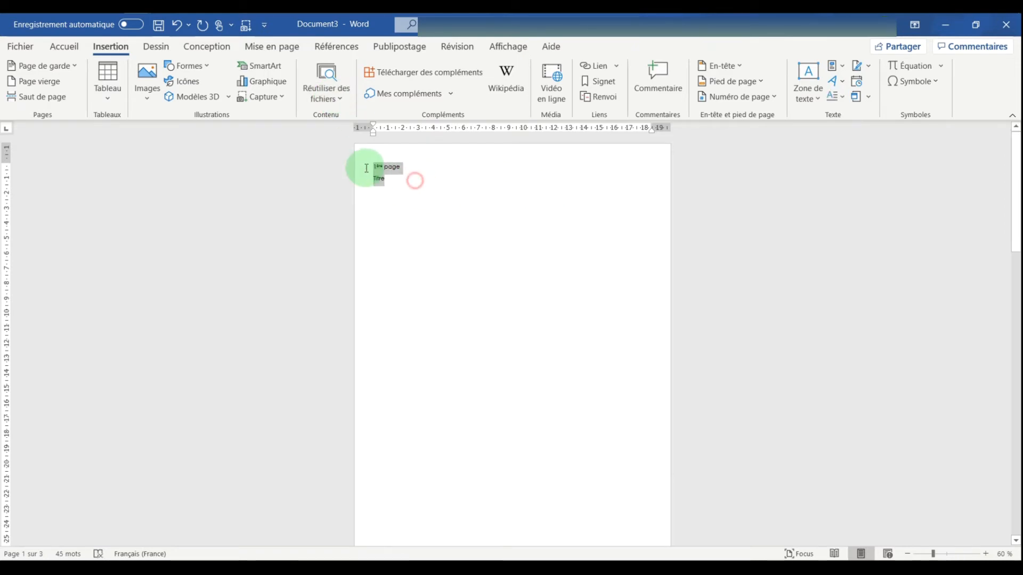
left_click(64, 47)
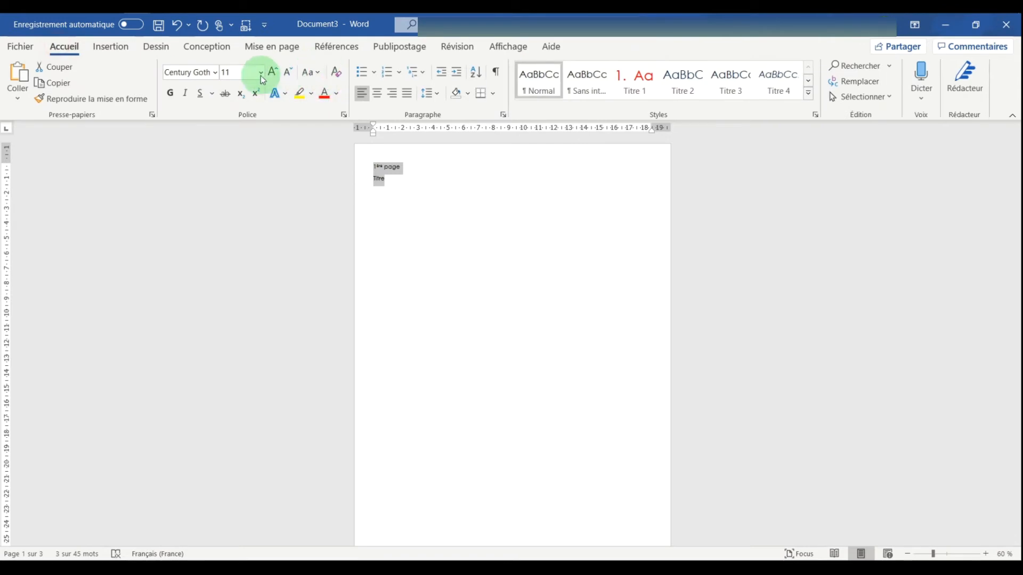
left_click(260, 72)
left_click(238, 329)
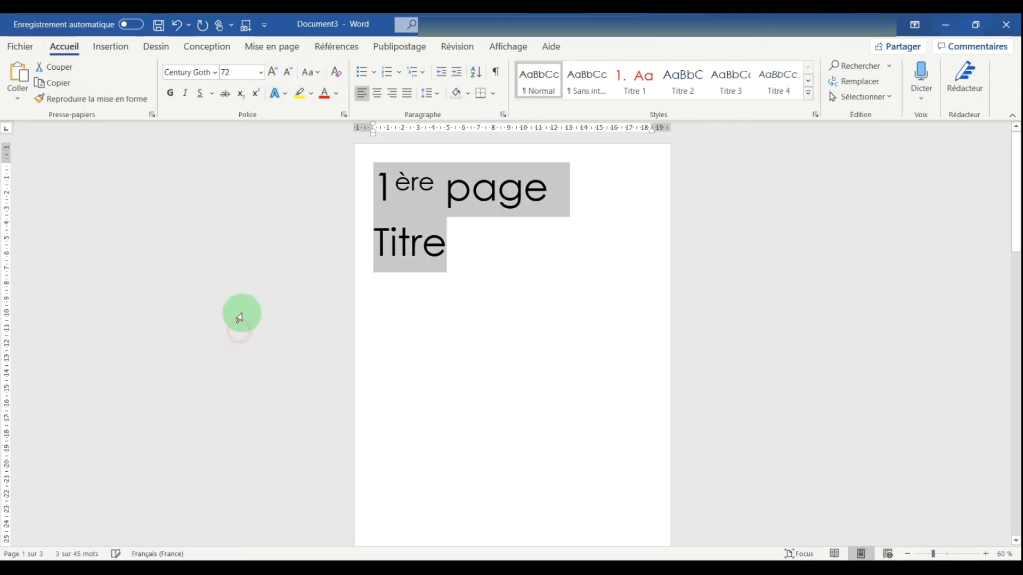
left_click(378, 95)
Step: Move the title down the first page by adding two blank lines above "1ère page"
left_click(433, 187)
key("Return")
key("Return")
key("Return")
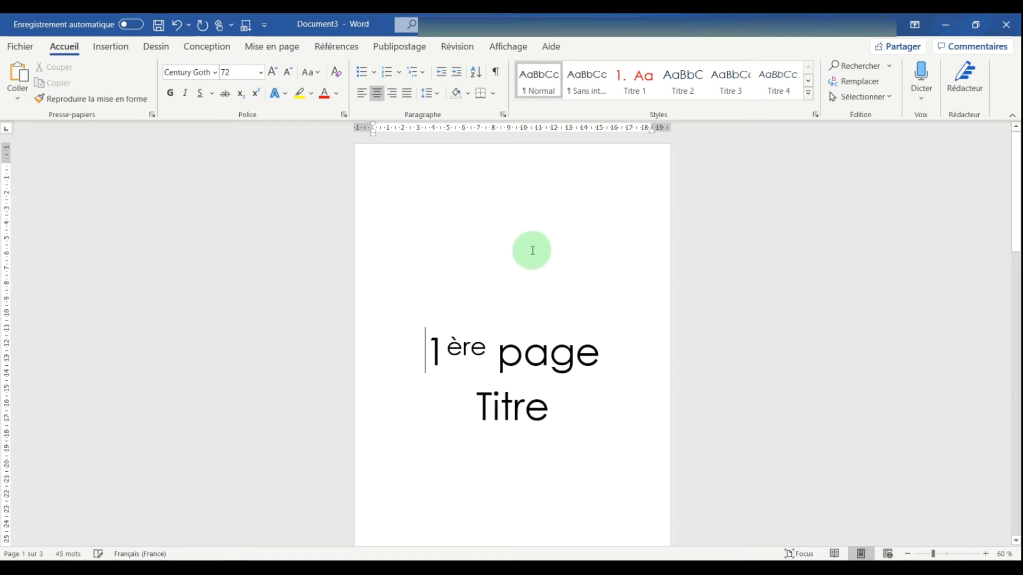
key("BackSpace")
Step: Examine the headers and footers on the title page and on the pages that follow it
scroll(554, 288, "down", 4)
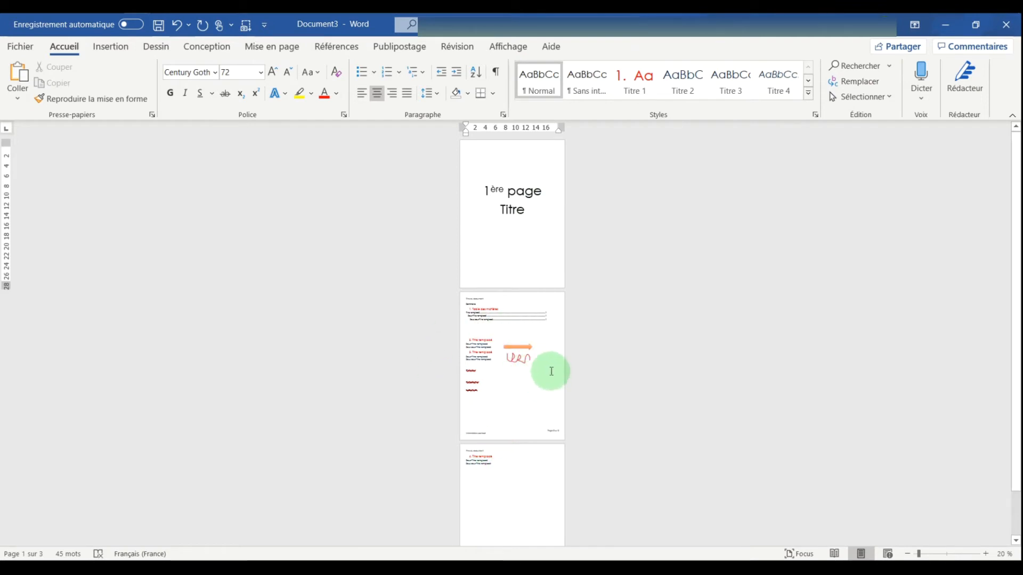
scroll(551, 371, "up", 2)
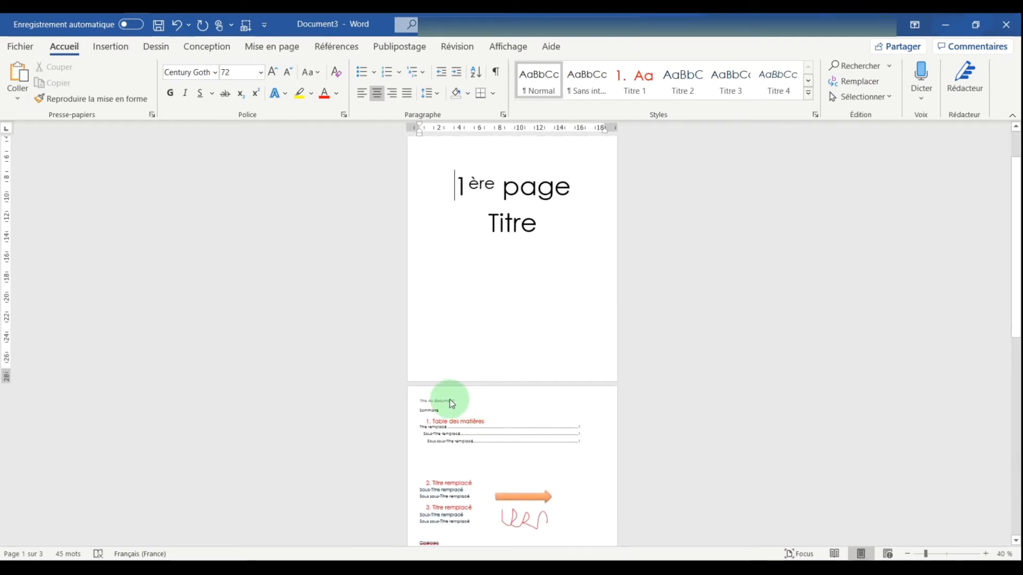
left_click(452, 403)
scroll(447, 379, "down", 3)
scroll(449, 339, "down", 4)
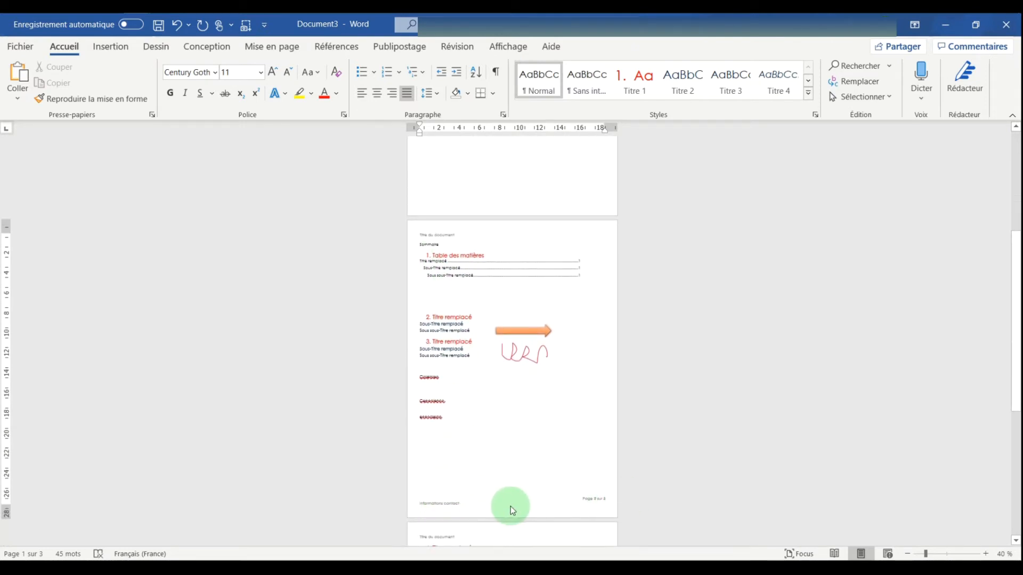
scroll(513, 399, "down", 10)
scroll(494, 384, "up", 18)
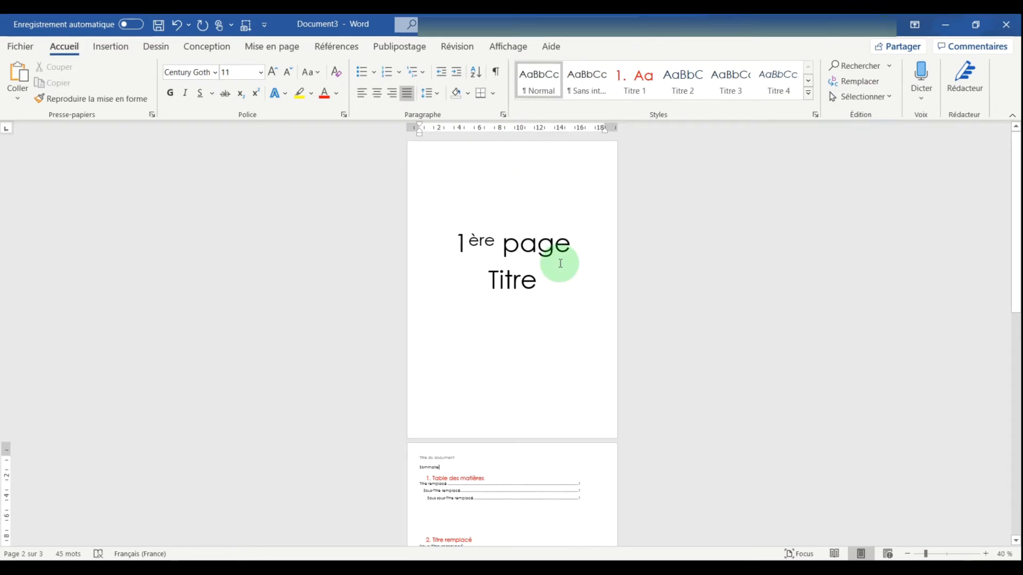
Step: Paste the copied "Le Bon Voisin" image into the first page's header and crop its upper and lower parts to about 3,33 cm high
double_click(520, 149)
key("ctrl+v")
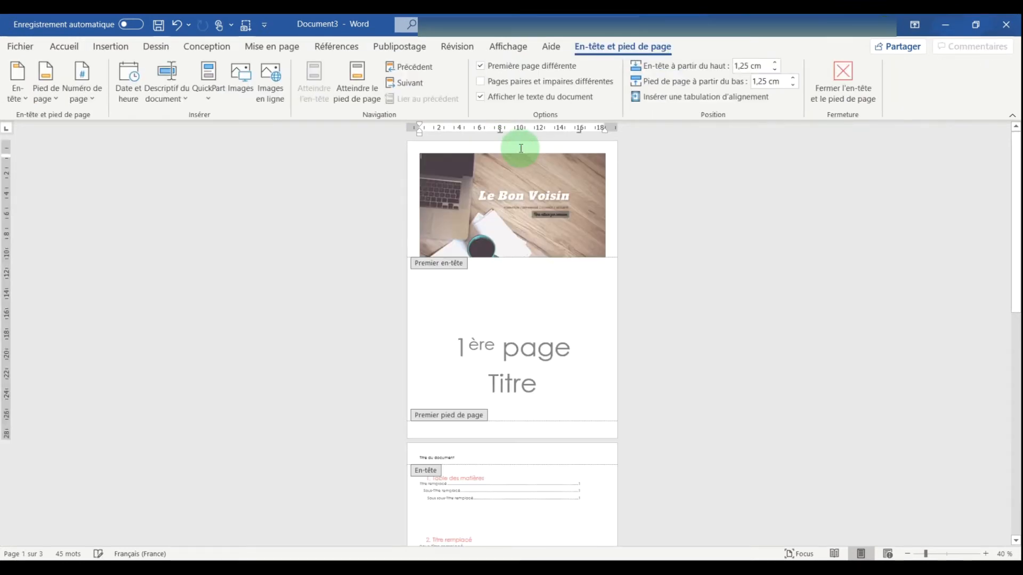
left_click(523, 207)
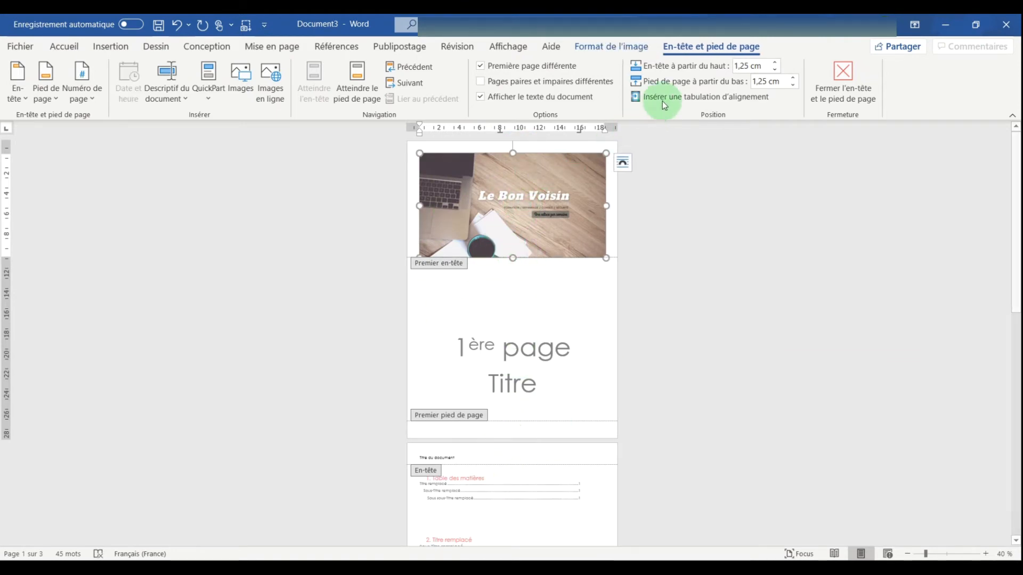
left_click(616, 47)
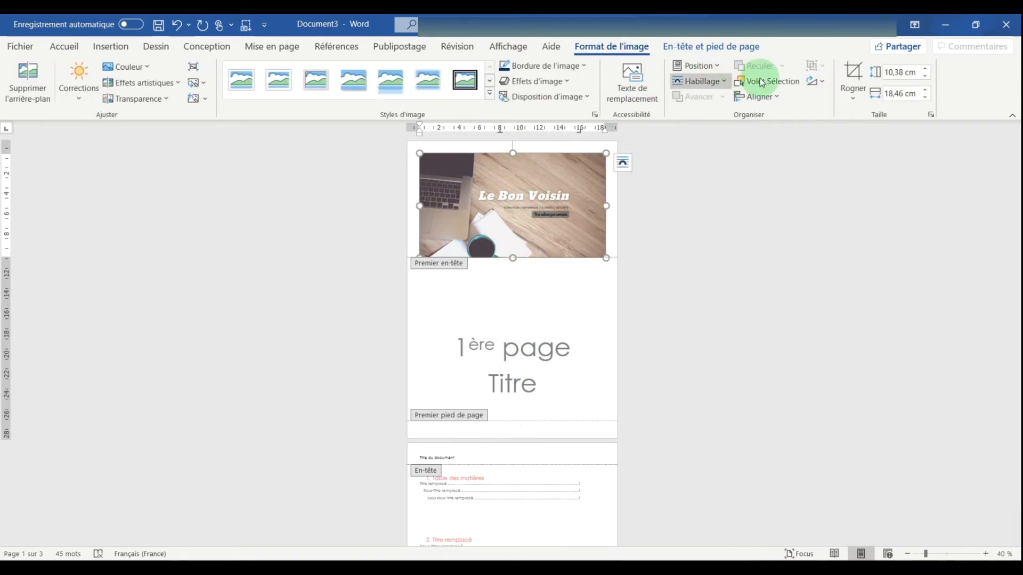
left_click(853, 80)
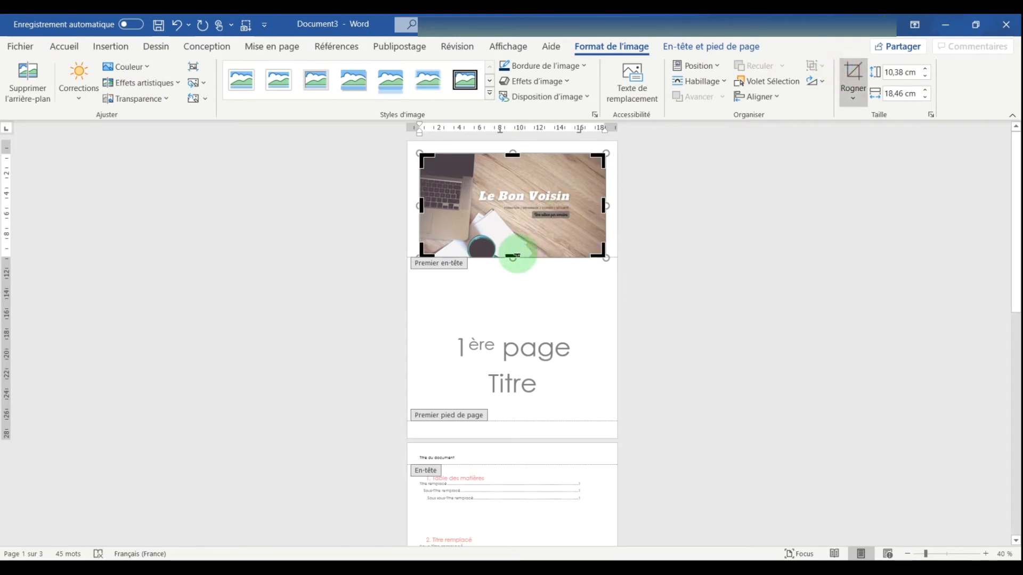
left_click_drag(516, 254, 514, 220)
left_click_drag(513, 155, 514, 189)
left_click(537, 330)
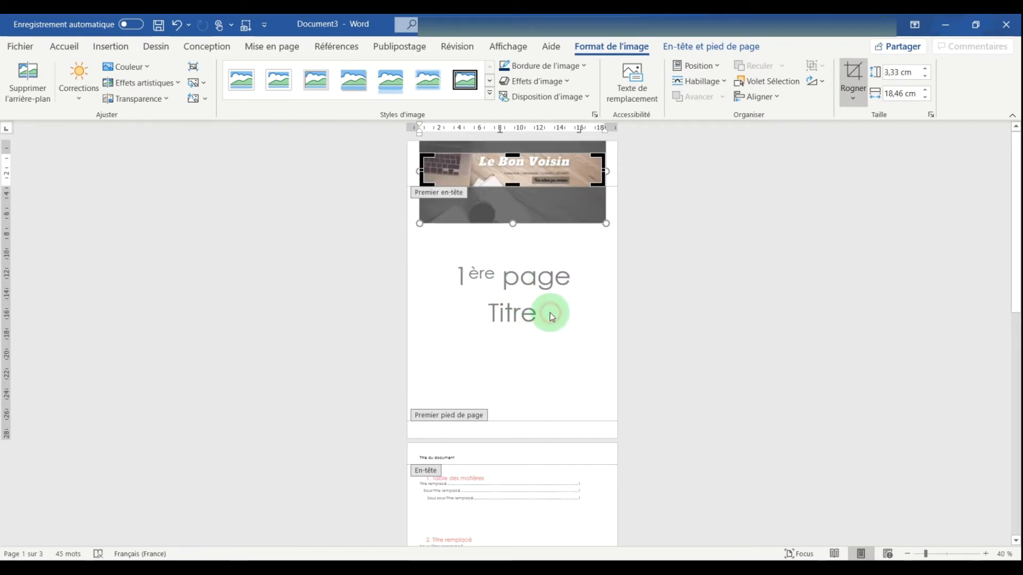
double_click(525, 358)
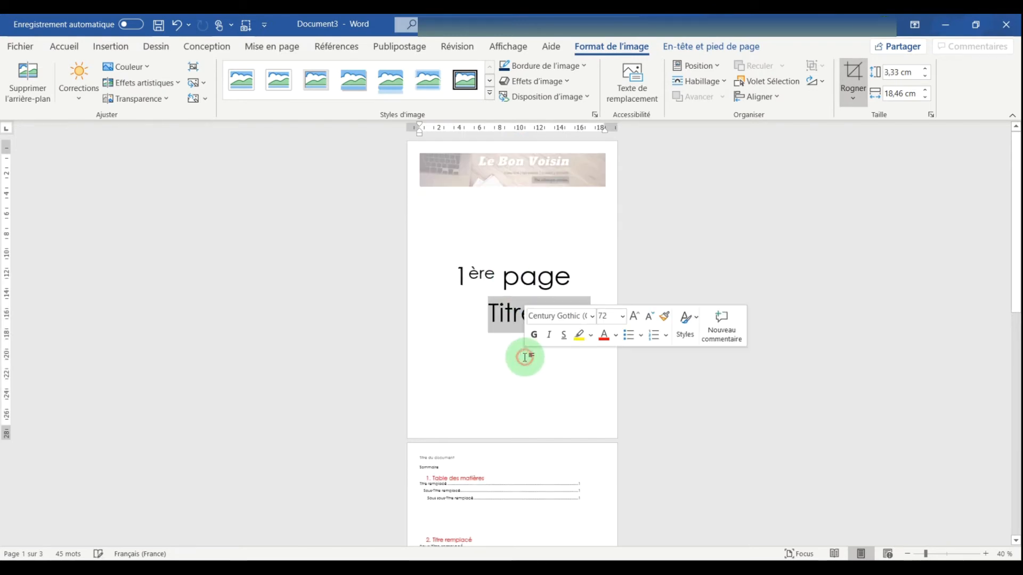
left_click(469, 255)
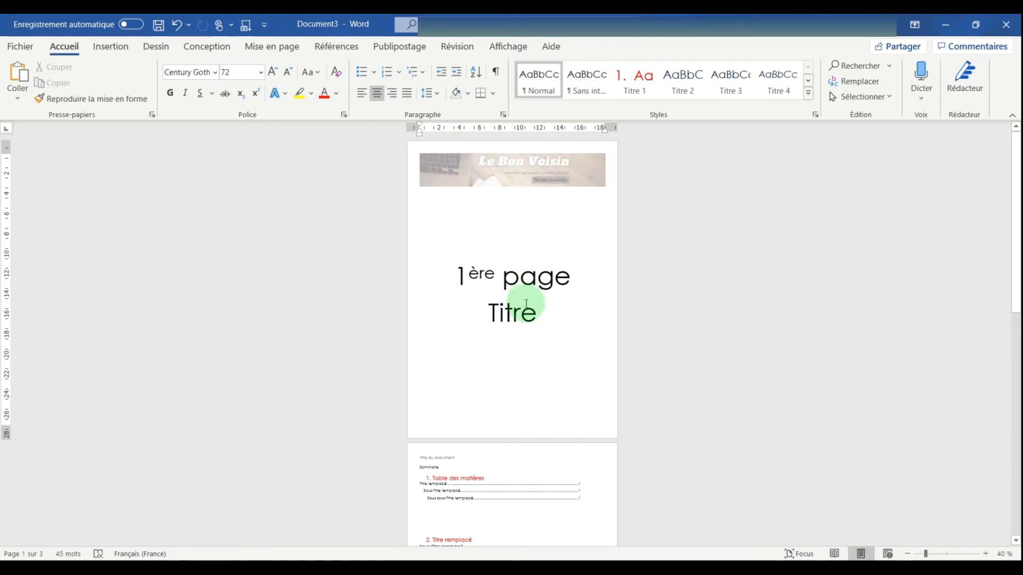
Step: Insert a table of five columns and five rows below the last sub-subheading on page 3
scroll(498, 331, "down", 5)
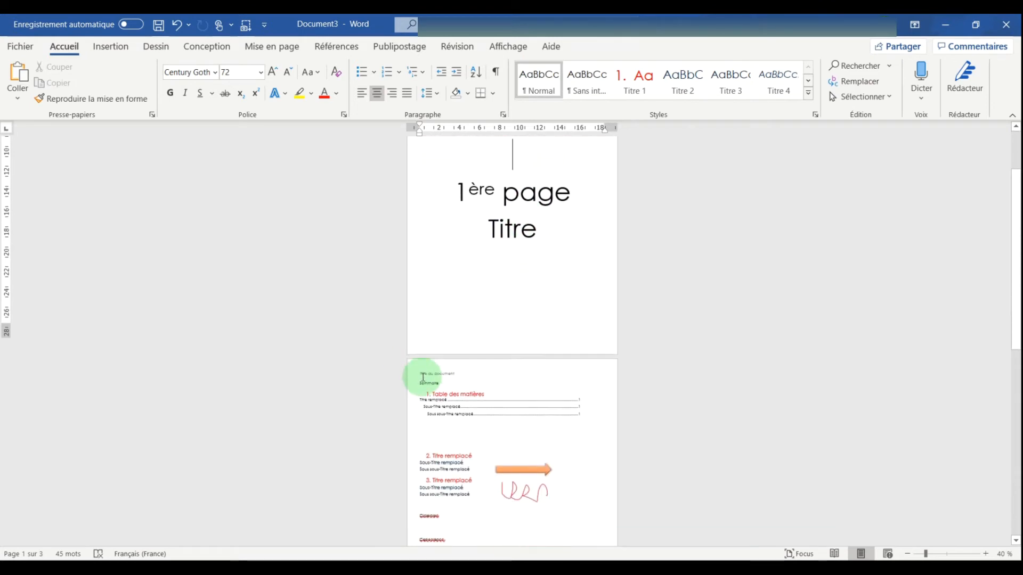
scroll(449, 351, "down", 18)
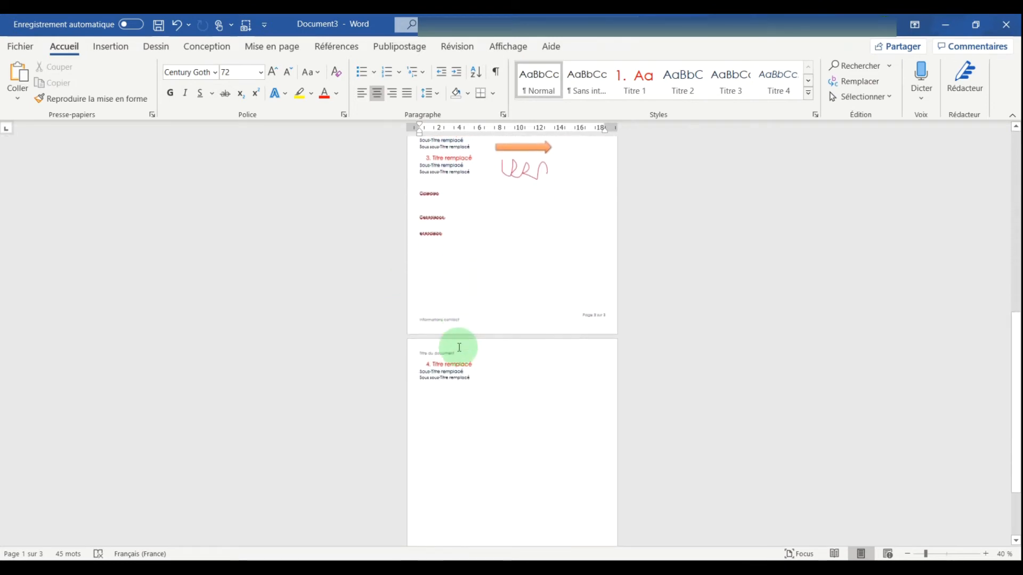
scroll(605, 375, "up", 10, "ctrl")
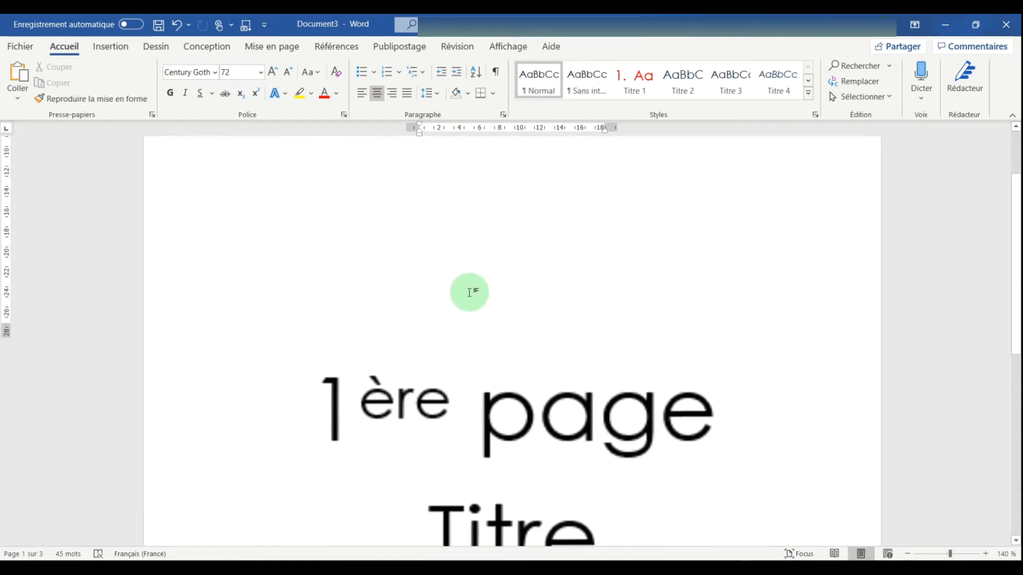
scroll(449, 299, "down", 20)
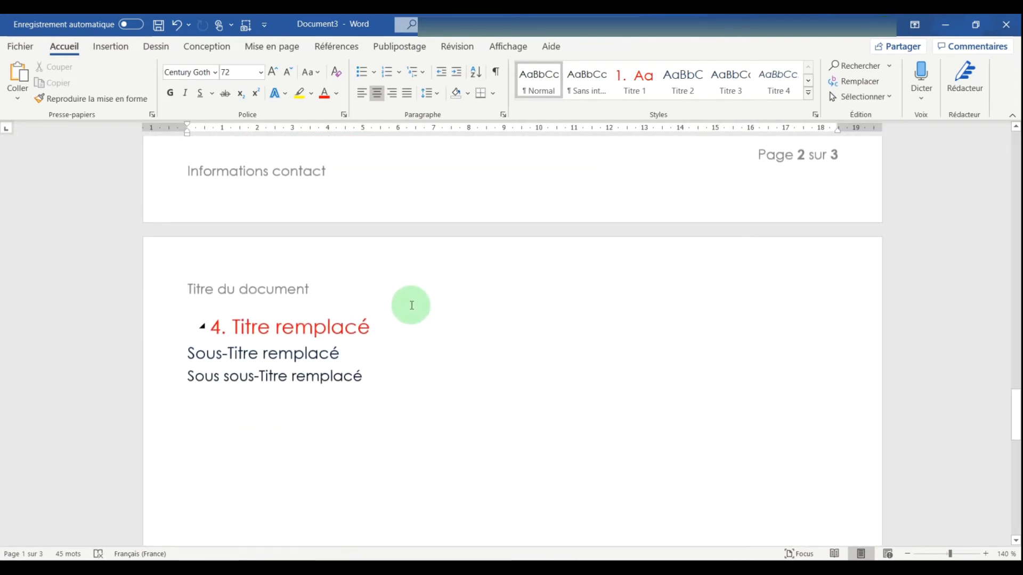
scroll(375, 299, "up", 12)
left_click(428, 414)
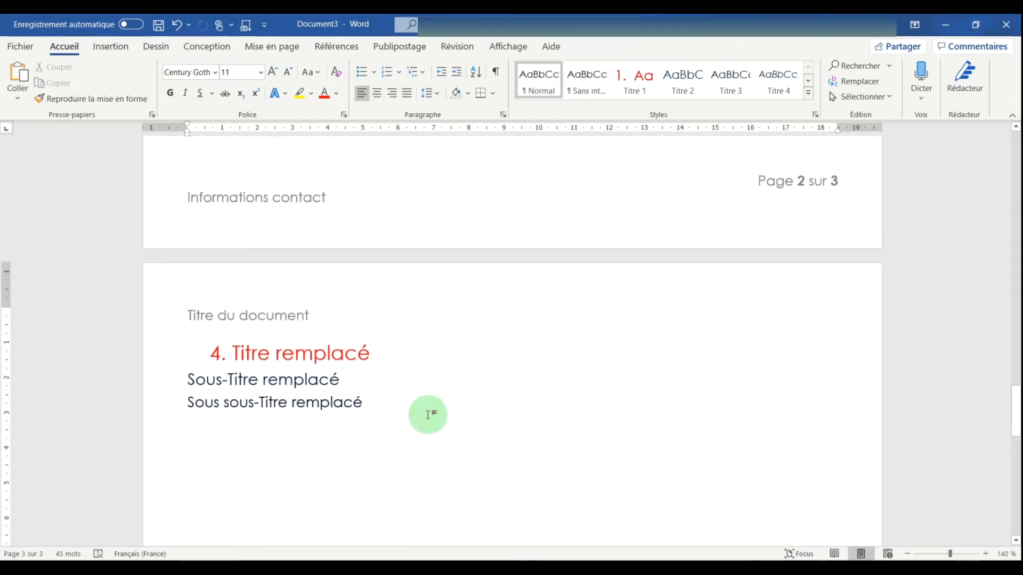
left_click(121, 51)
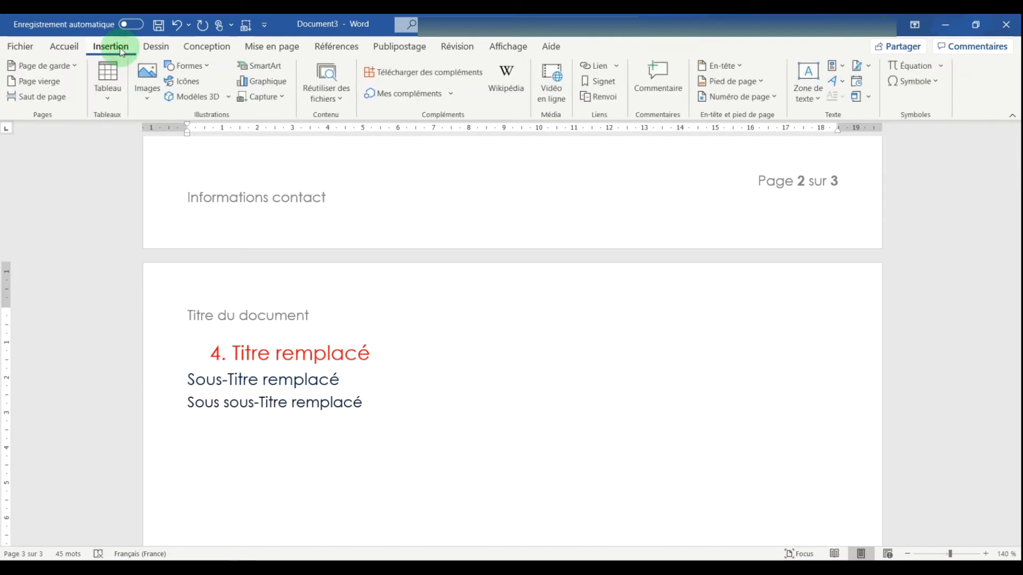
left_click(105, 95)
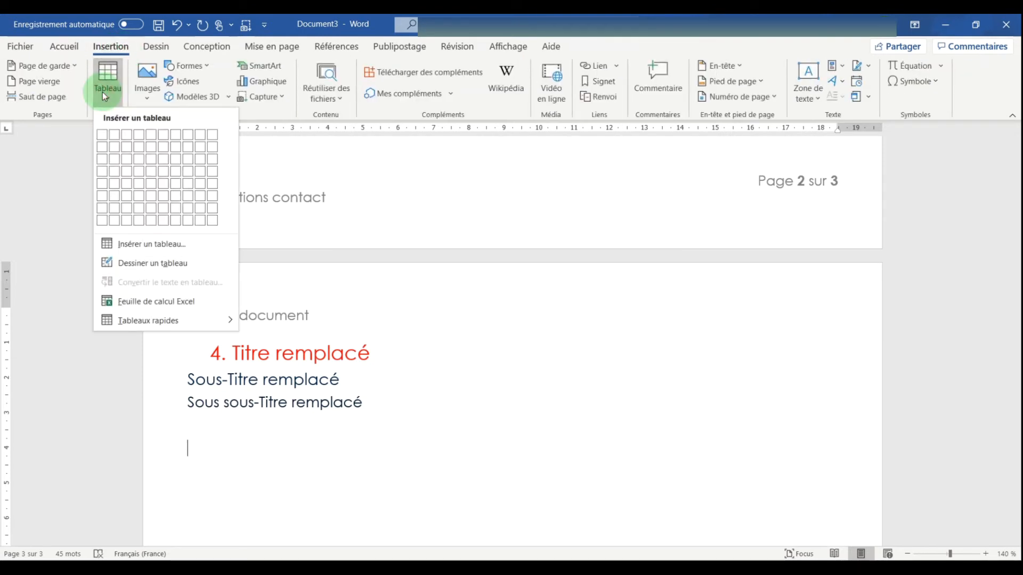
left_click(153, 180)
scroll(373, 373, "down", 3)
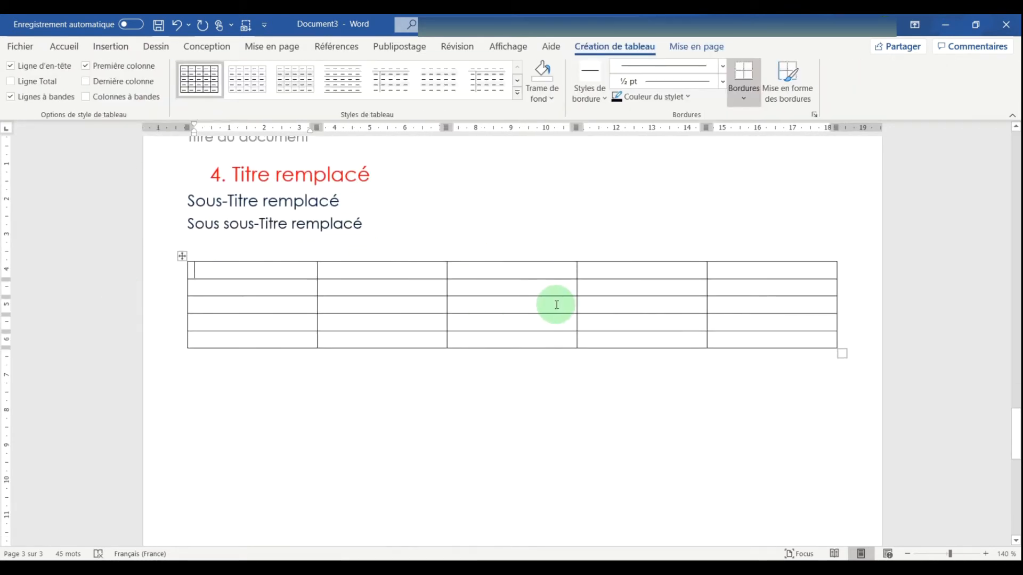
Step: Apply the green dark grid style from "Tableaux Grille" to the table, with header row formatting off and last column formatting on
left_click(517, 93)
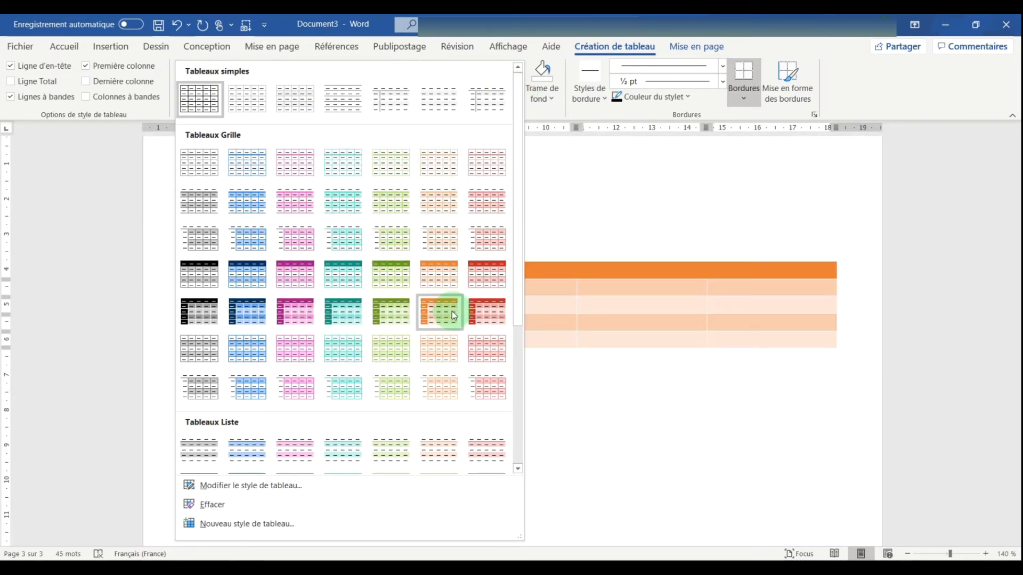
left_click(392, 312)
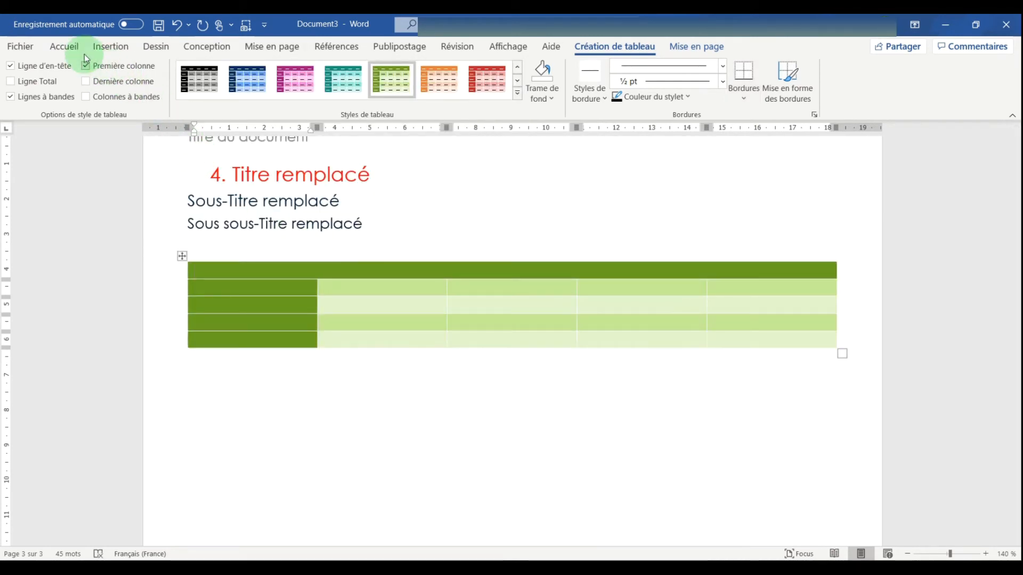
left_click(42, 67)
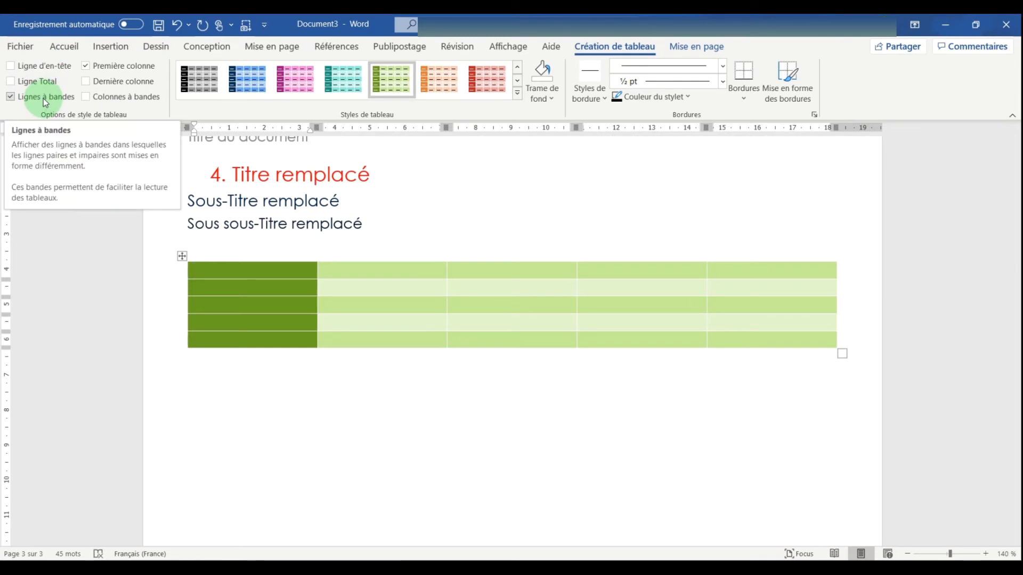
left_click(120, 84)
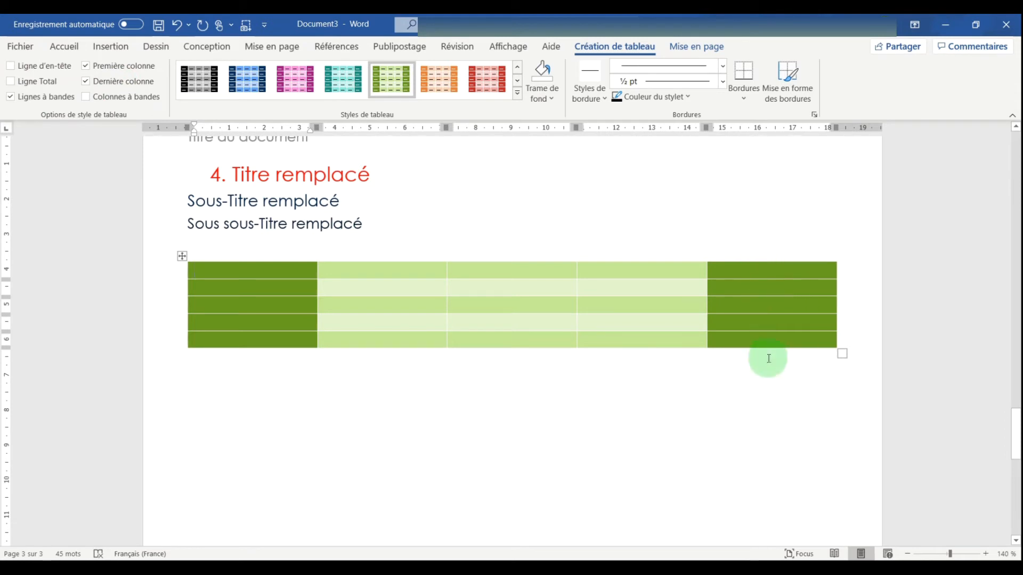
Step: Widen the table's third column and stretch the whole table to about 5 cm tall
left_click(118, 102)
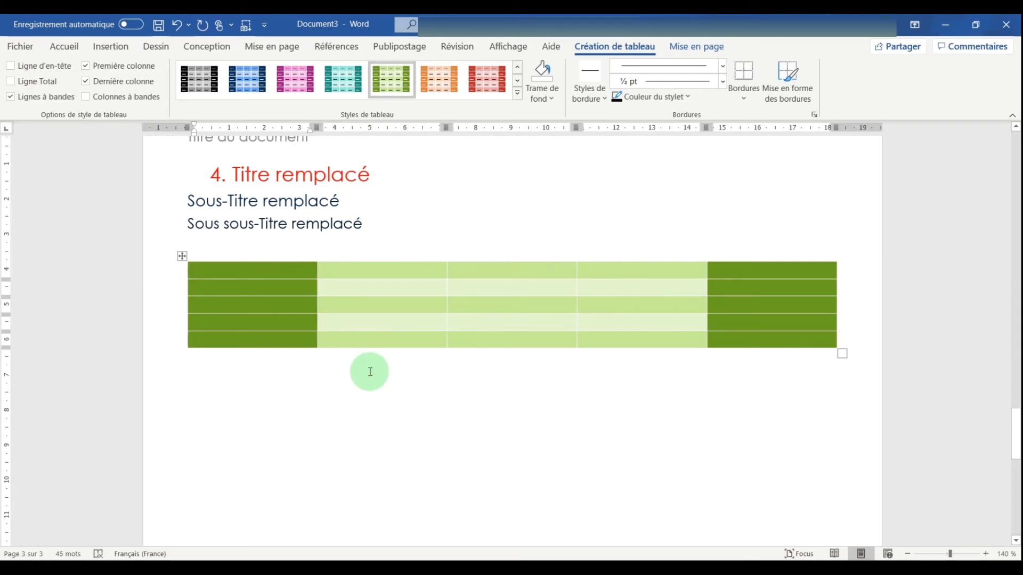
left_click(299, 386)
left_click(533, 272)
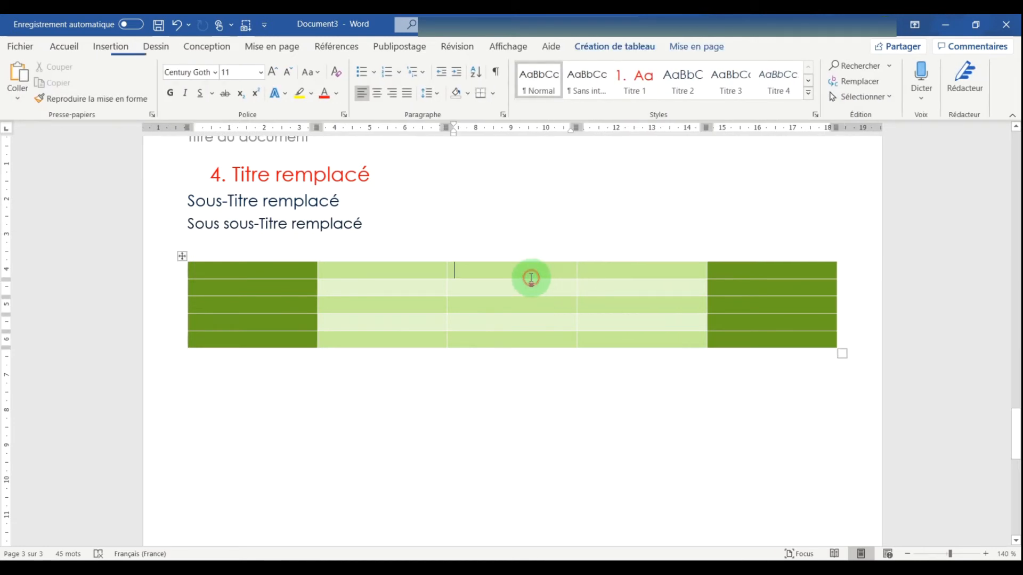
mouse_move(575, 127)
left_mouse_down()
mouse_move(501, 126)
mouse_move(600, 130)
mouse_move(590, 131)
left_mouse_up()
left_click_drag(858, 353, 866, 445)
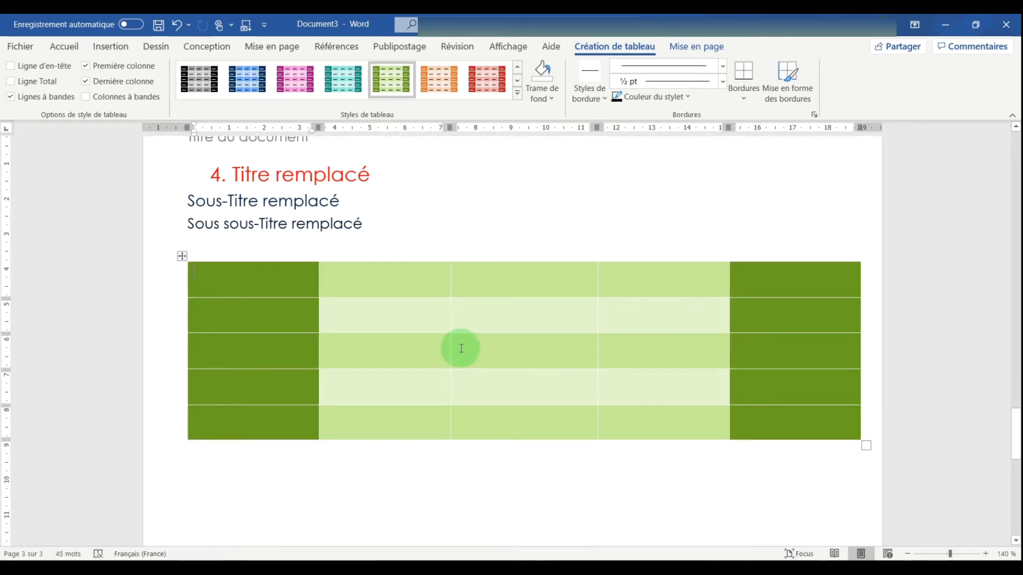
Step: Insert an asterisk symbol from the Calibri character set on a new line below the table
left_click(433, 453)
key("Return")
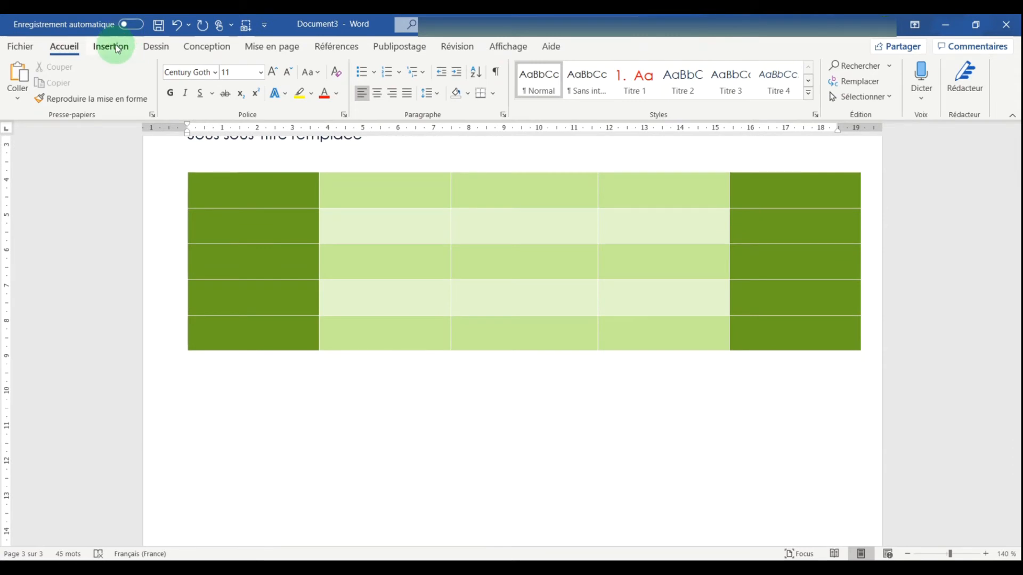
left_click(111, 47)
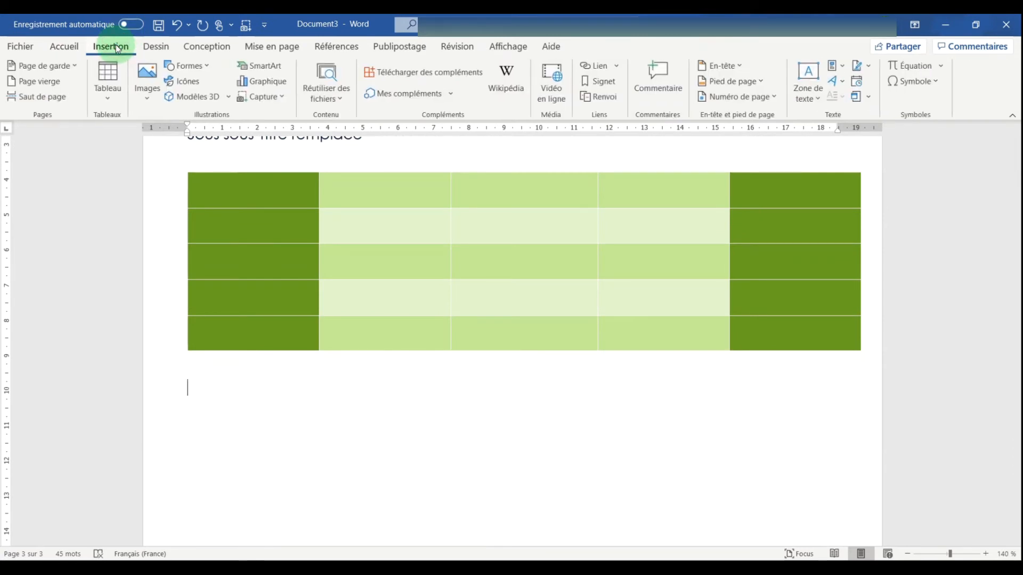
left_click(936, 82)
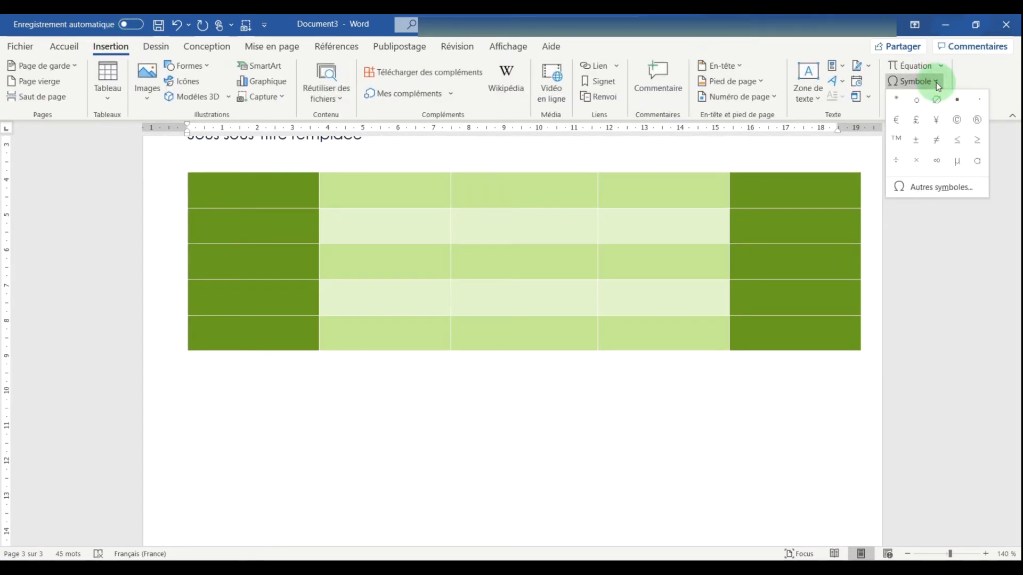
left_click(923, 186)
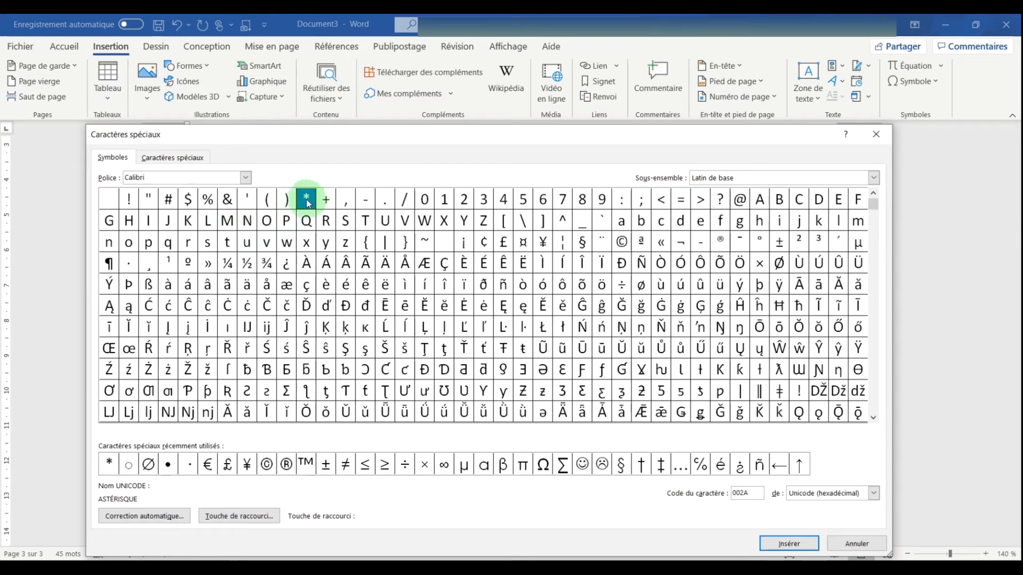
left_click(789, 543)
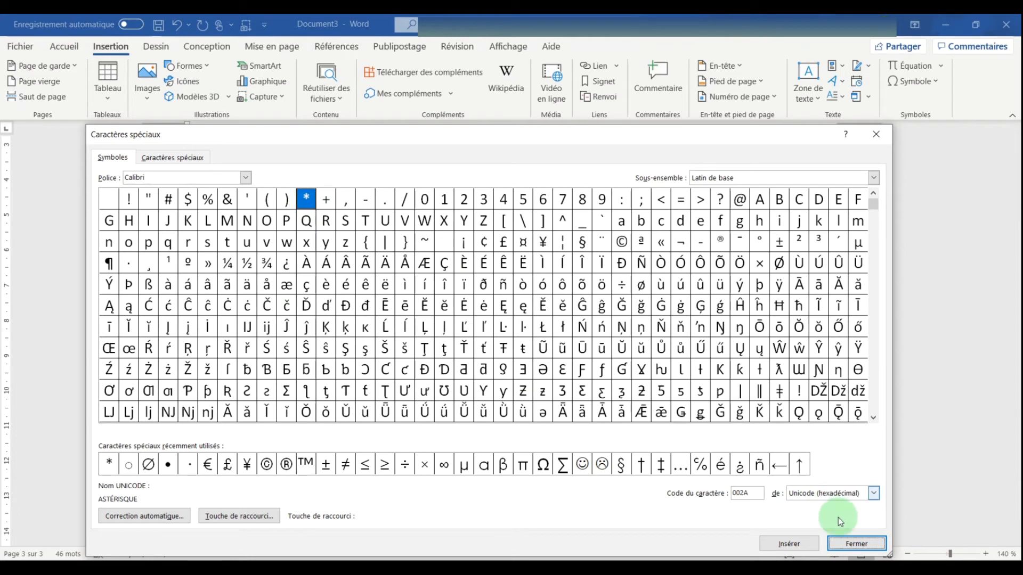
left_click(854, 544)
left_click(380, 420)
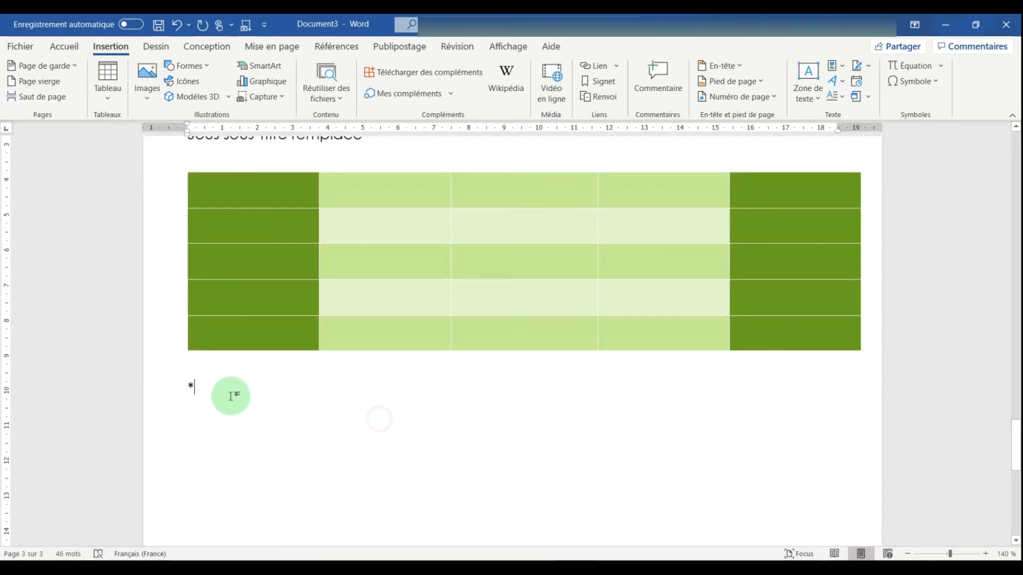
left_click_drag(215, 389, 165, 386)
left_click(250, 391)
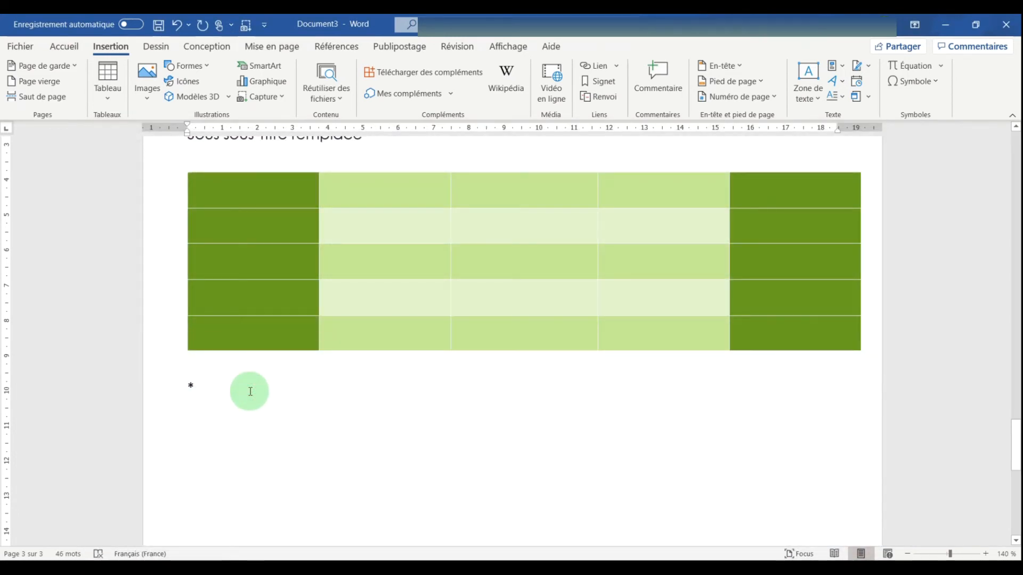
Step: Draw a smiley face about 2,46 cm high and 2,93 cm wide below the asterisk and give it a magenta gradient theme style
left_click(173, 69)
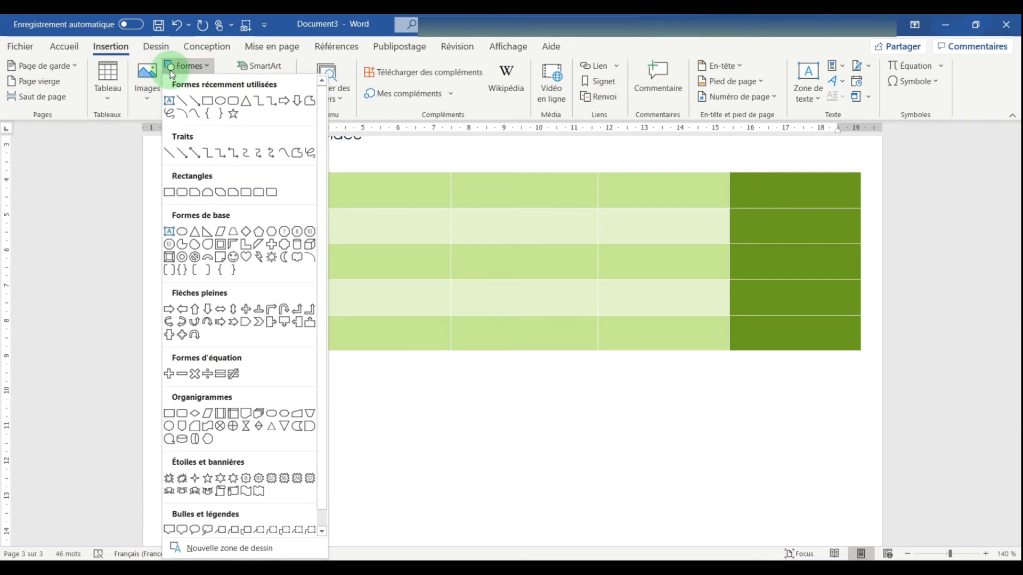
left_click(233, 258)
left_click_drag(266, 401, 369, 487)
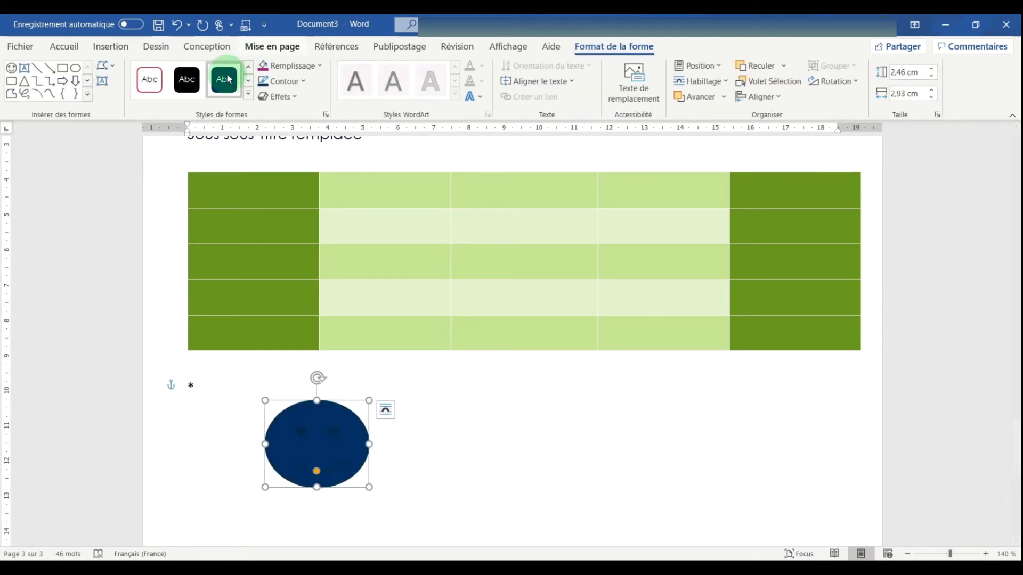
left_click(247, 92)
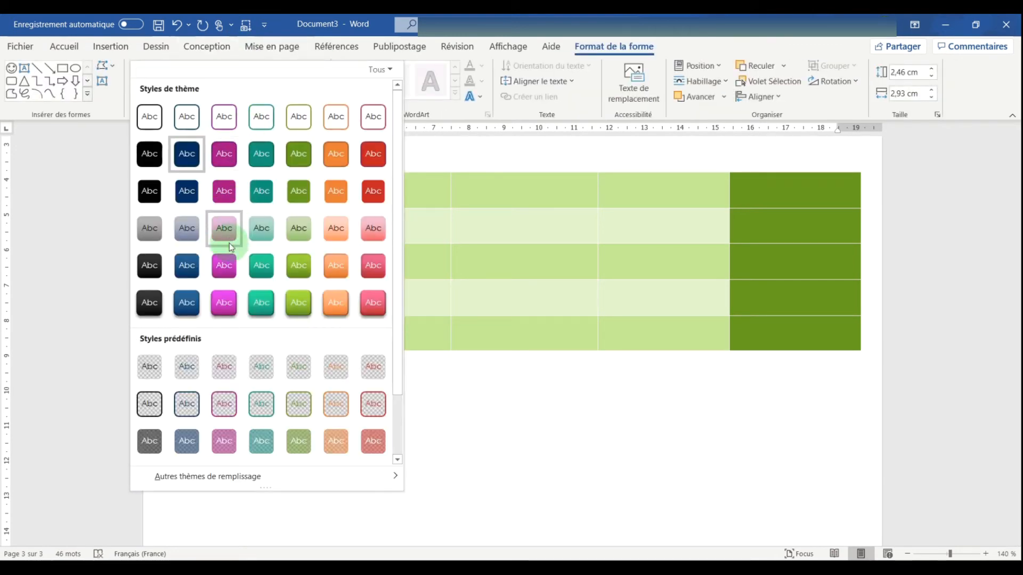
left_click(224, 266)
left_click(376, 449)
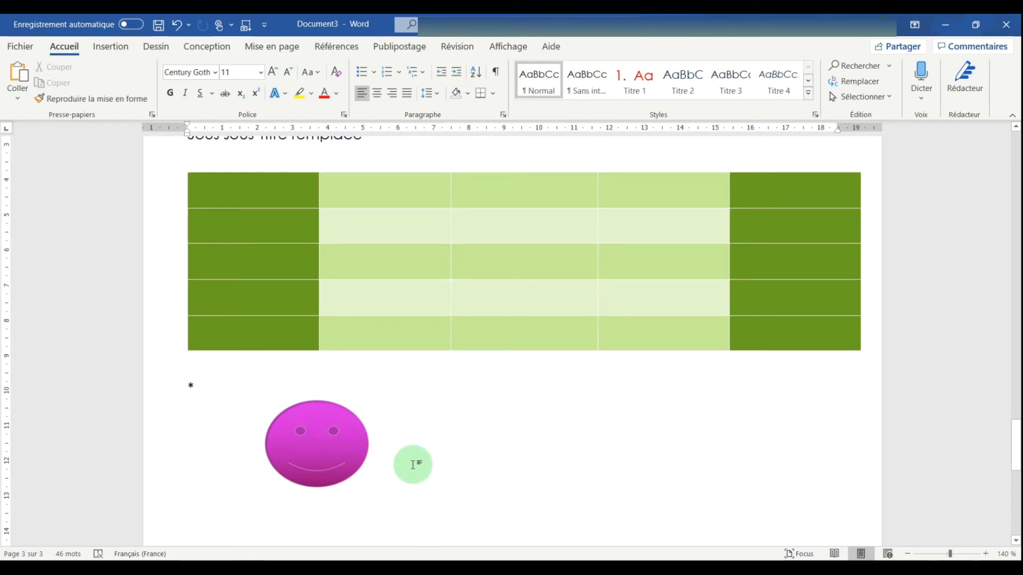
Step: Insert the panda picture from the computer below the asterisk
scroll(412, 459, "down", 3)
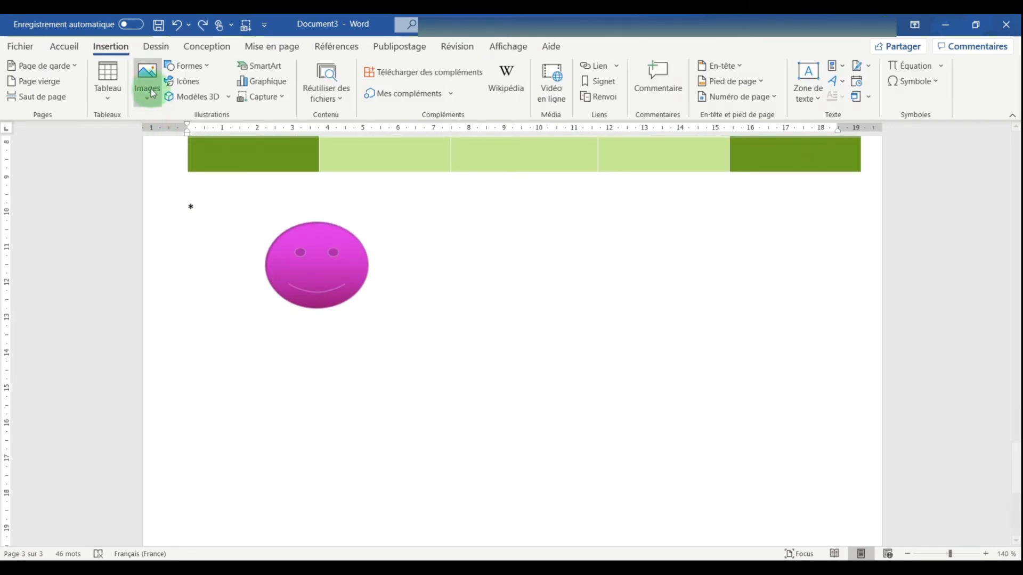
left_click(153, 94)
left_click(176, 137)
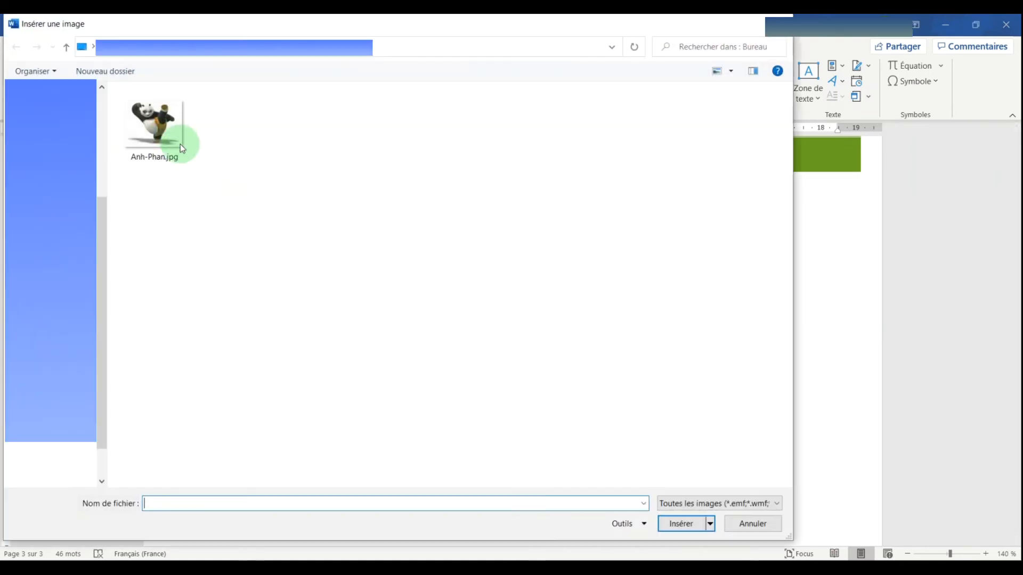
double_click(165, 135)
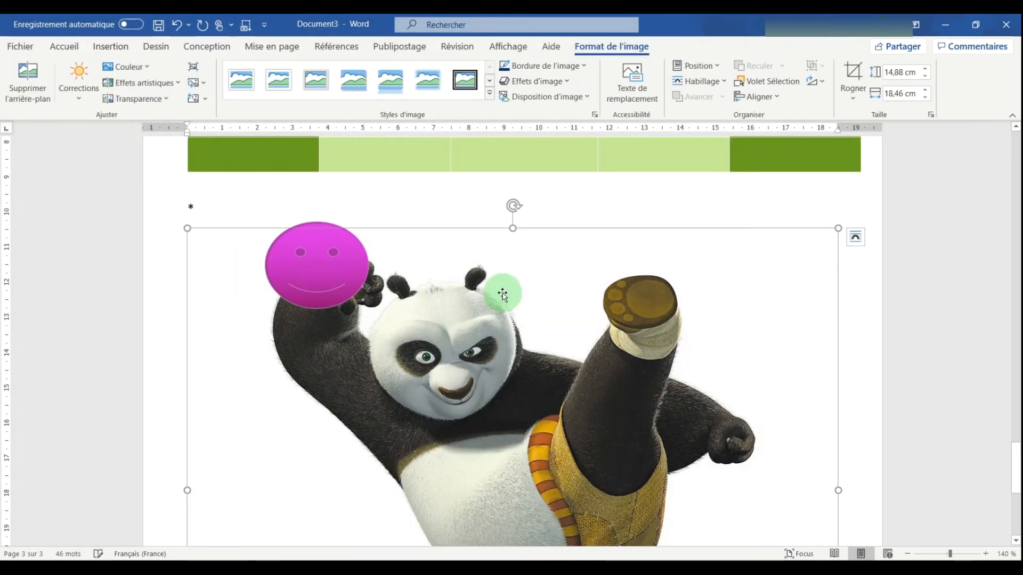
Step: Shrink the panda picture to about 7,12 × 8,83 cm and place the smiley beside it, clear of the picture
scroll(502, 360, "down", 3)
scroll(543, 365, "down", 3, "ctrl")
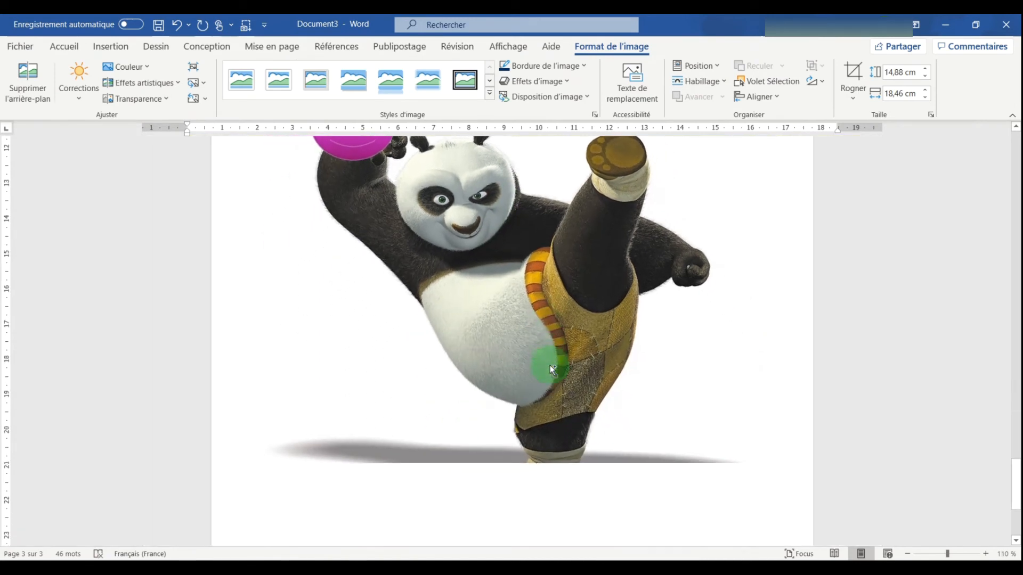
left_click_drag(769, 506, 503, 200)
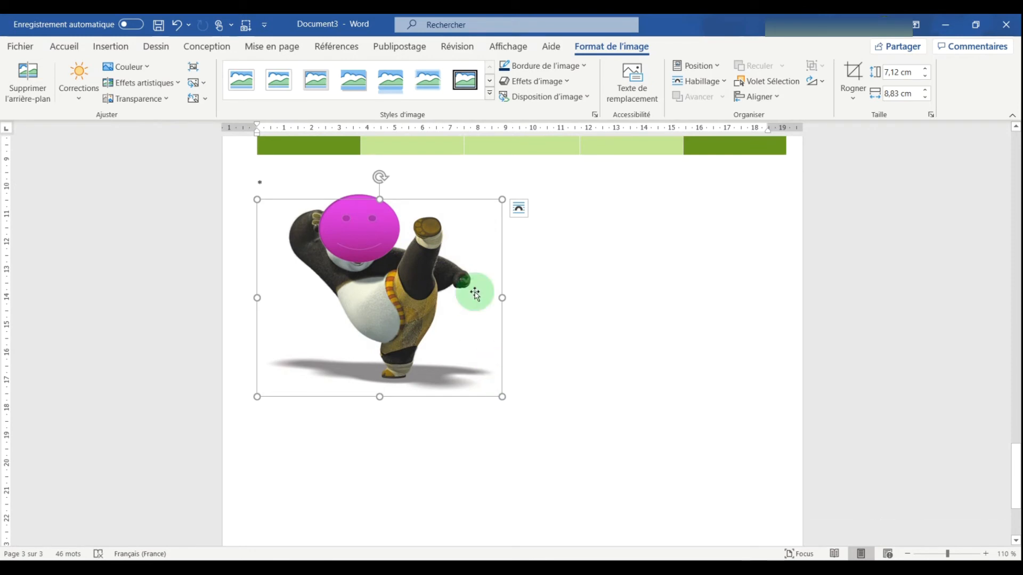
key("ctrl+z")
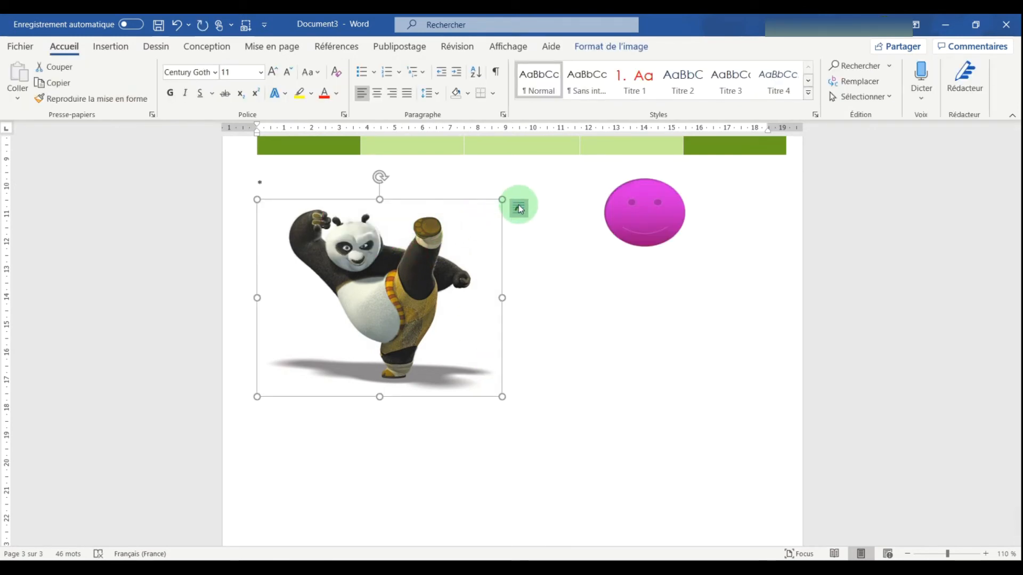
Step: Add the sample text "sncoencojneocj" after the asterisk and "jxizjocjzocjiz" on the line below it
left_click(519, 207)
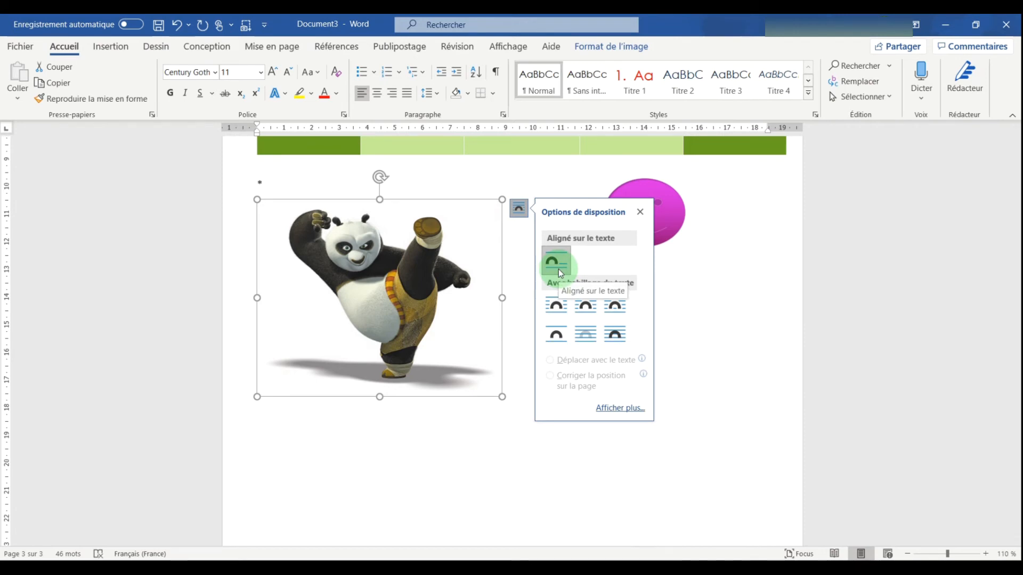
left_click(319, 187)
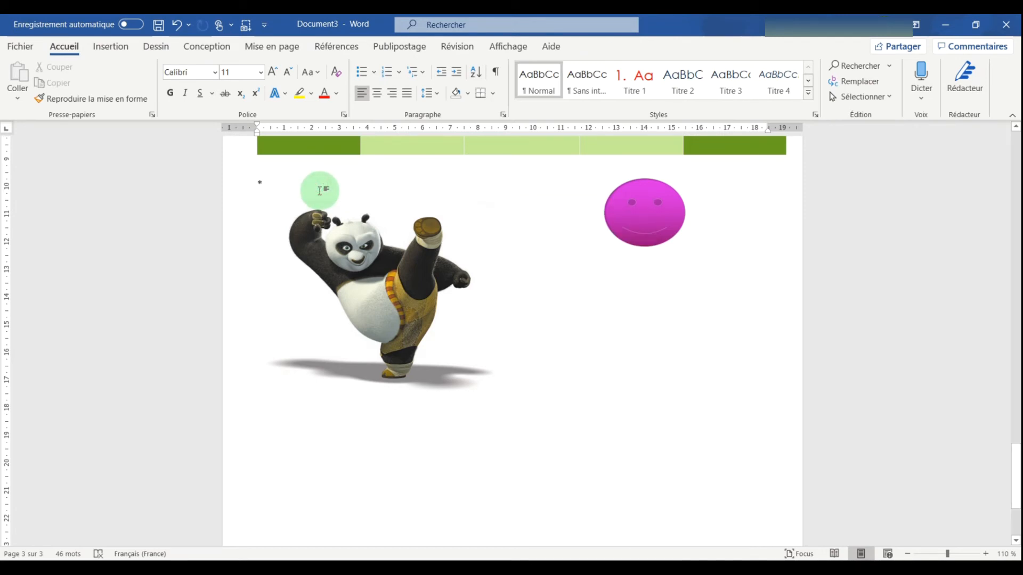
type("sncoencojneocj")
key("Return")
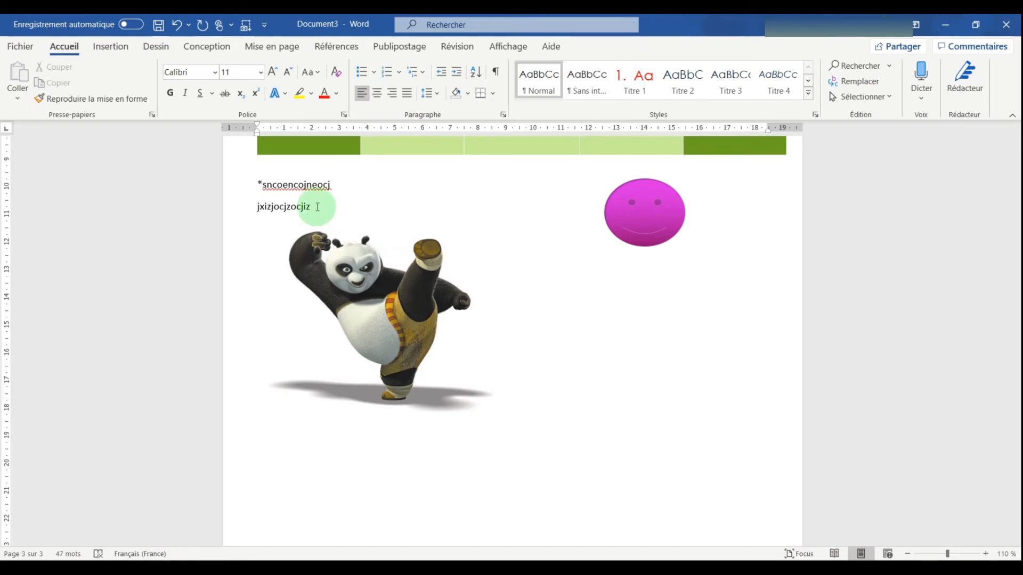
Step: Set the panda picture's text wrapping to "Devant le texte"
left_click(362, 268)
left_click(519, 230)
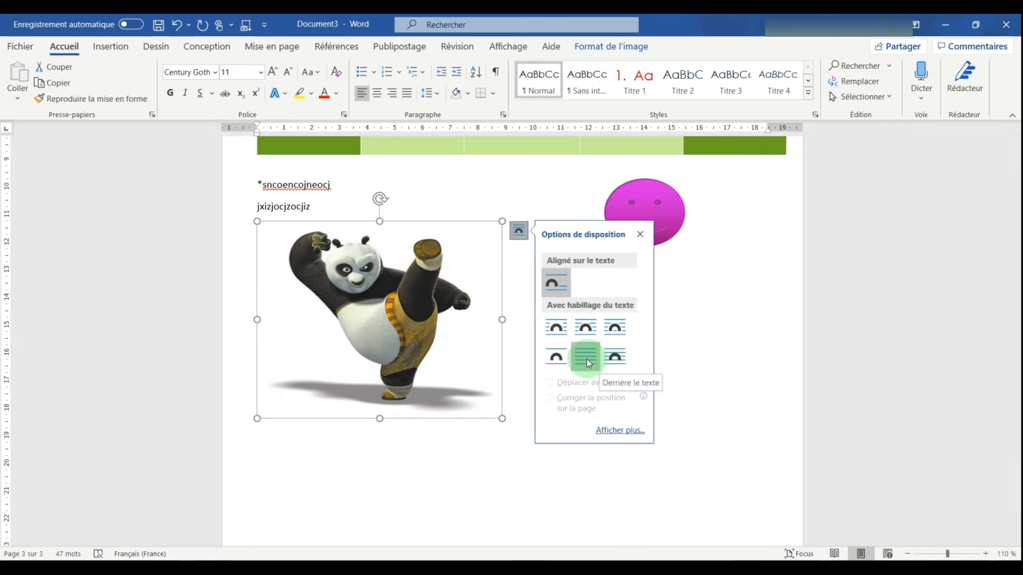
left_click(614, 356)
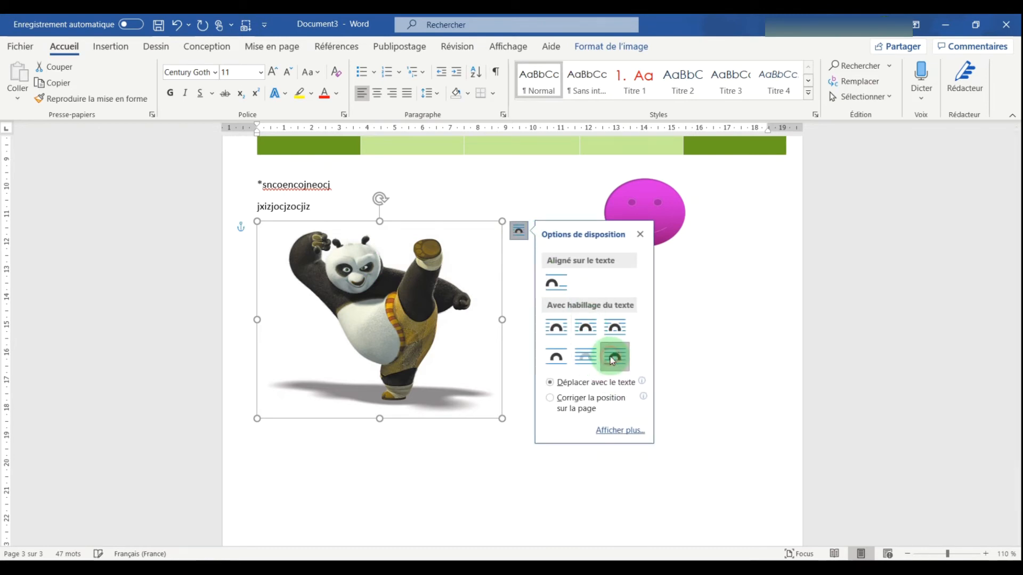
Step: Move, shrink and slightly rotate the panda picture clockwise, placing it between the sample text and the smiley
left_click_drag(389, 266, 666, 335)
left_click_drag(542, 270, 623, 330)
left_click_drag(646, 365, 589, 322)
left_click_drag(624, 259, 660, 254)
left_click_drag(588, 311, 427, 212)
left_click(598, 271)
Step: Extend the second sample line with "cecvevevevev" and a run of repeated letters so that it passes behind the panda picture
left_click(357, 209)
type("cecvevevevev")
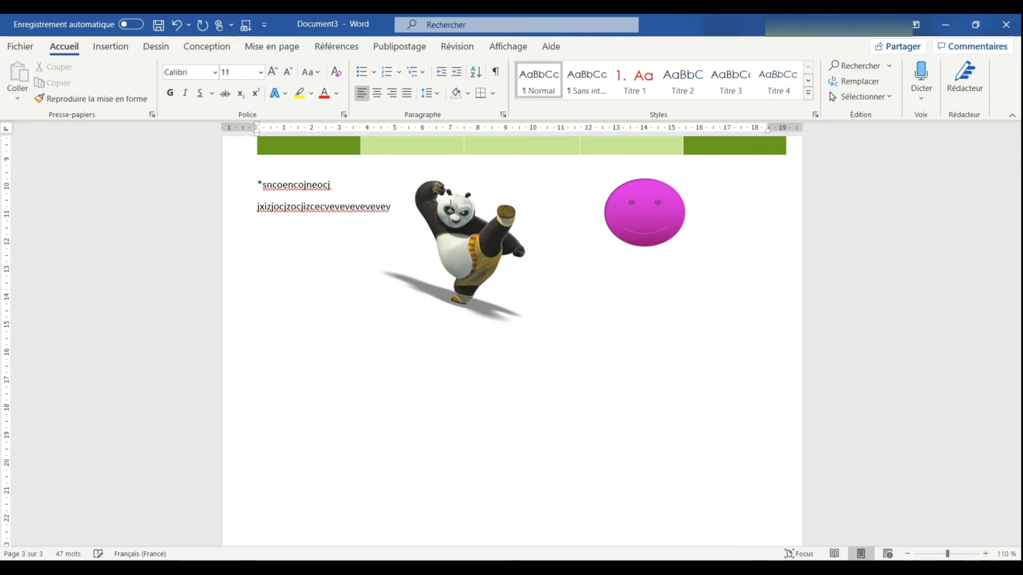
type("eveveveveeeeeeeeeeeeeee")
left_click(533, 276)
Step: Create a new blank document
scroll(533, 276, "down", 4)
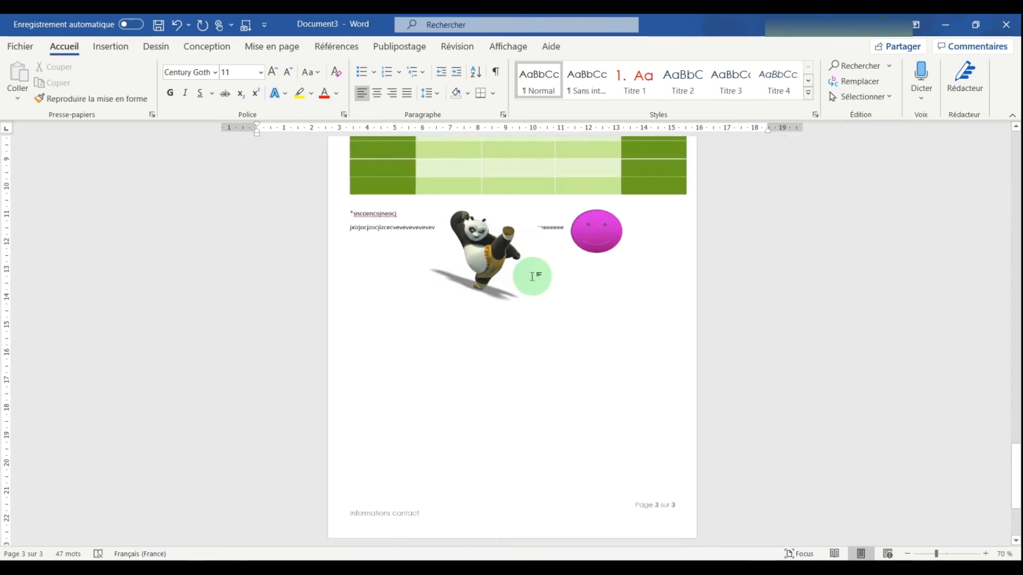
scroll(516, 326, "up", 3)
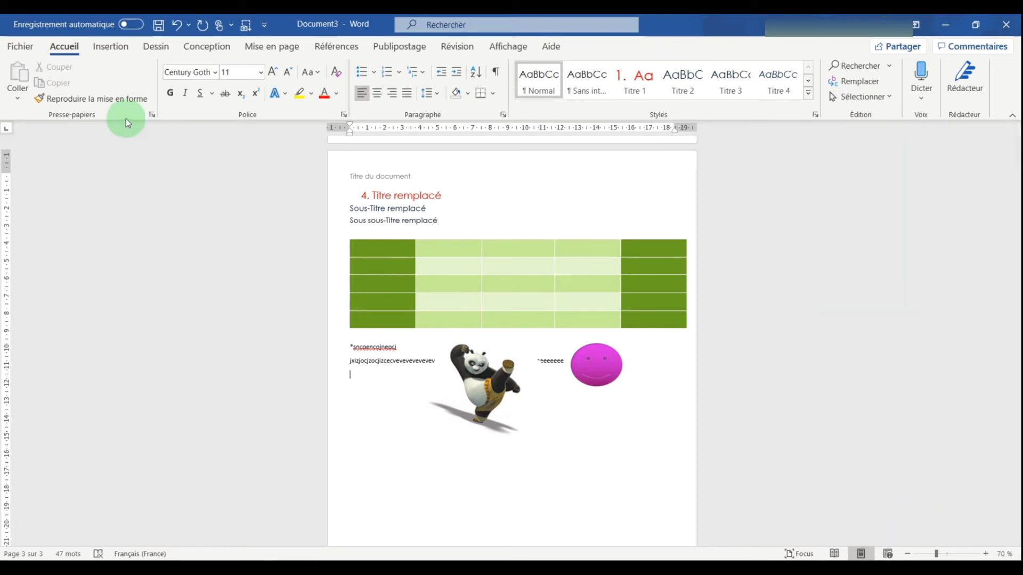
scroll(559, 240, "up", 10)
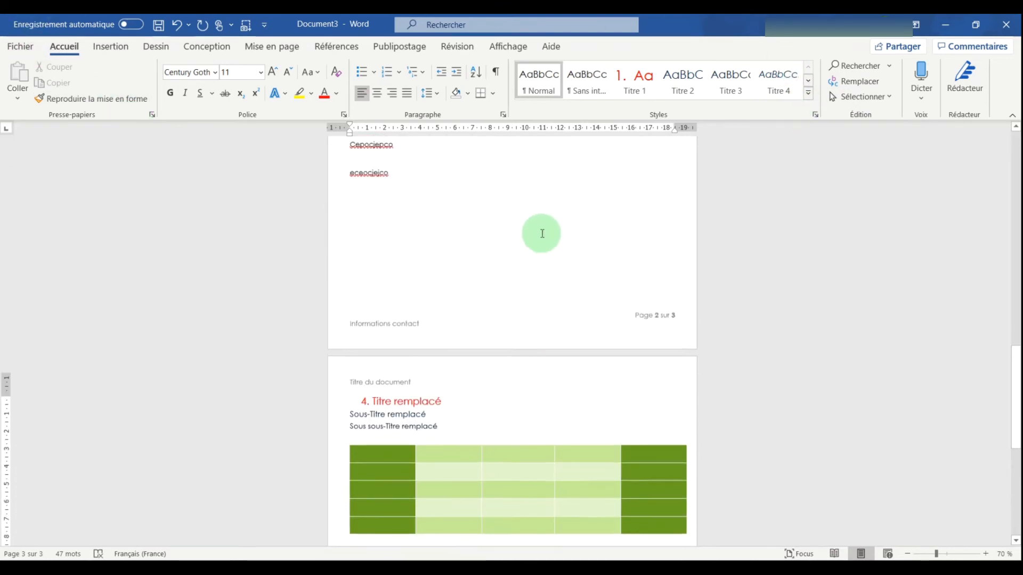
scroll(559, 254, "up", 10)
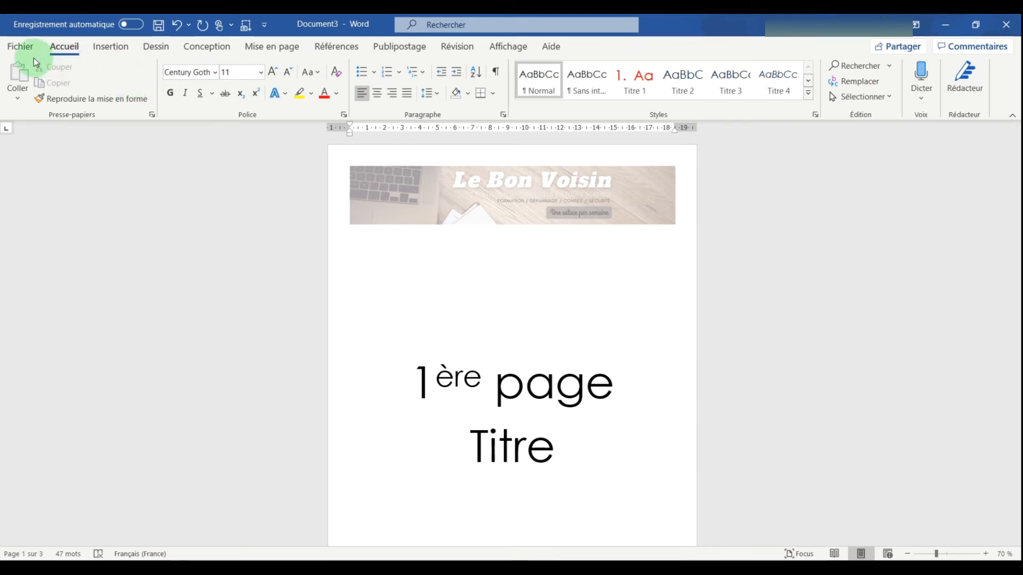
left_click(20, 48)
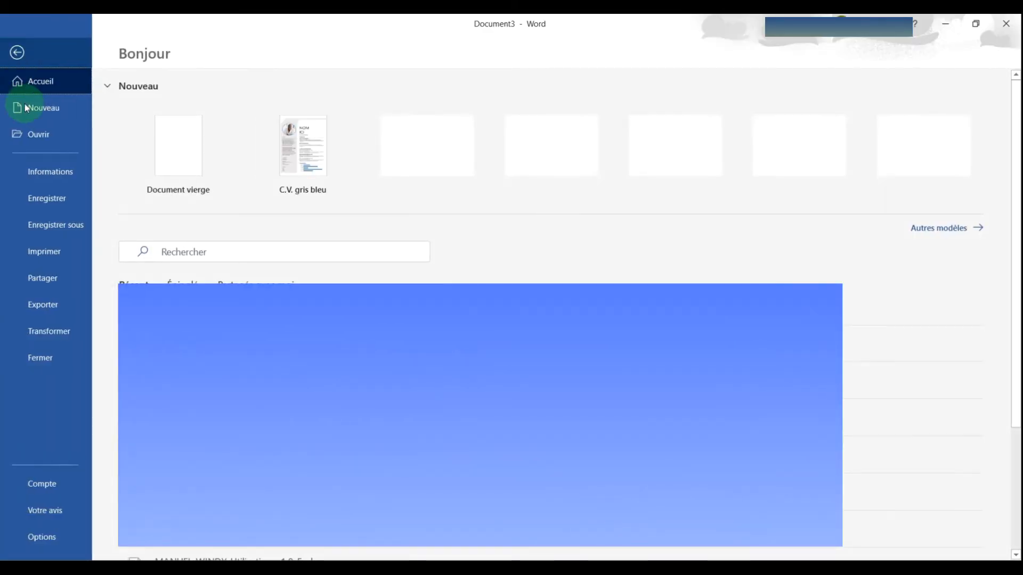
left_click(173, 150)
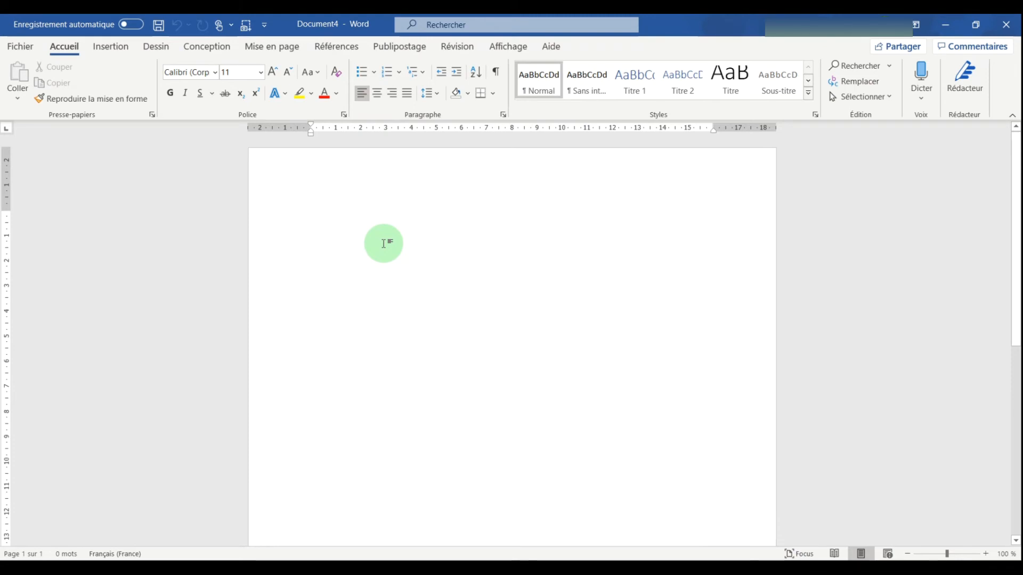
Step: Enter an address block on three lines: the person's title and surname, the street address, and the postcode with city
type("M. Du")
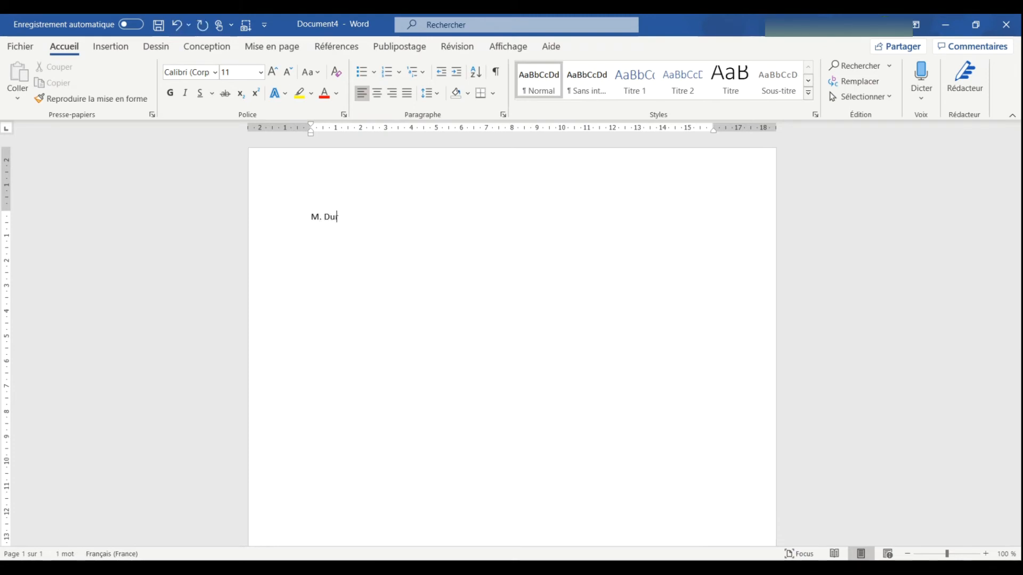
type("rand")
key("Return")
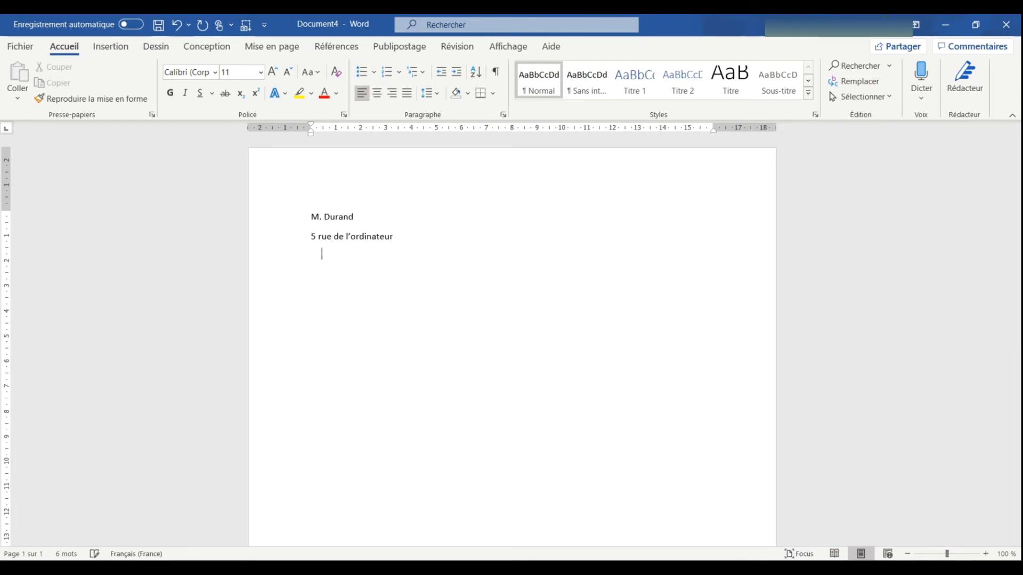
key("Return")
type("Paris")
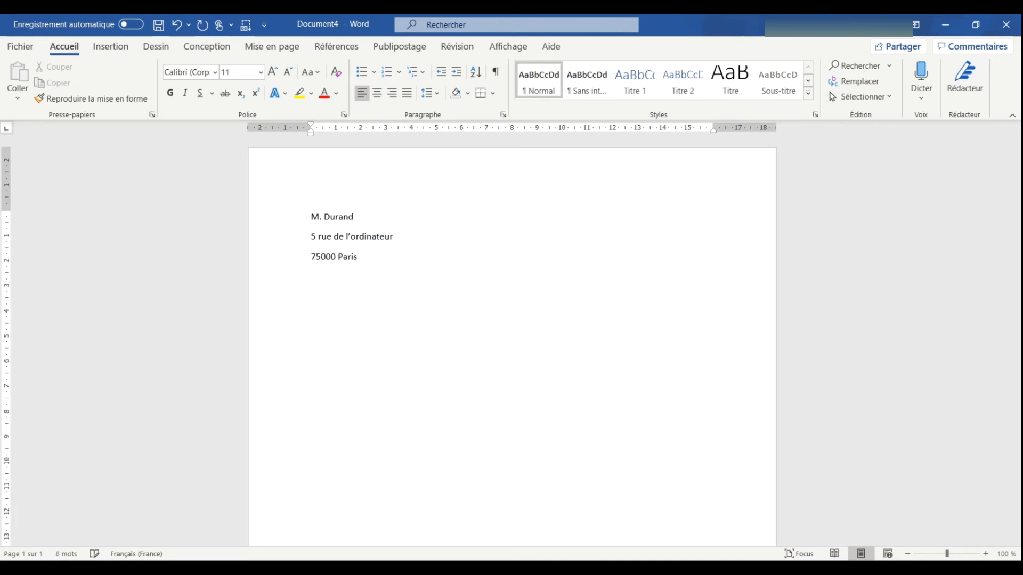
Step: Below the address block, add a centred line "A" and a right-aligned recipient line "Service des Impôts de la ville de Paris"
left_click(376, 93)
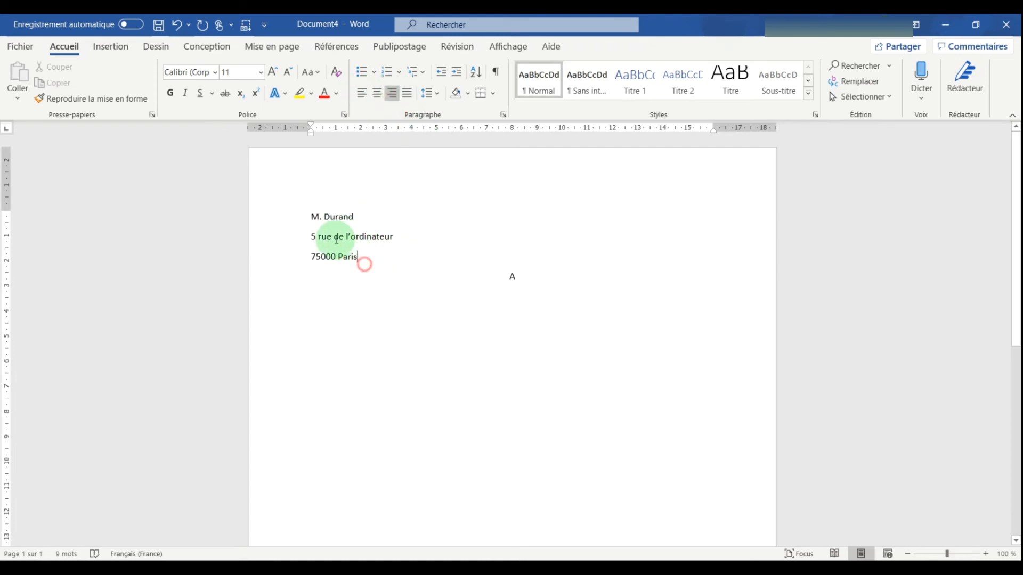
left_click_drag(363, 262, 297, 214)
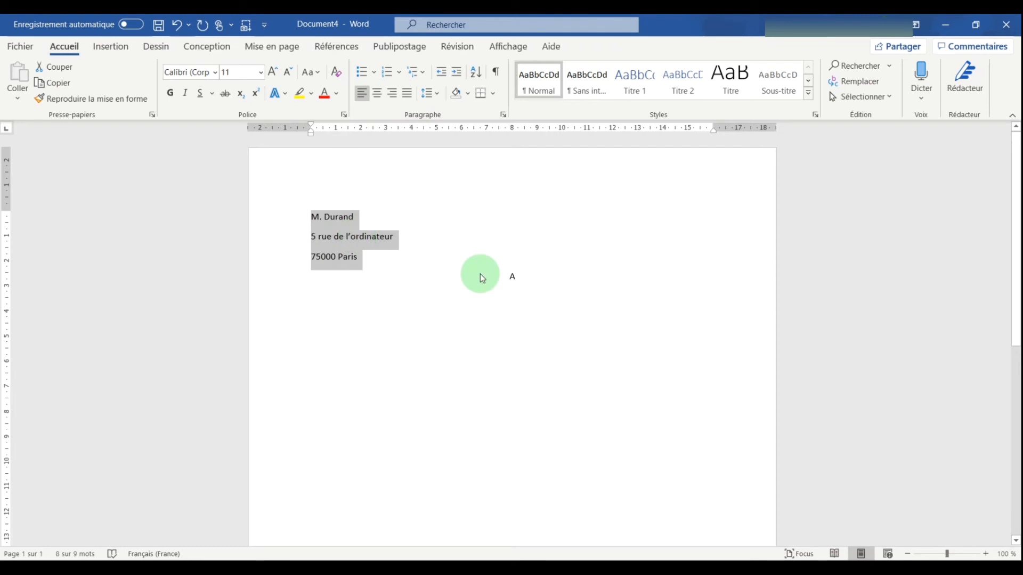
left_click(534, 279)
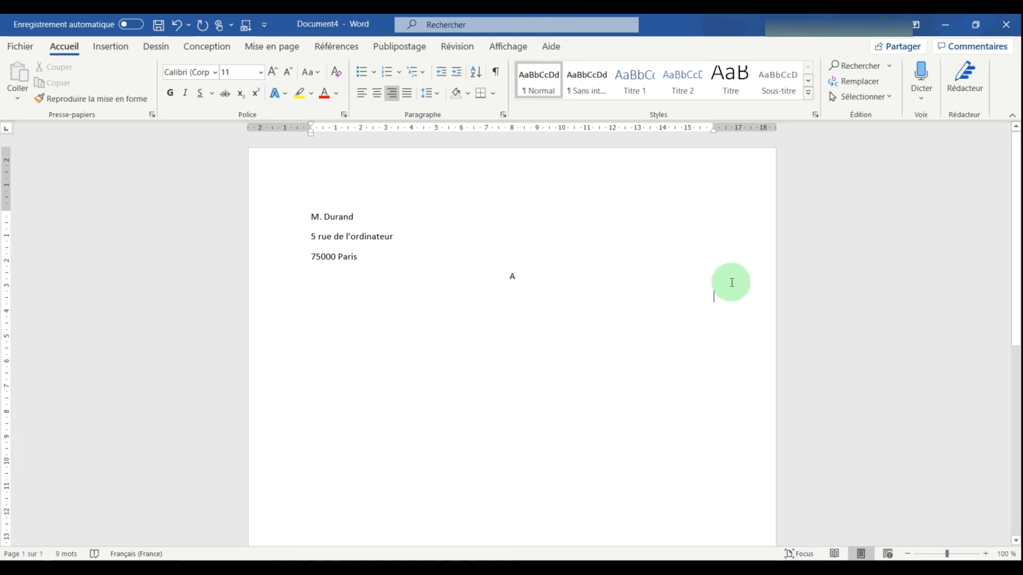
type("Service des Impo")
type("ts de la ville d")
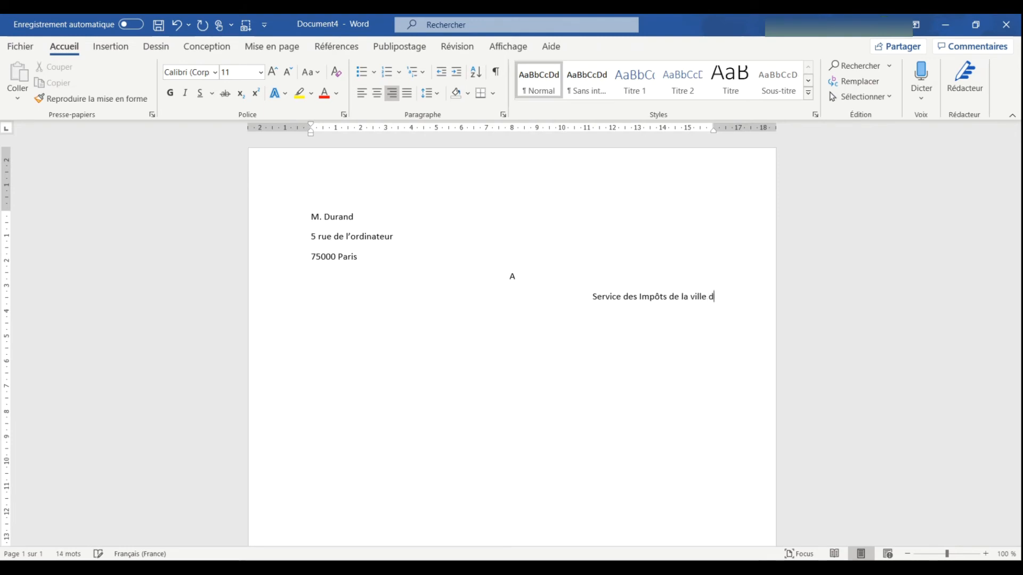
type("e Paris")
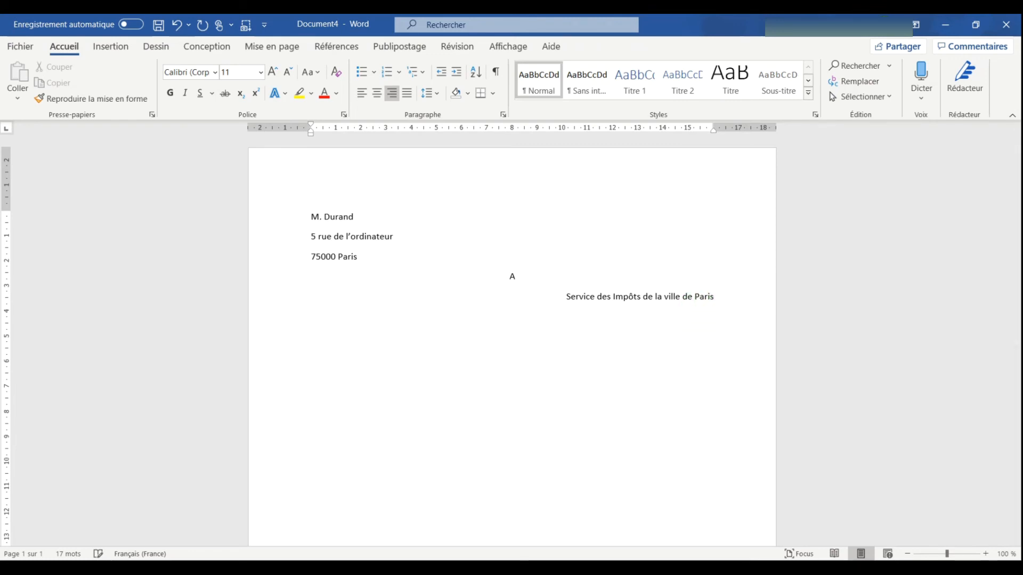
Step: Add a left-aligned "Objet :" line and, below it, the greeting "Bonjour," with the first-line indent set to about 1.25 cm
left_click(357, 95)
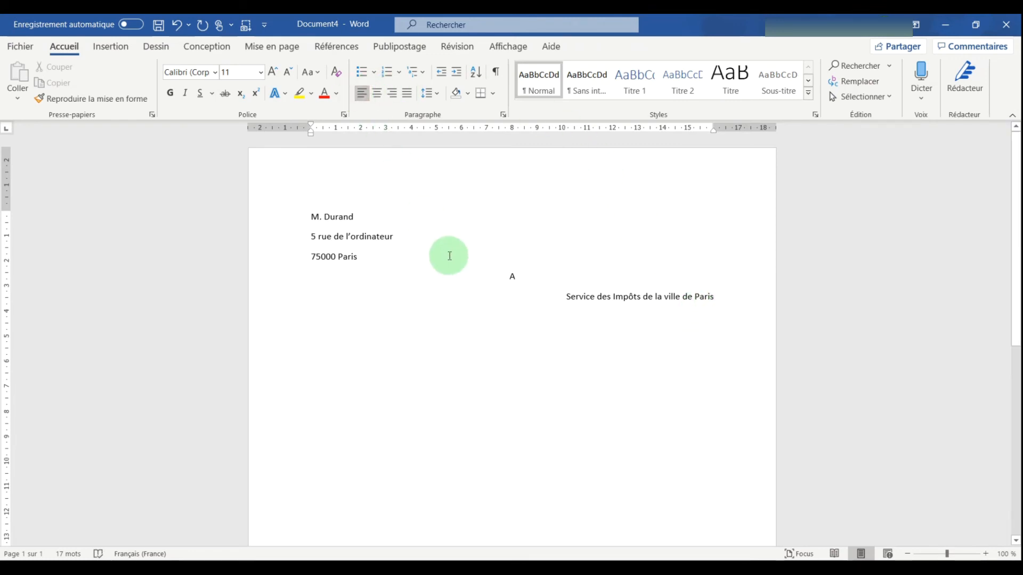
type("Objet :")
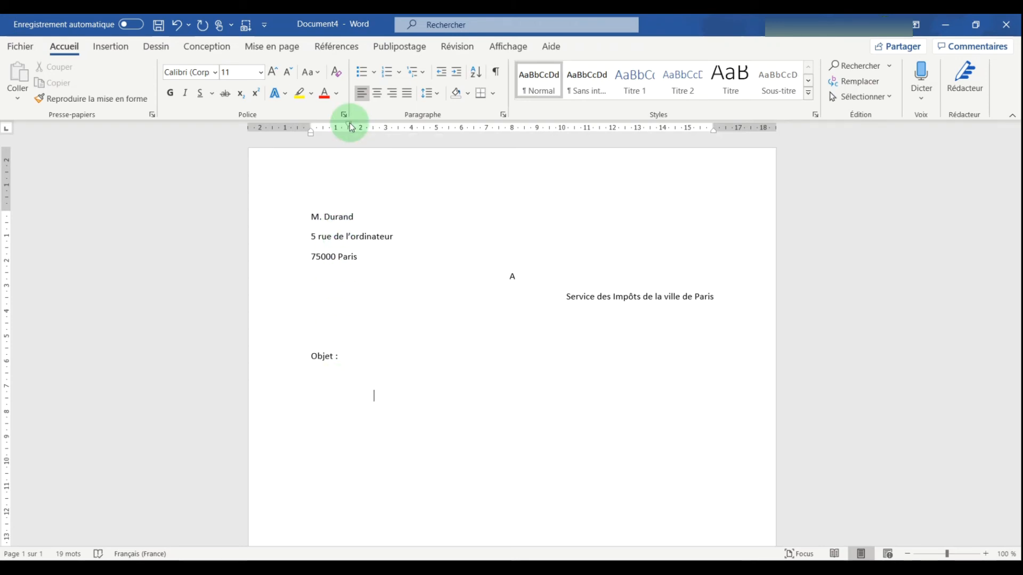
mouse_move(351, 126)
left_mouse_down()
mouse_move(336, 125)
mouse_move(363, 128)
mouse_move(313, 126)
mouse_move(342, 126)
left_mouse_up()
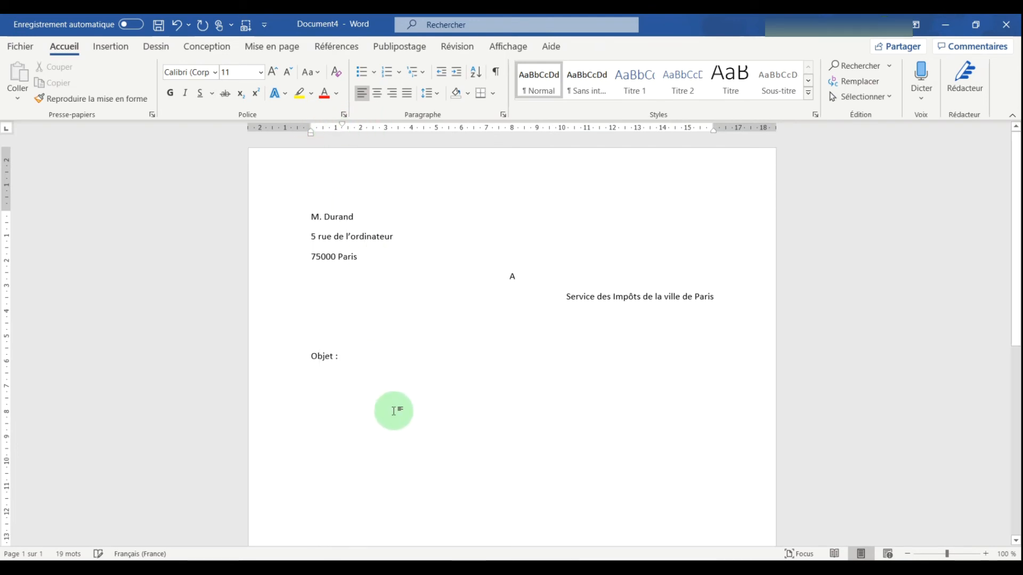
type("onjour,")
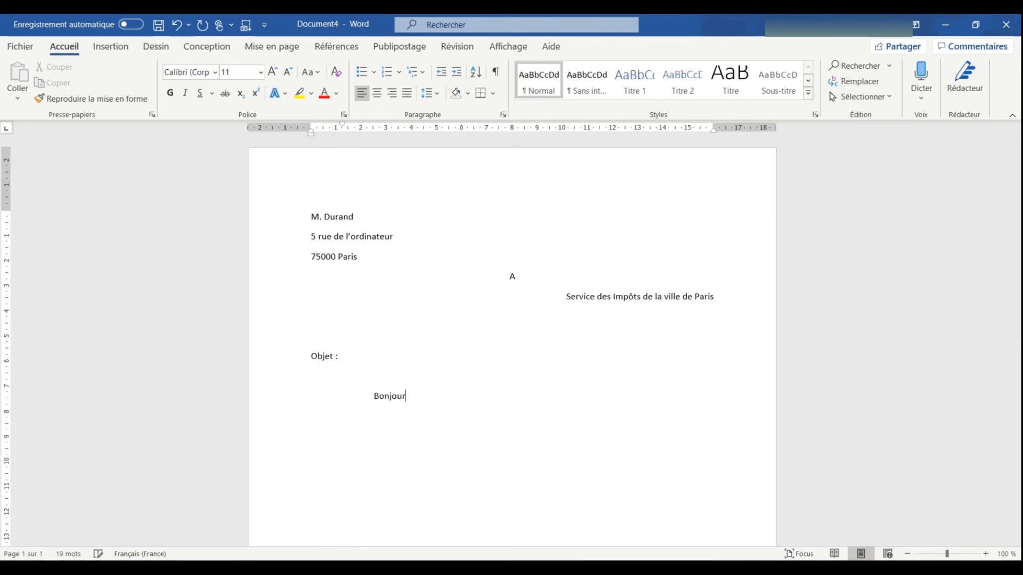
Step: Leave several blank lines for the letter body and enter the closing "Cordialement."
scroll(475, 430, "down", 4)
left_click(472, 428)
key("Return")
key("Return")
left_click(473, 428)
key("Return")
type("Cordiale")
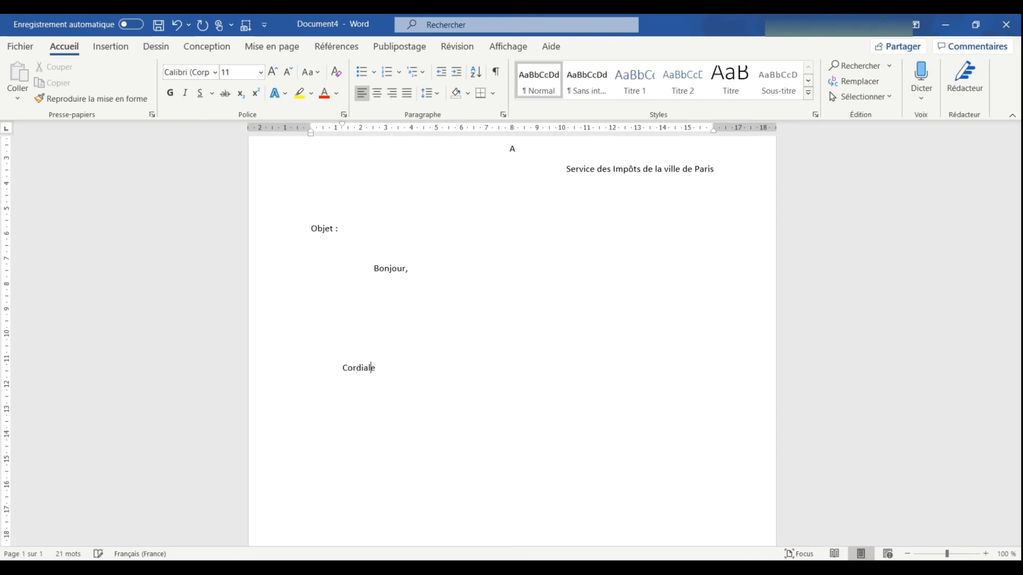
type("ment.")
Step: Add a right-aligned signature with the sender's title and surname below the closing
left_click(473, 427)
key("Return")
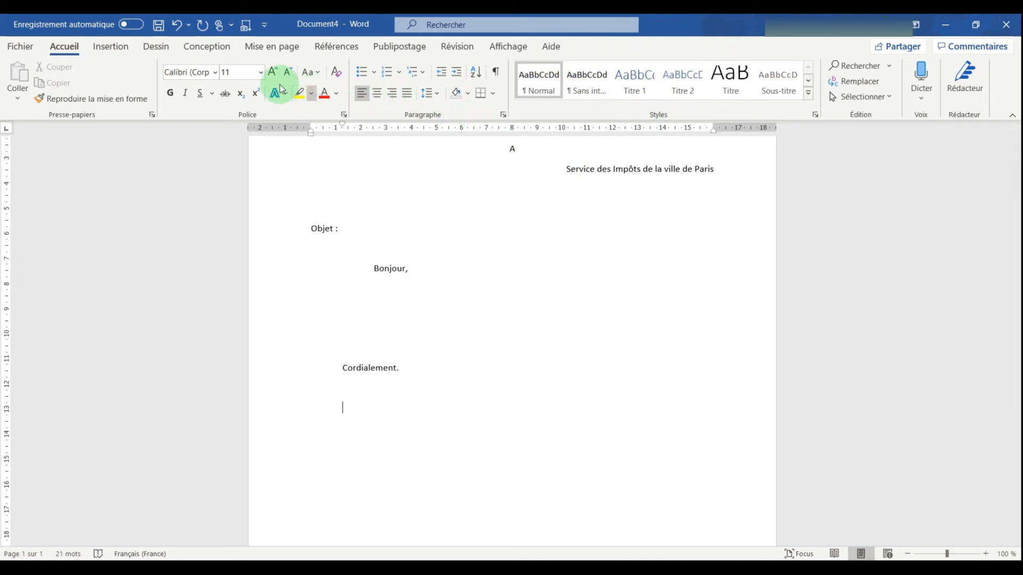
left_click(392, 95)
type("M. Durand")
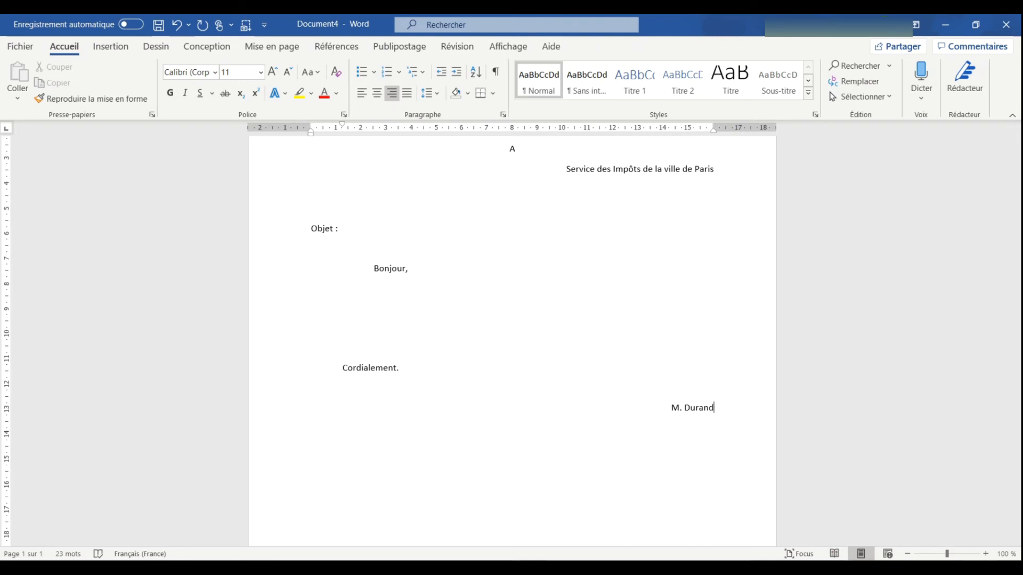
Step: Preview the letter in the print view and return to the document without printing
scroll(507, 375, "down", 2)
left_click(19, 46)
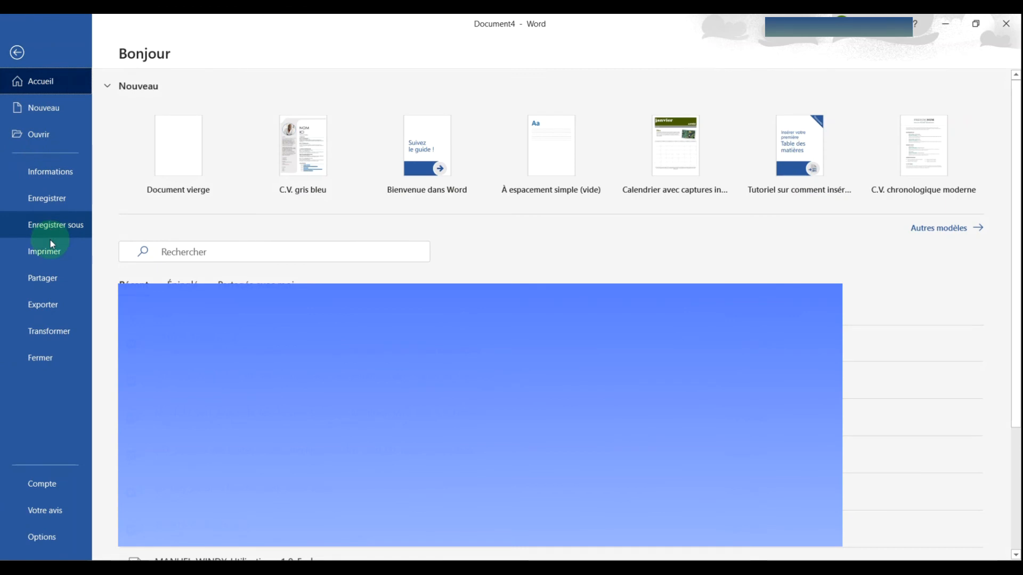
left_click(52, 248)
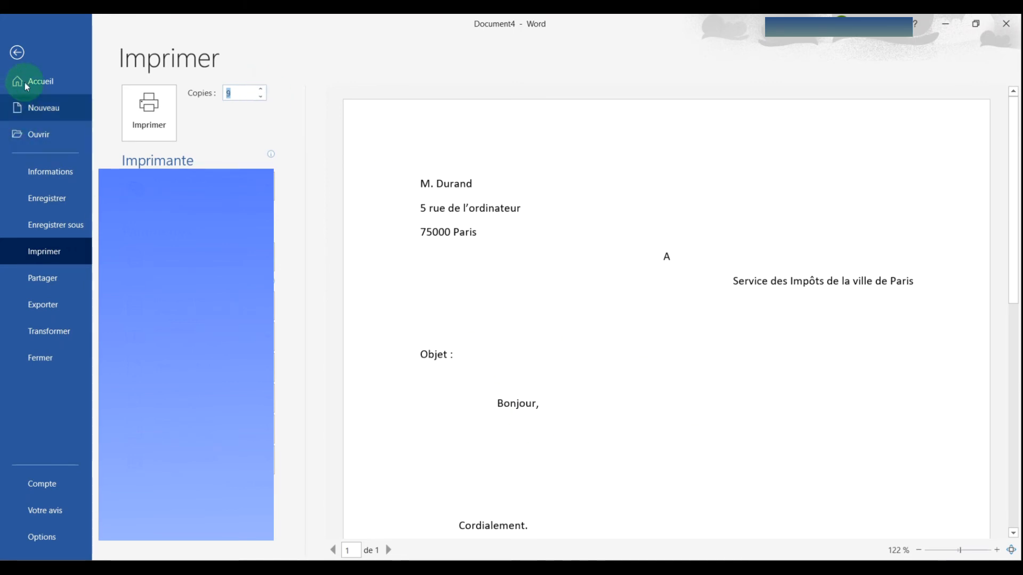
left_click(28, 61)
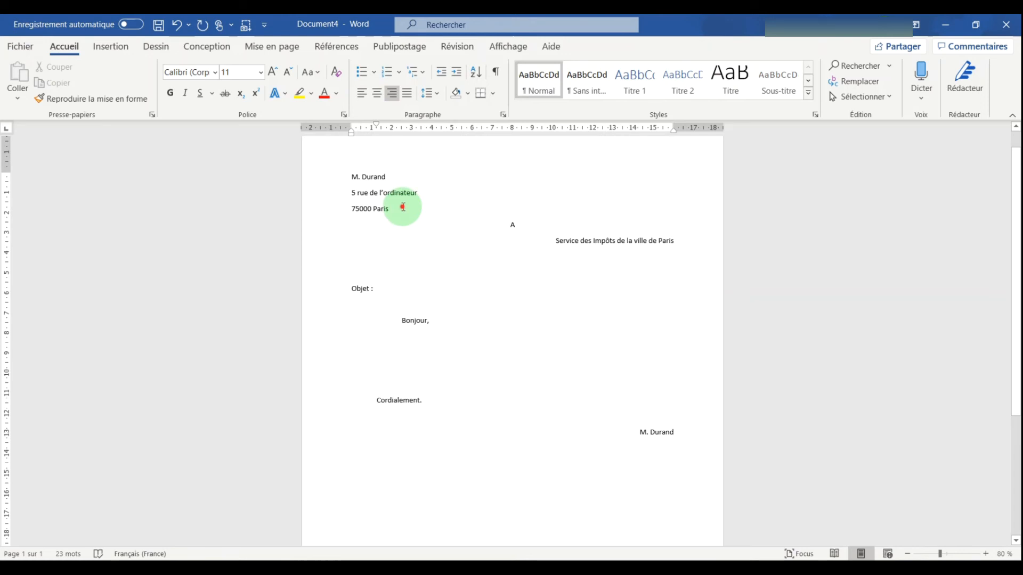
Step: Review the letter's layout: the sender's address, recipient, subject line, body area and signature
left_click_drag(403, 208, 332, 176)
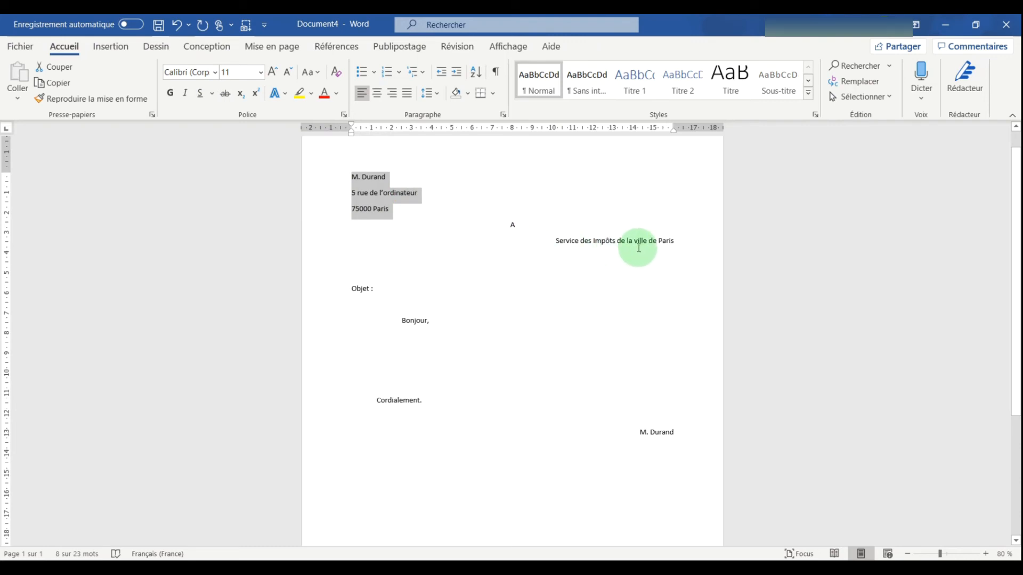
left_click(359, 289)
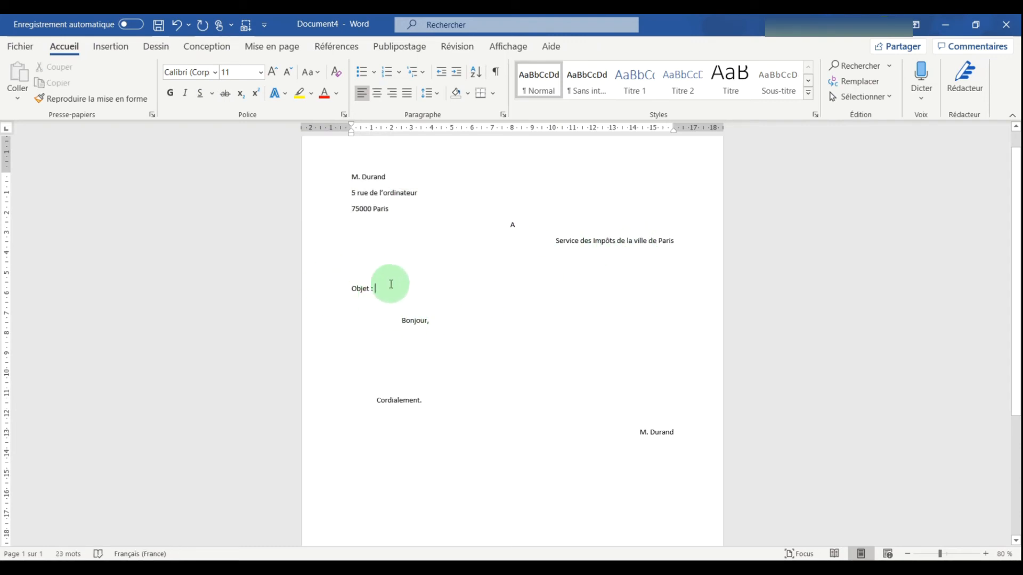
left_click_drag(400, 321, 445, 404)
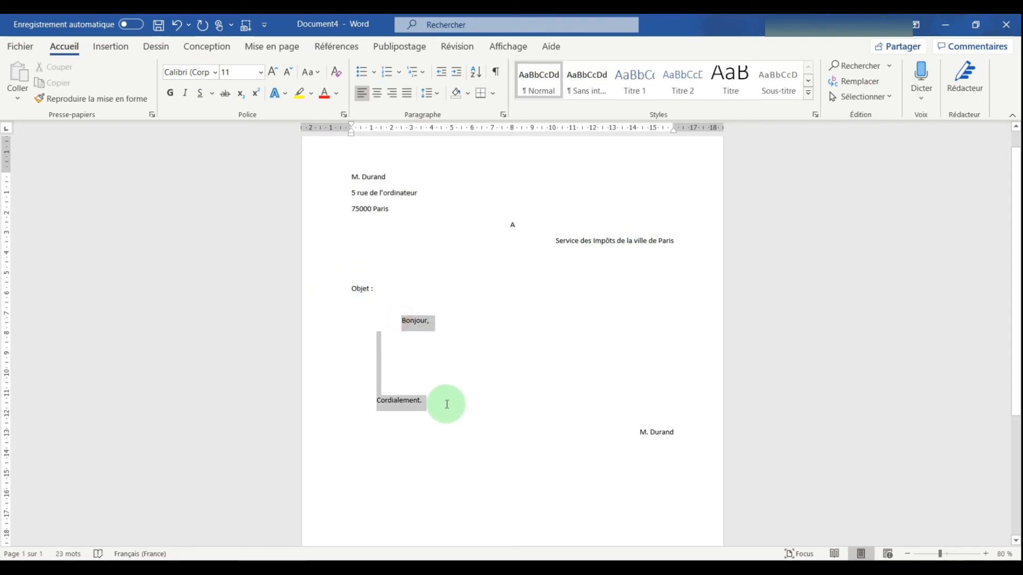
left_click(659, 431)
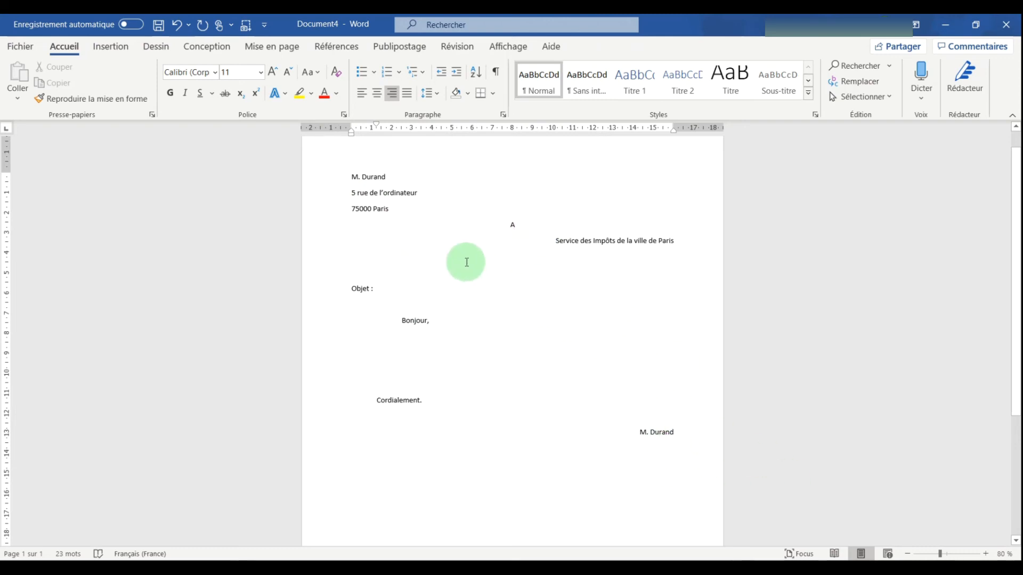
scroll(457, 291, "up", 1)
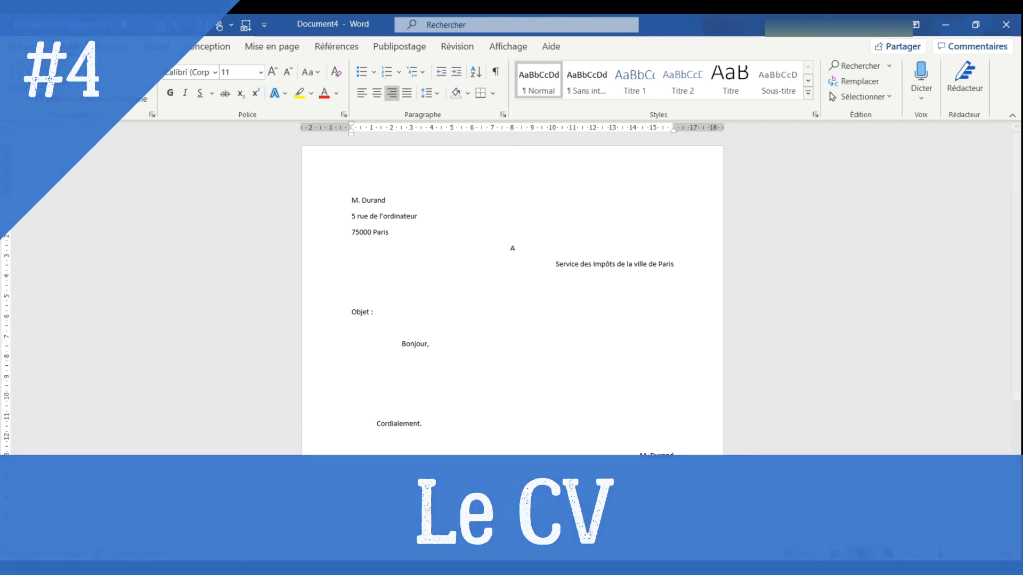
Step: Create a new document from the "C.V. gris bleu" template
left_click(26, 48)
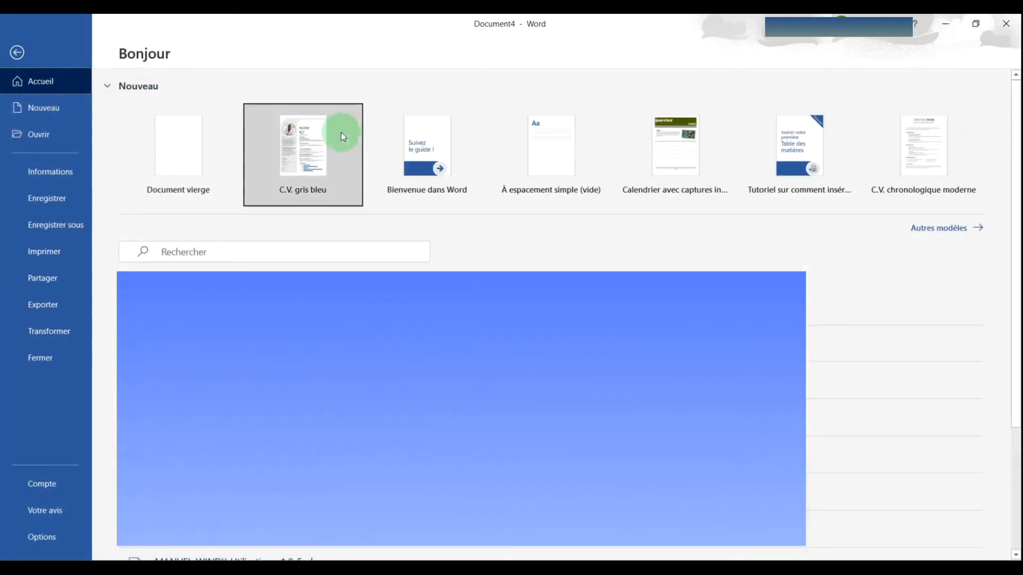
left_click(315, 150)
left_click(590, 330)
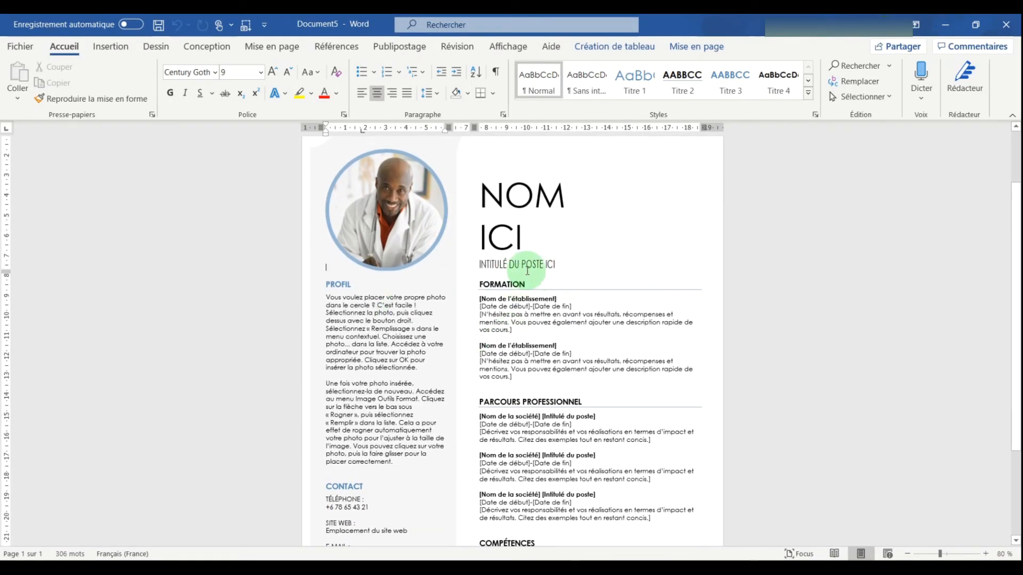
Step: Examine the CV template's photo, name placeholder, profile, contact, hobbies, education, work experience and skills sections
scroll(528, 270, "down", 3)
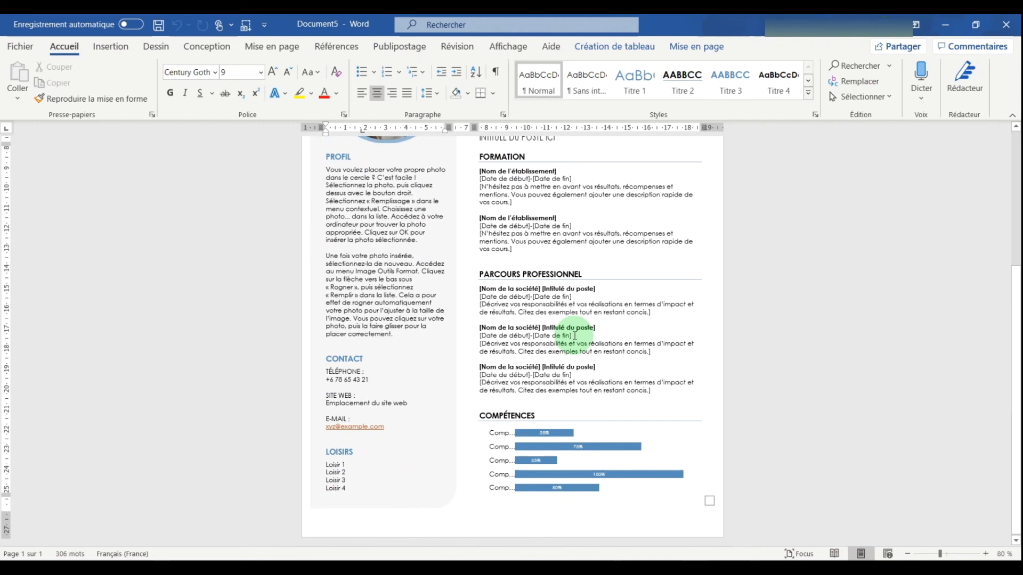
scroll(575, 335, "up", 3)
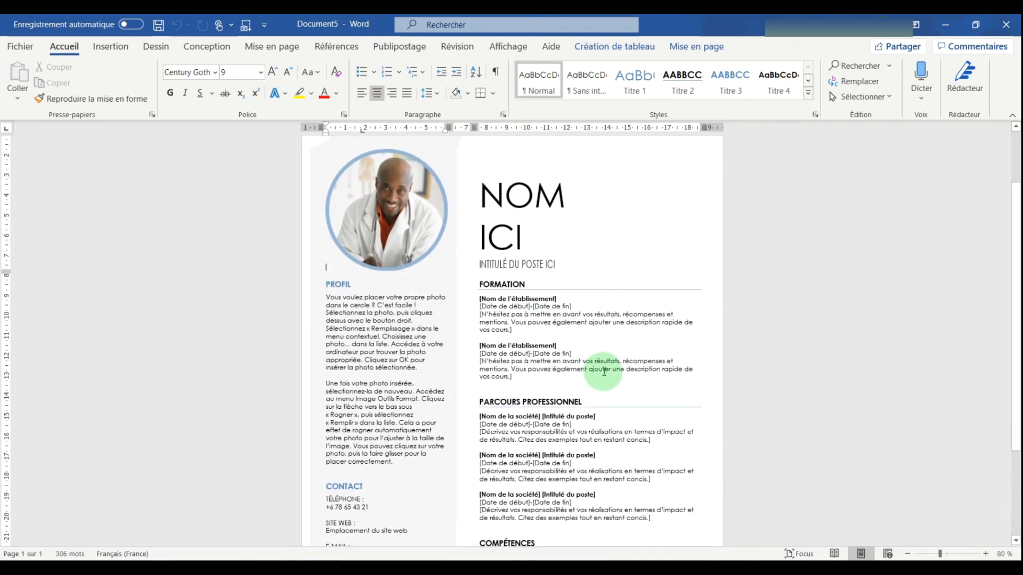
scroll(601, 369, "up", 2)
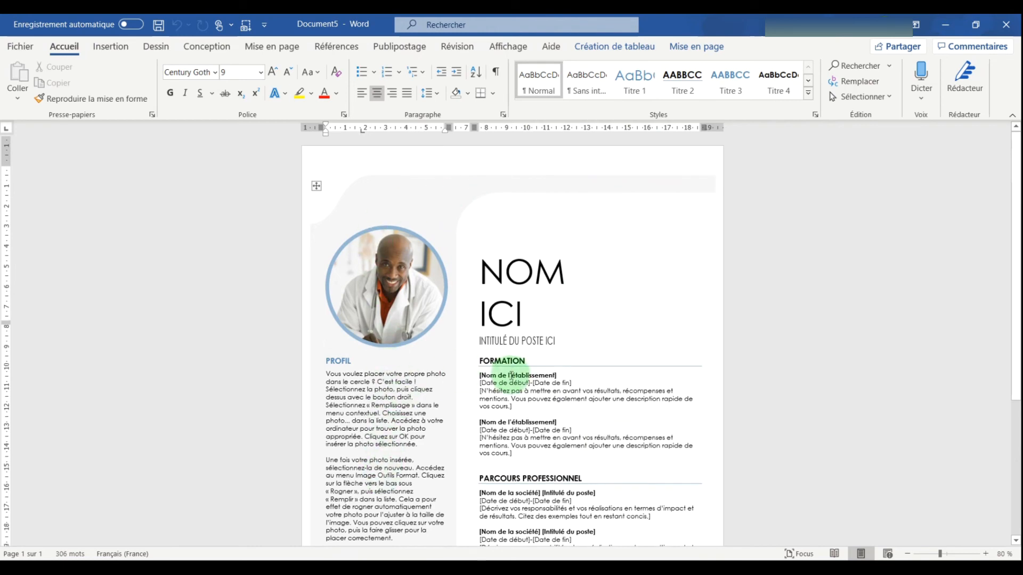
scroll(383, 353, "down", 2)
scroll(383, 354, "down", 2)
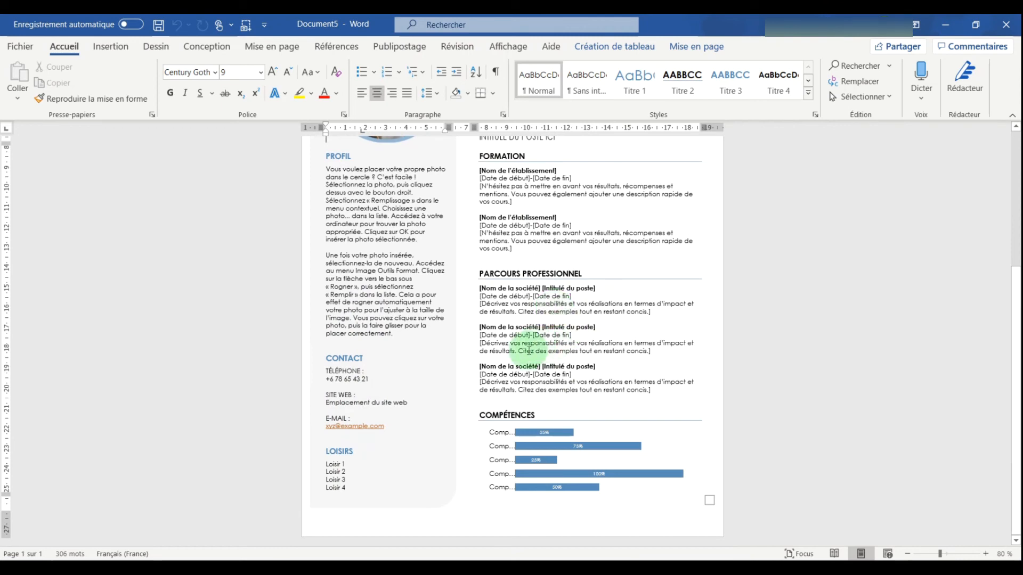
scroll(557, 337, "up", 1)
scroll(559, 335, "up", 2)
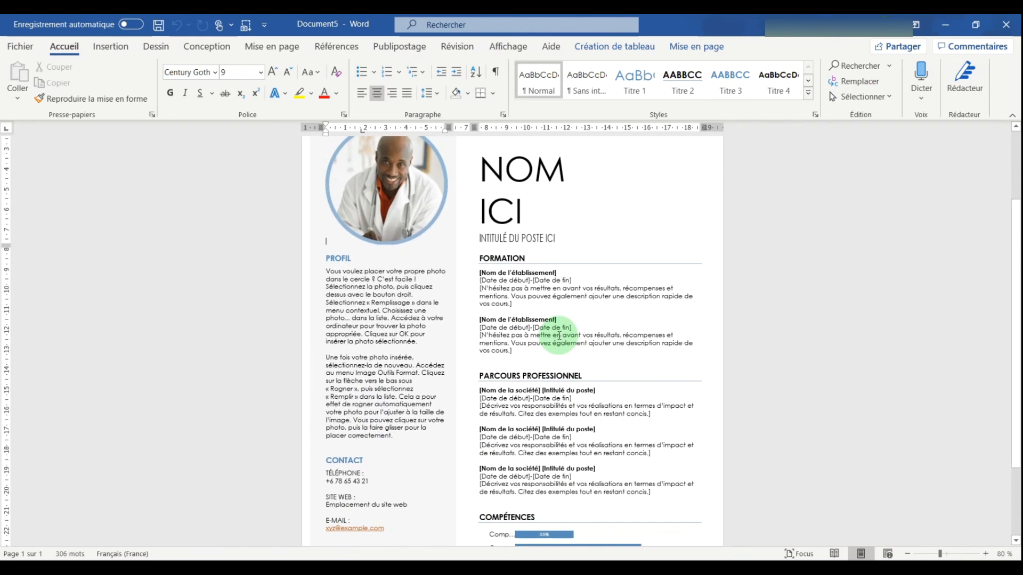
left_click(516, 270)
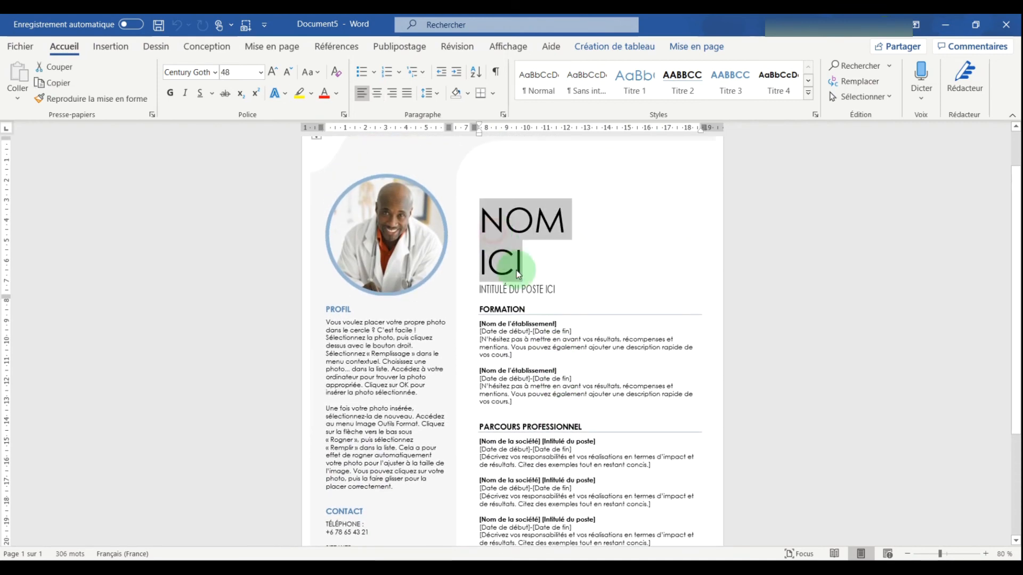
Step: Replace the first school name placeholder under FORMATION with "Lycée des deux arbres"
left_click(527, 326)
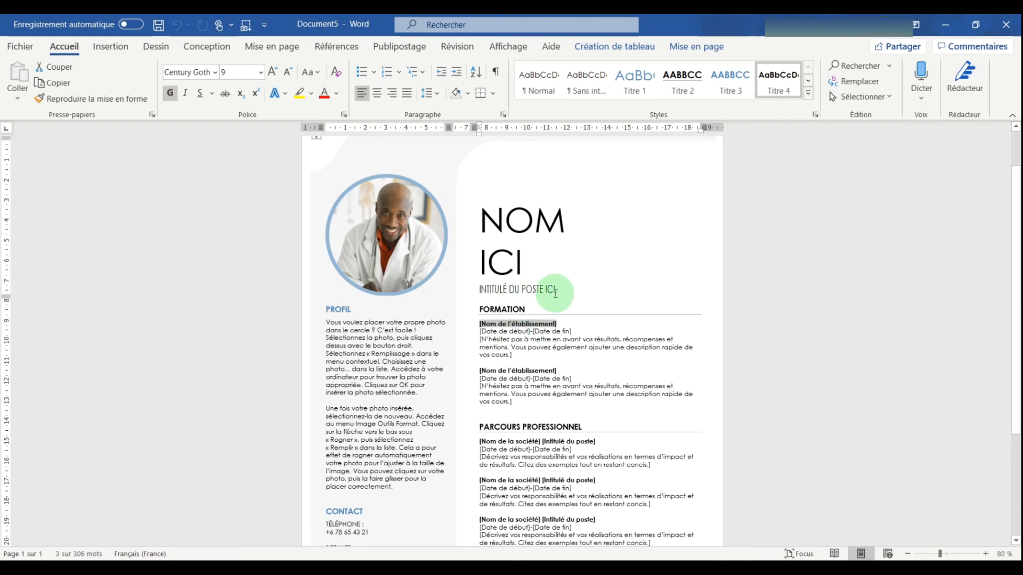
scroll(554, 293, "down", 2)
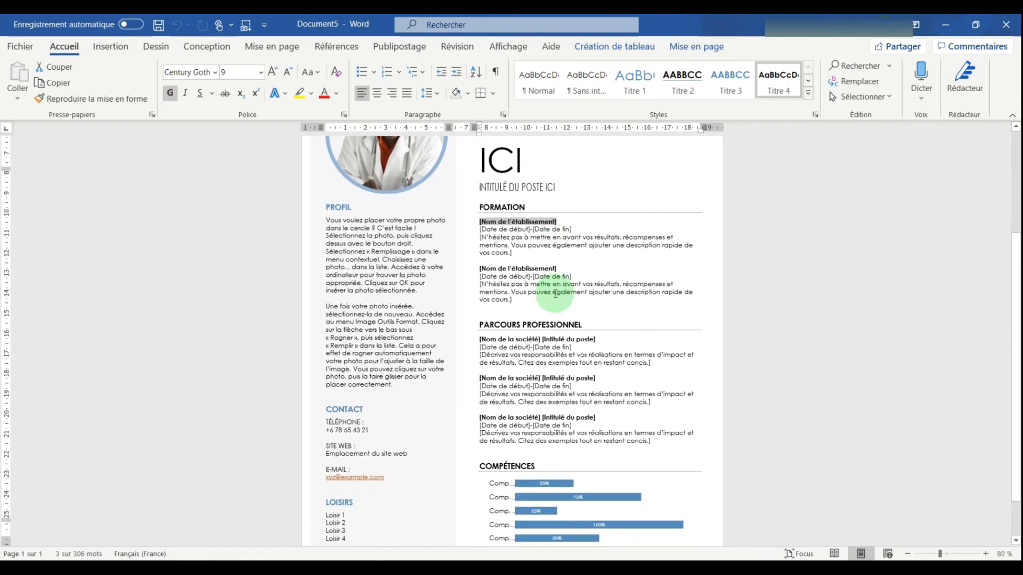
scroll(557, 293, "down", 1)
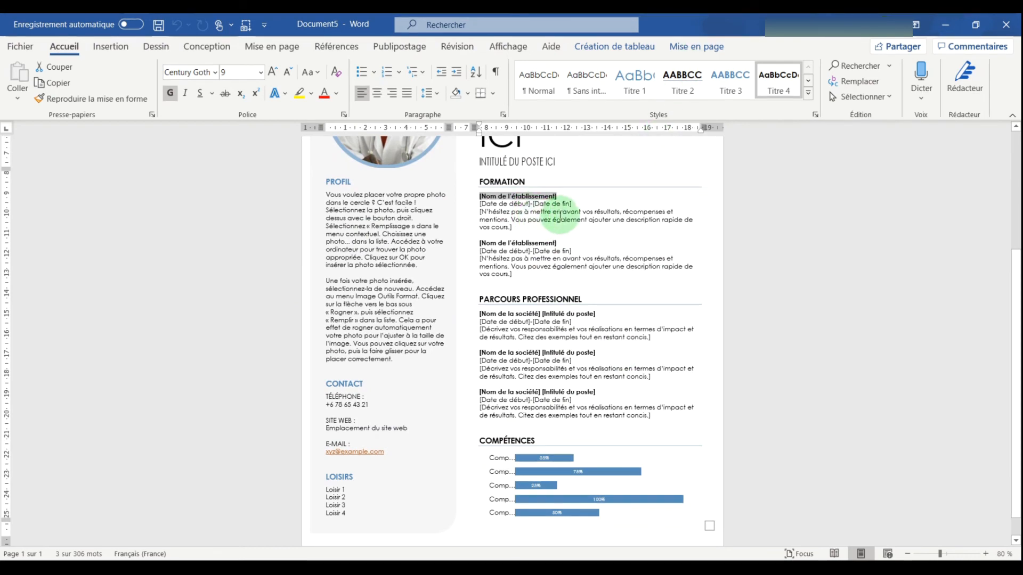
type("Lycée des deux arbres")
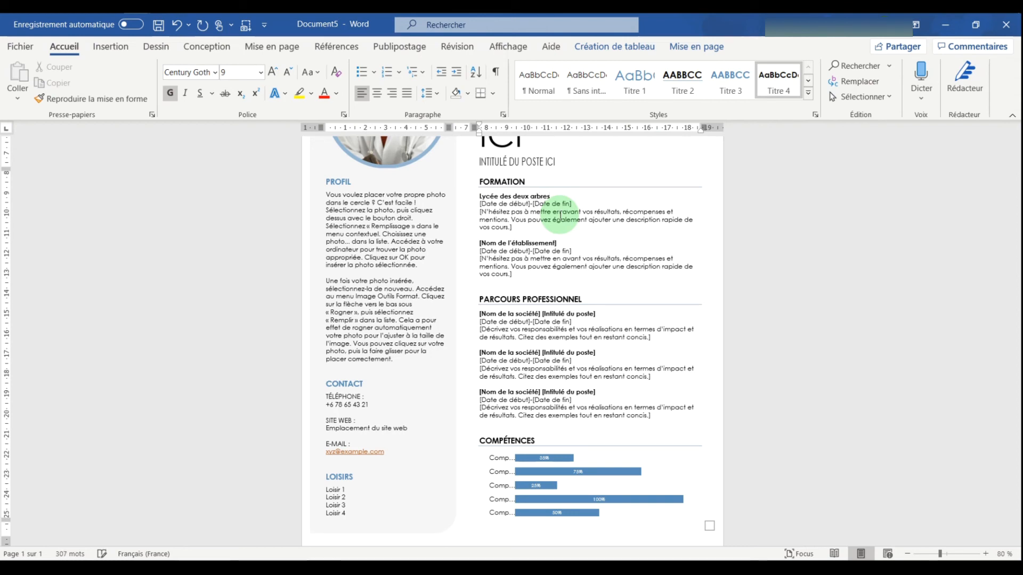
Step: Change the font of the first school name under FORMATION to Browallia New and slightly increase its size
double_click(539, 196)
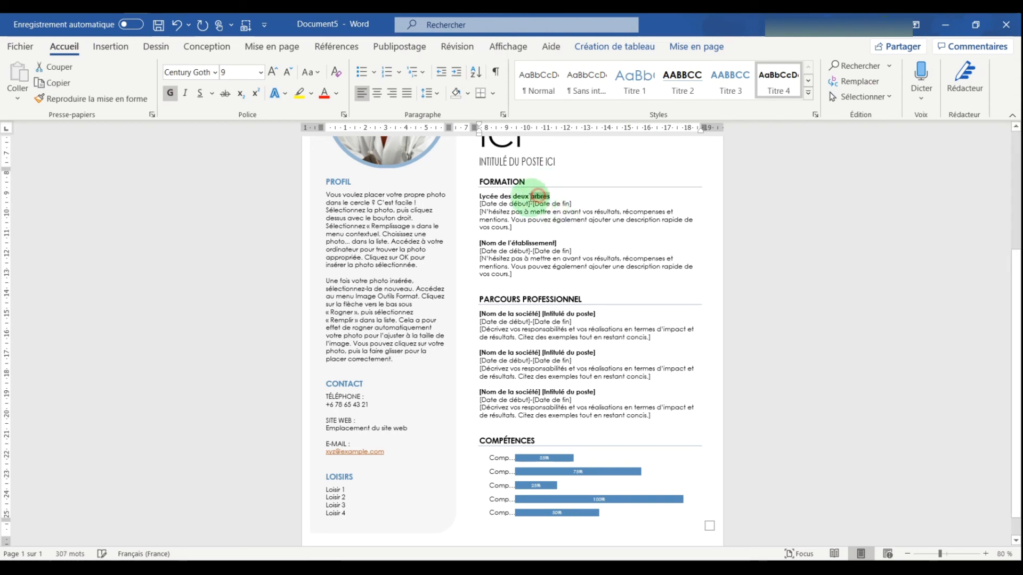
triple_click(532, 196)
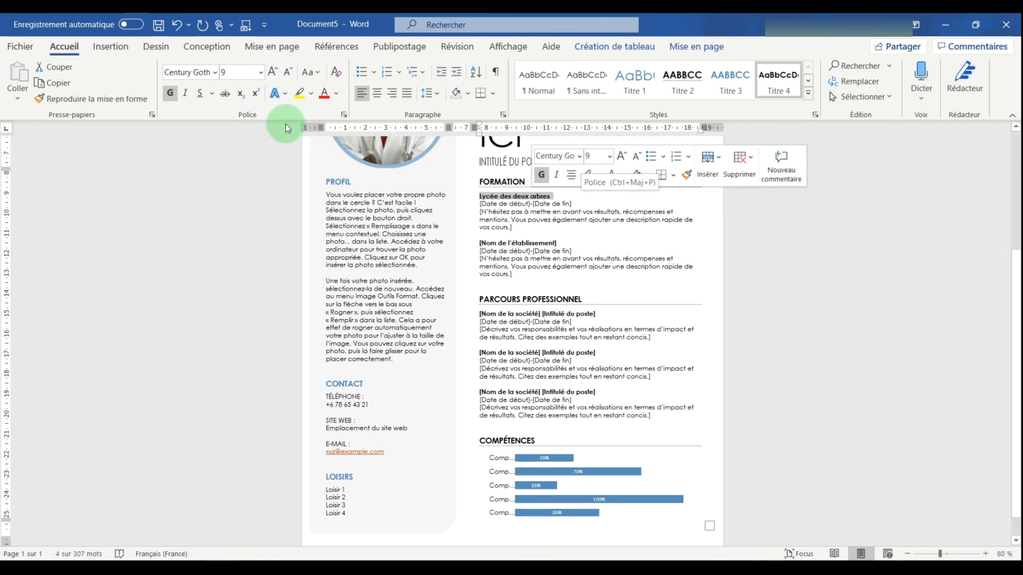
left_click(215, 72)
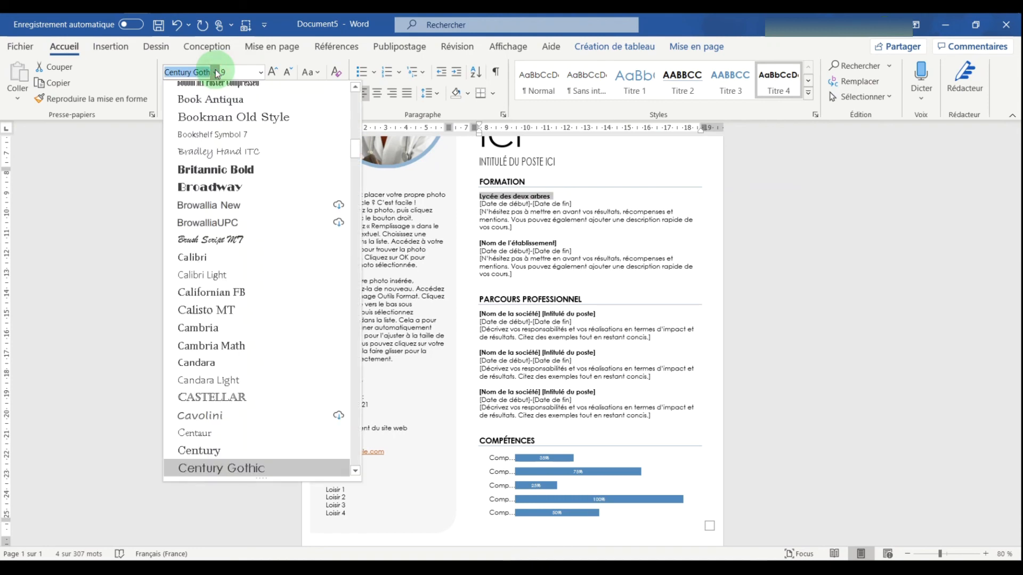
left_click(232, 207)
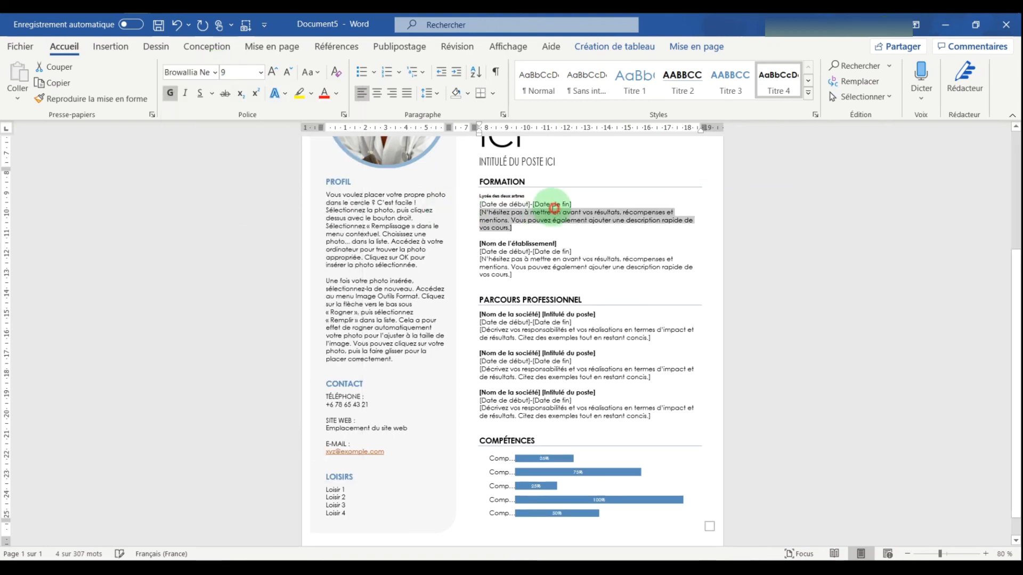
left_click(582, 158)
left_click(582, 159)
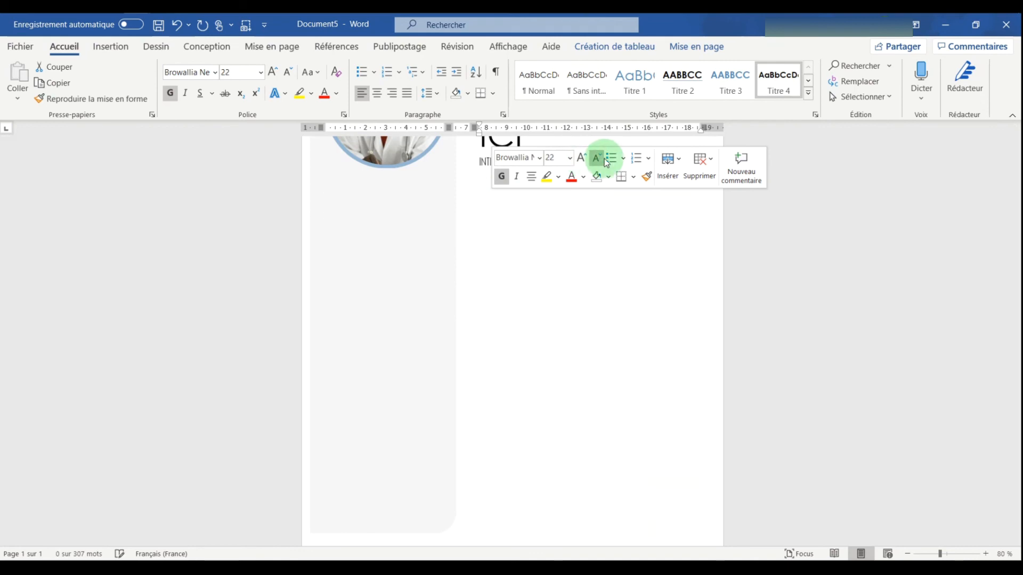
left_click(514, 235)
scroll(498, 241, "down", 1)
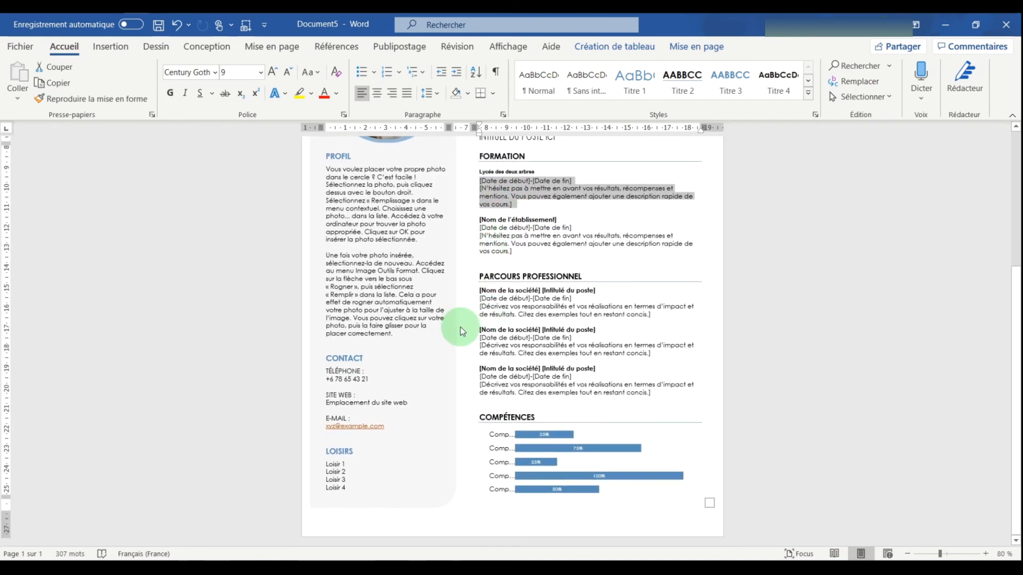
Step: Delete the circular profile photo from the CV
scroll(400, 319, "up", 4)
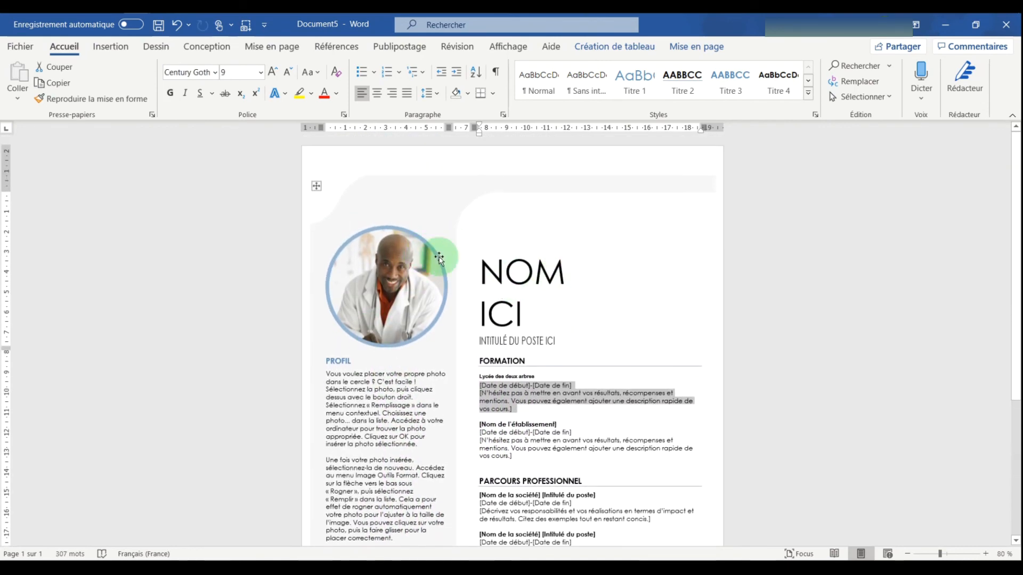
left_click(368, 281)
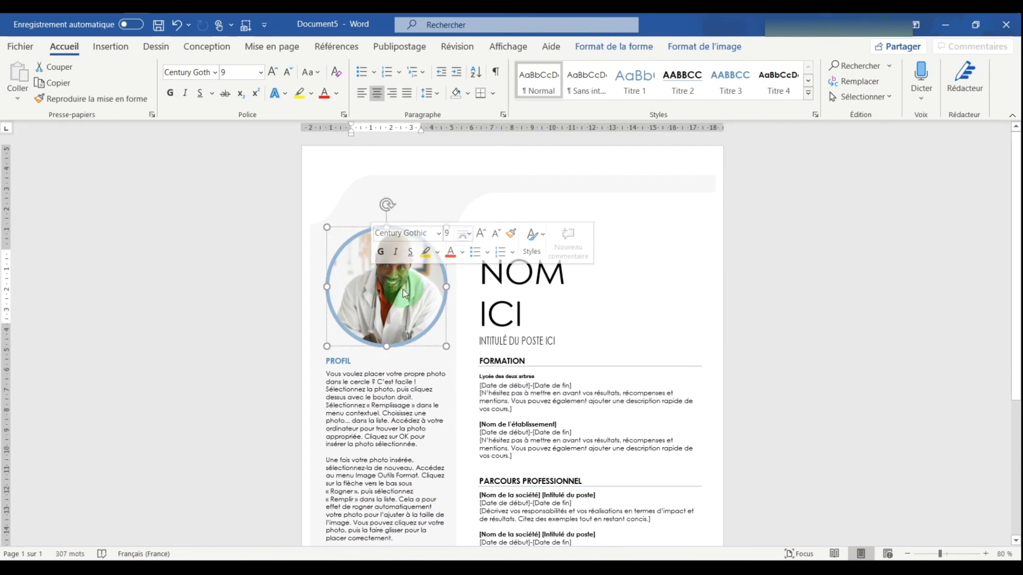
key("Delete")
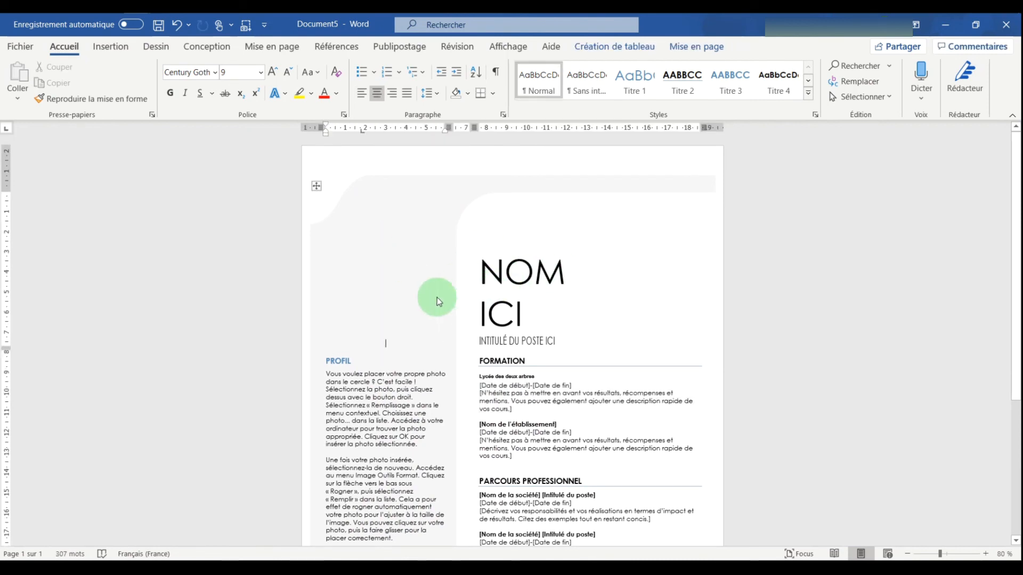
scroll(489, 298, "down", 4)
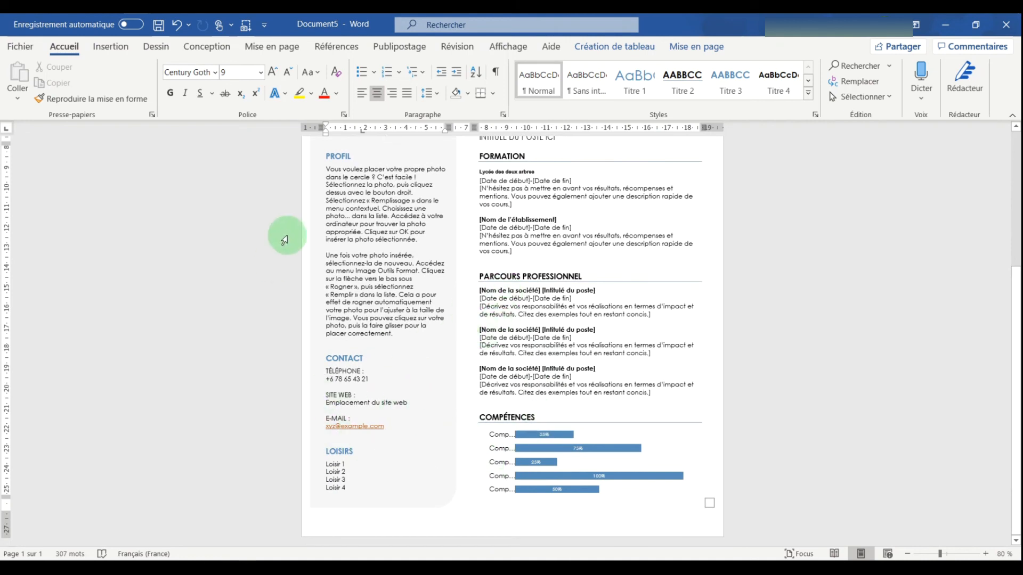
scroll(549, 285, "up", 5)
scroll(556, 286, "up", 1)
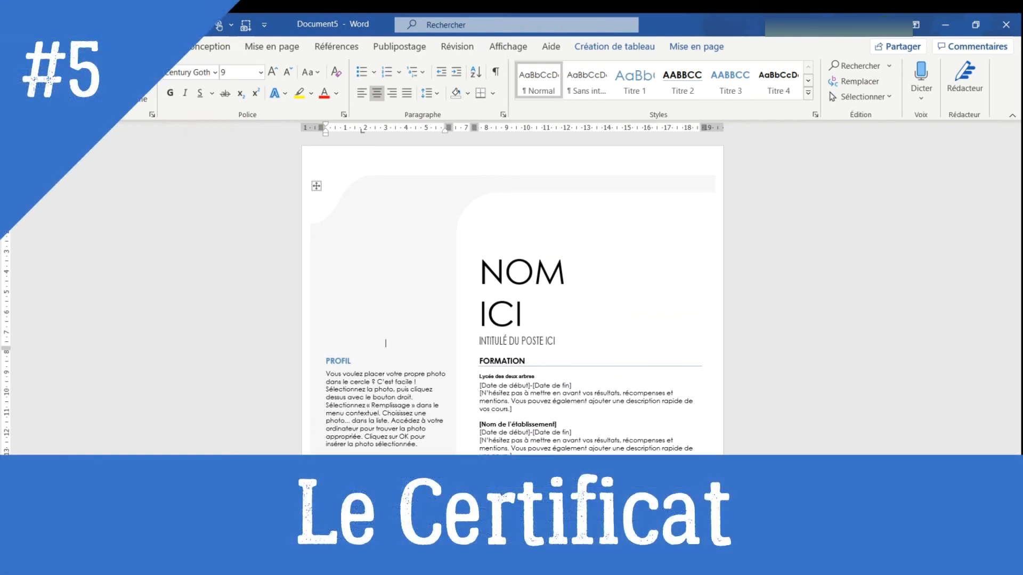
Step: Create a blank document and set its page orientation to landscape
left_click(18, 46)
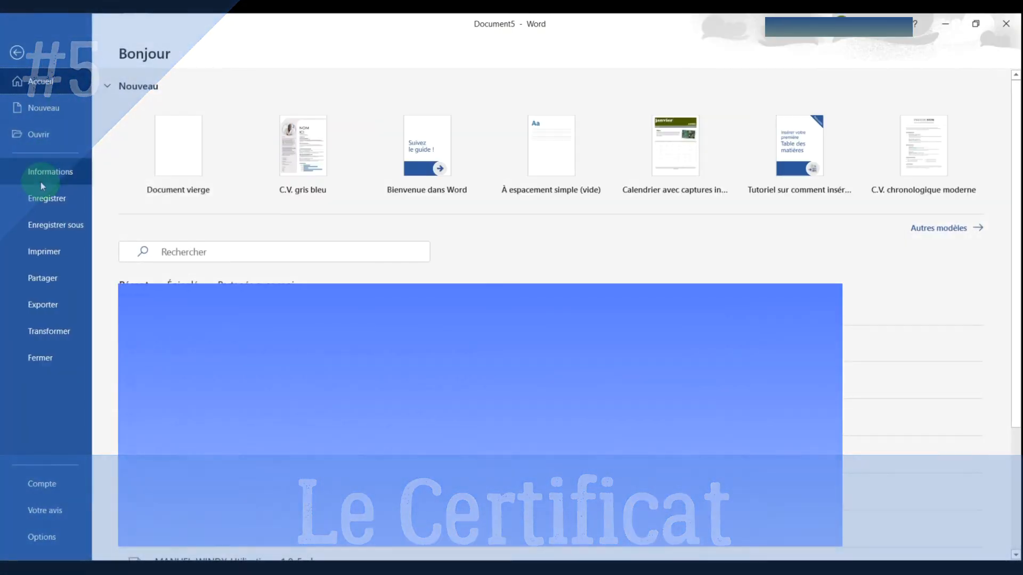
left_click(180, 145)
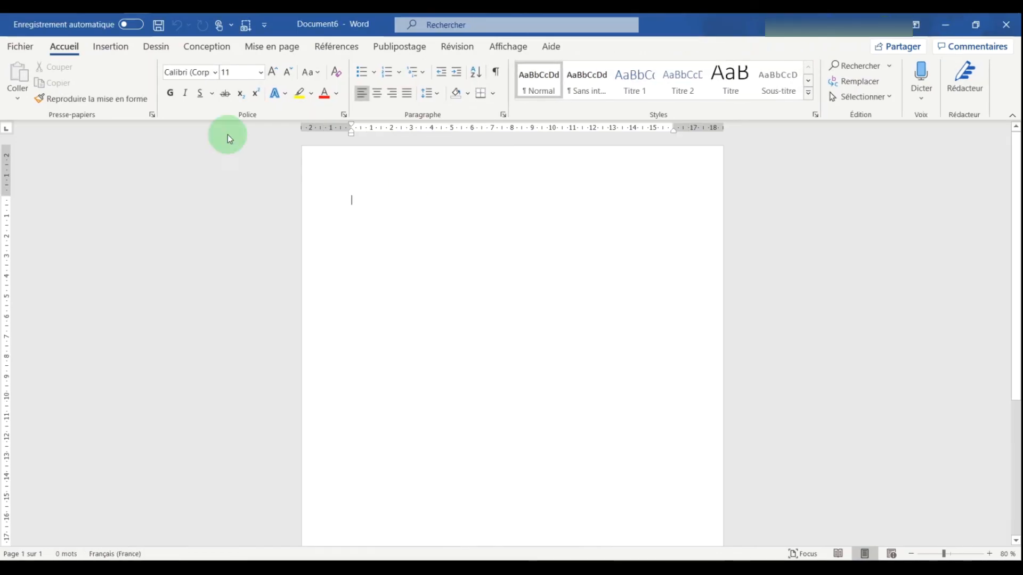
left_click(117, 49)
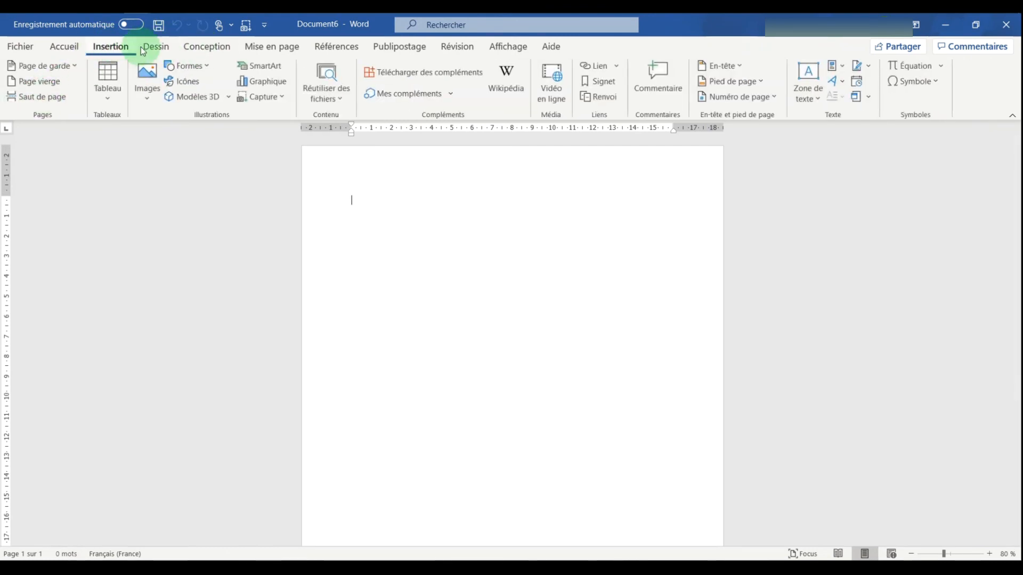
left_click(272, 47)
left_click(66, 95)
left_click(70, 153)
scroll(531, 214, "down", 2)
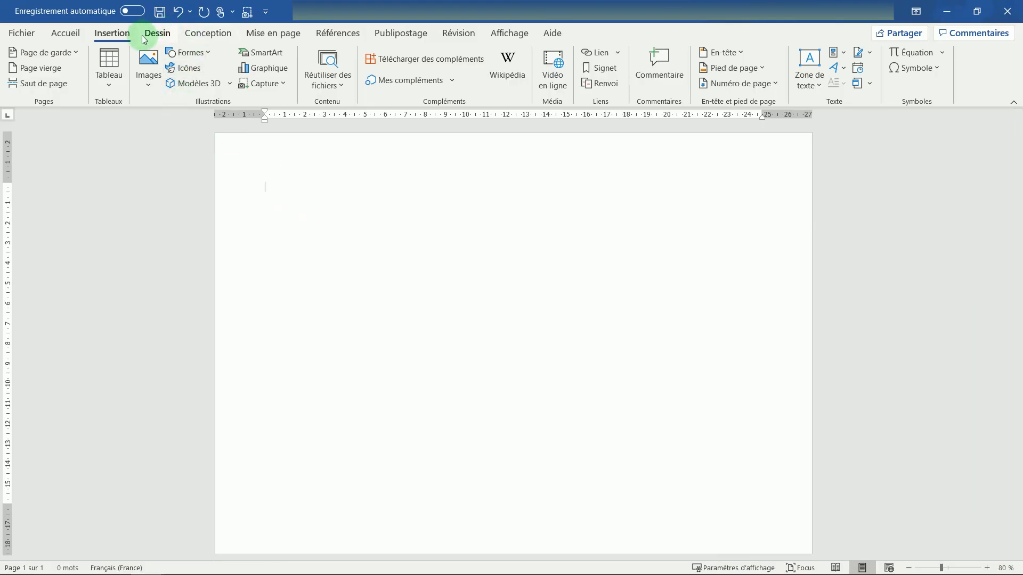
Step: Insert certificat.png from this device and enlarge it to about 25.5 cm wide by 19.6 cm high
left_click(150, 78)
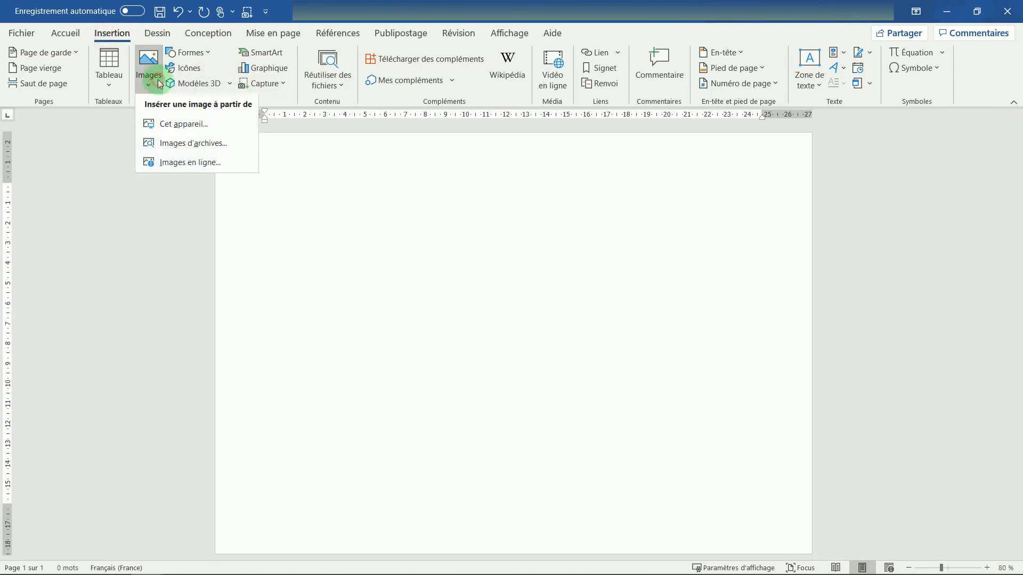
left_click(176, 126)
left_click(232, 123)
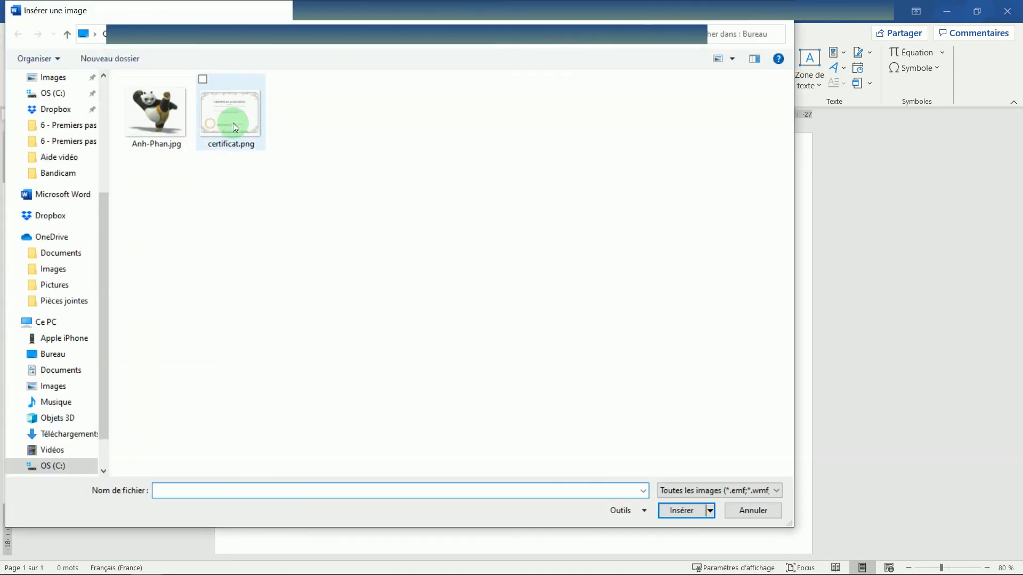
double_click(233, 123)
left_click_drag(586, 431, 778, 522)
left_click_drag(648, 438, 604, 379)
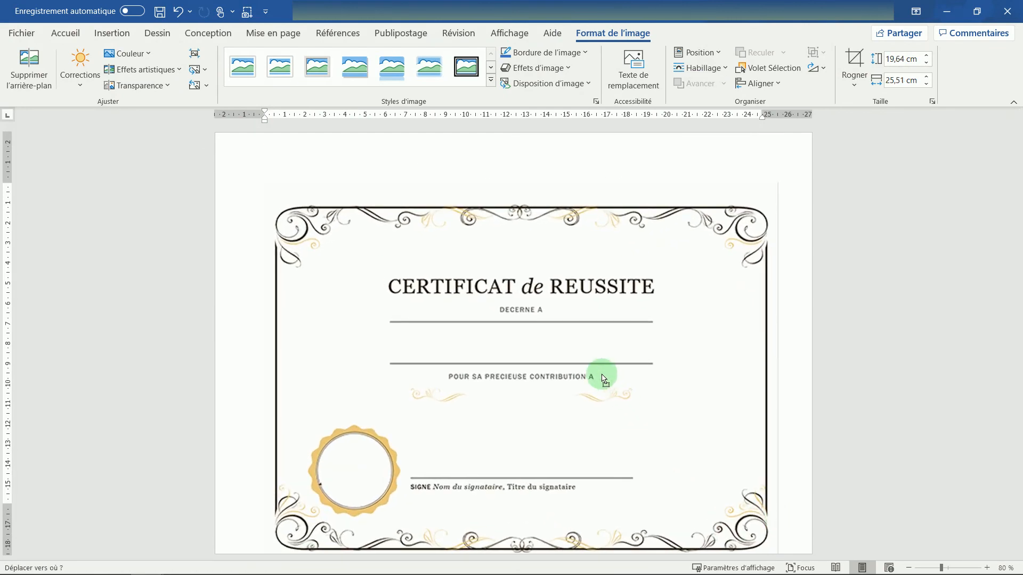
Step: Set the certificate picture's wrapping to in front of text, then move and enlarge it to fill the page
left_click(796, 193)
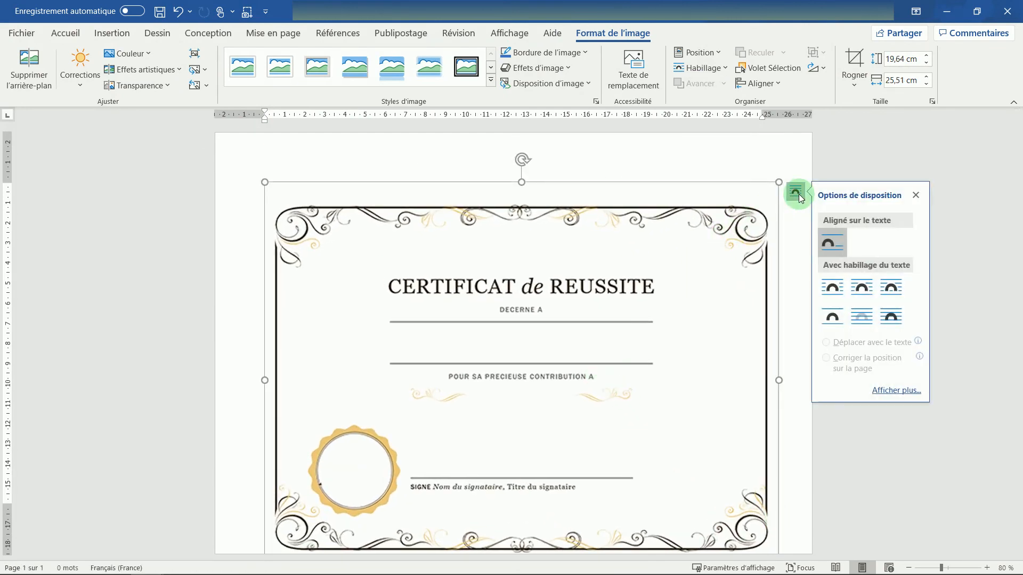
left_click(890, 316)
left_click_drag(448, 324, 404, 272)
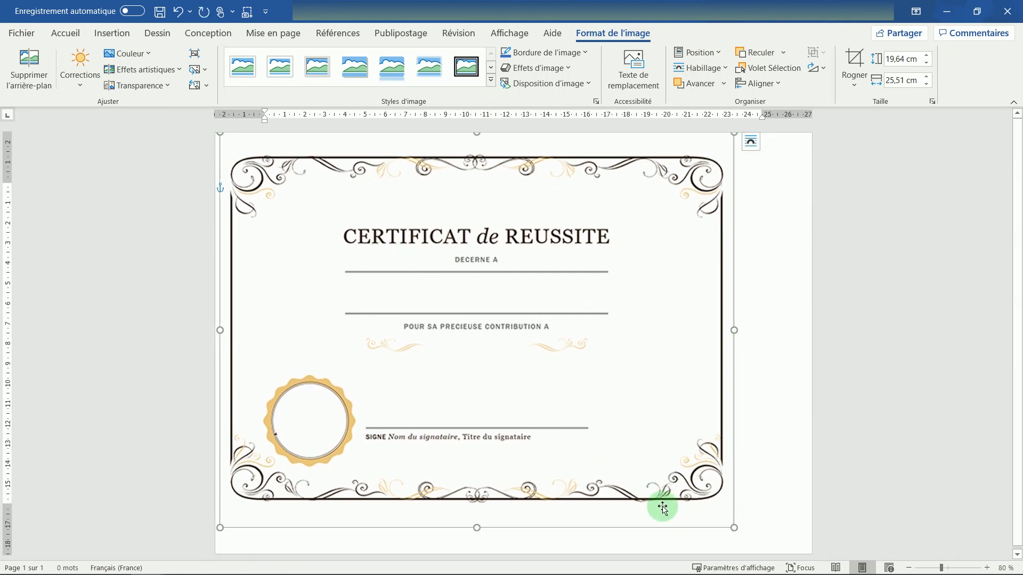
left_click_drag(734, 530, 792, 539)
mouse_move(553, 393)
left_mouse_down()
mouse_move(564, 379)
mouse_move(532, 380)
left_mouse_up()
left_click(452, 341)
Step: Draw a text box about 13.5 by 1.7 cm between the two lines under DECERNE A and enter the recipient's name
left_click(123, 32)
left_click(203, 53)
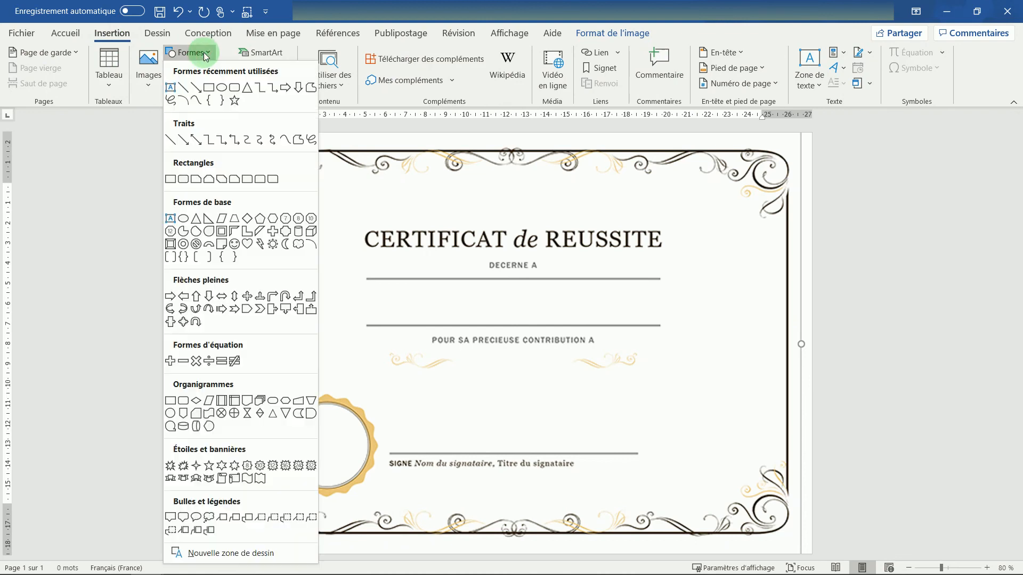
left_click(174, 89)
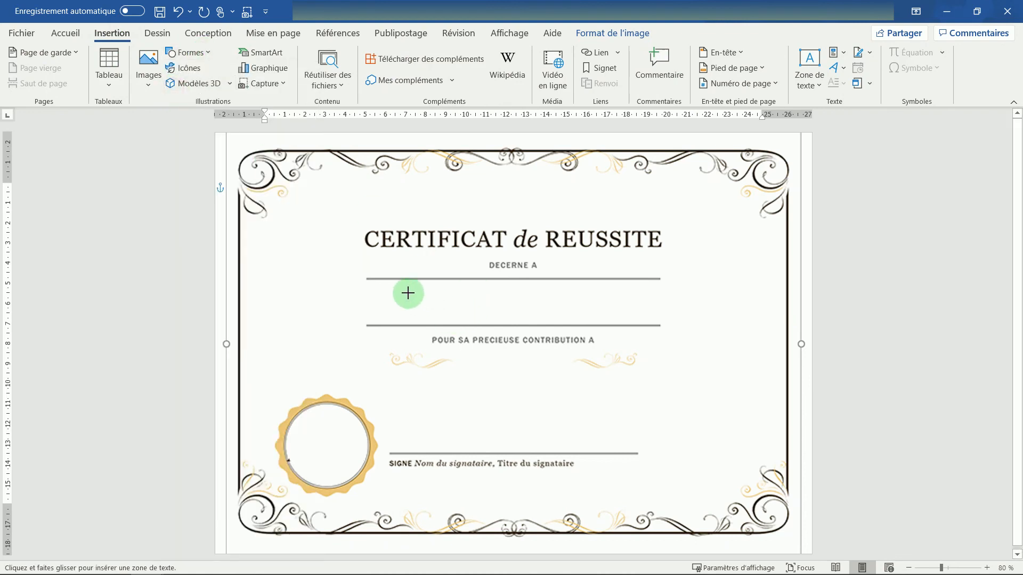
left_click_drag(376, 285, 649, 319)
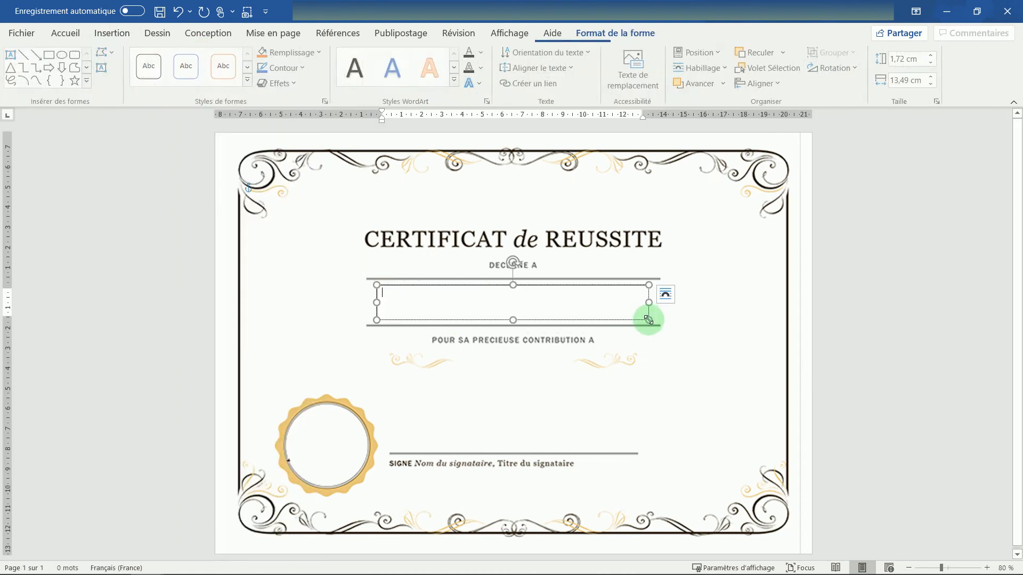
type("M. Durant")
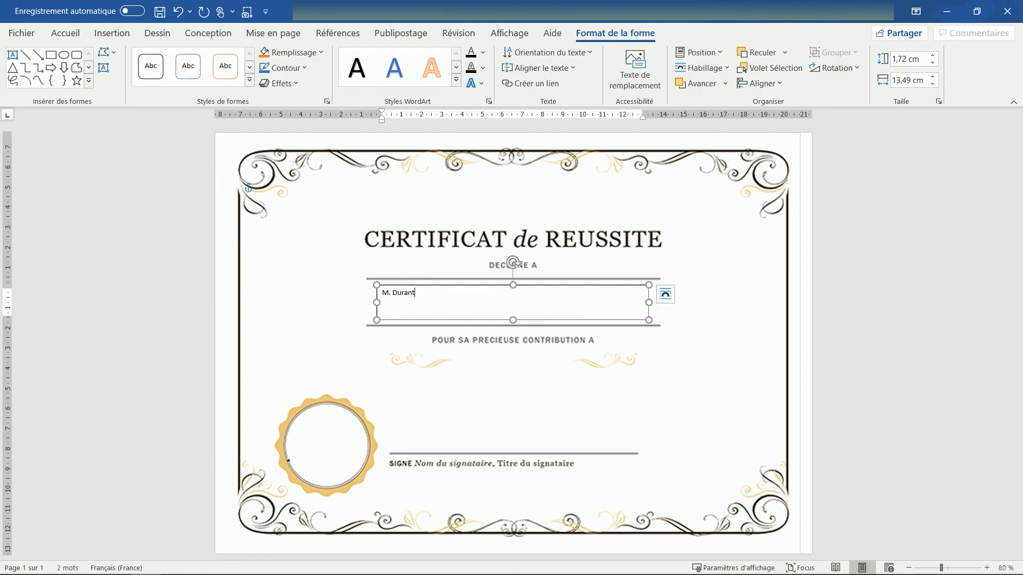
Step: Enlarge the recipient's name to 36 pt and centre it in the text box
left_click_drag(425, 294, 366, 290)
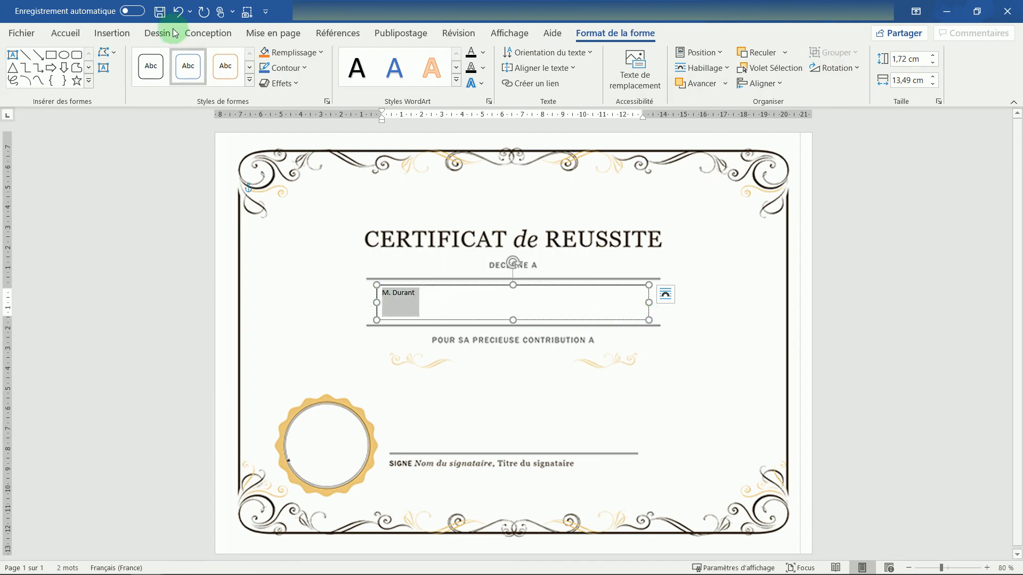
left_click(66, 35)
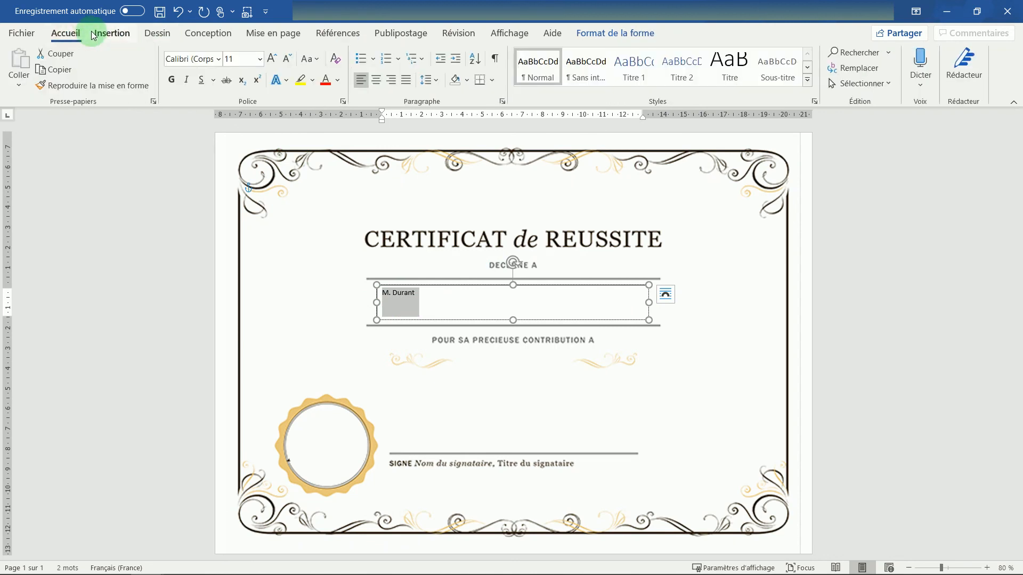
left_click(272, 59)
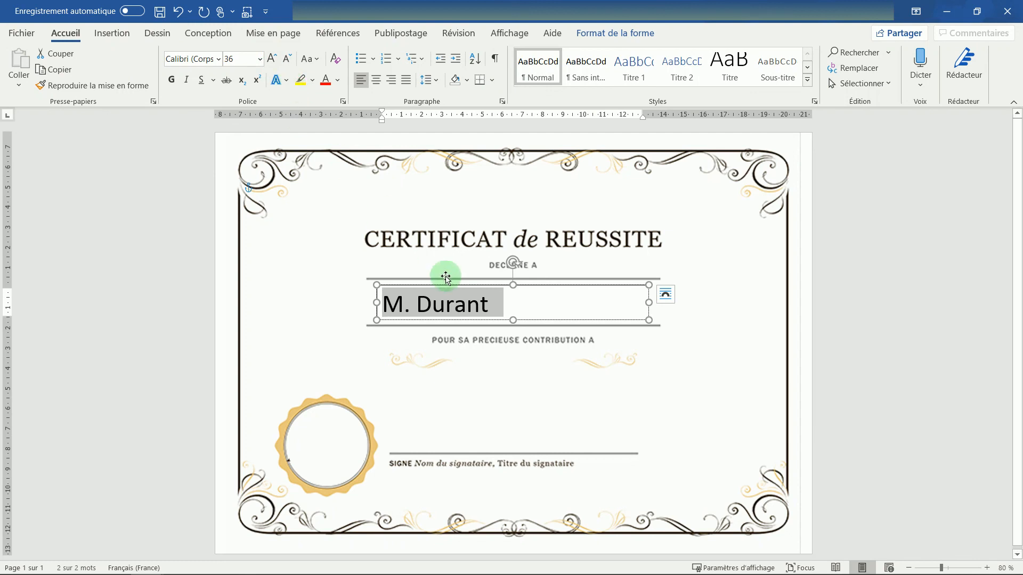
left_click(376, 80)
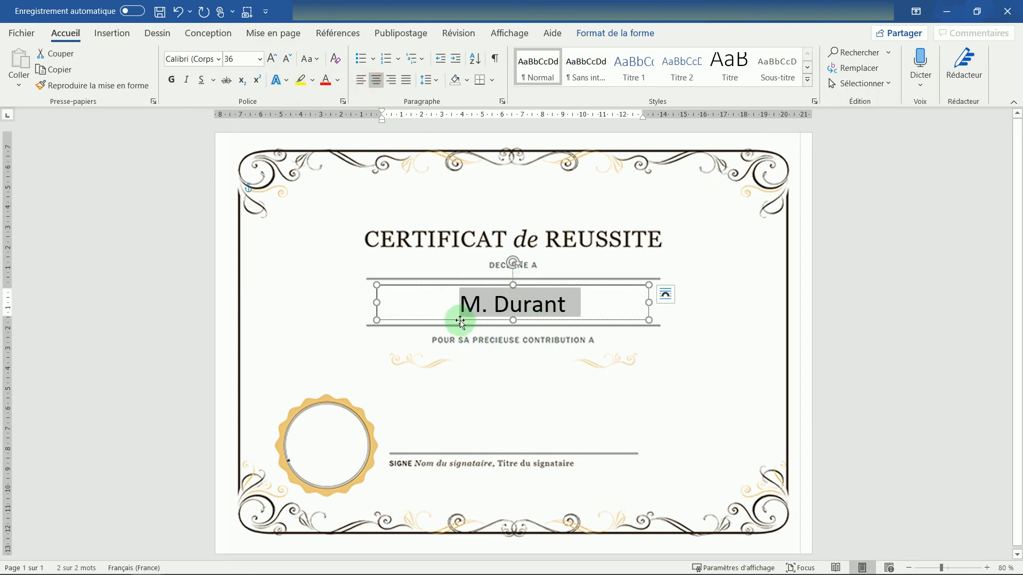
left_click(440, 343)
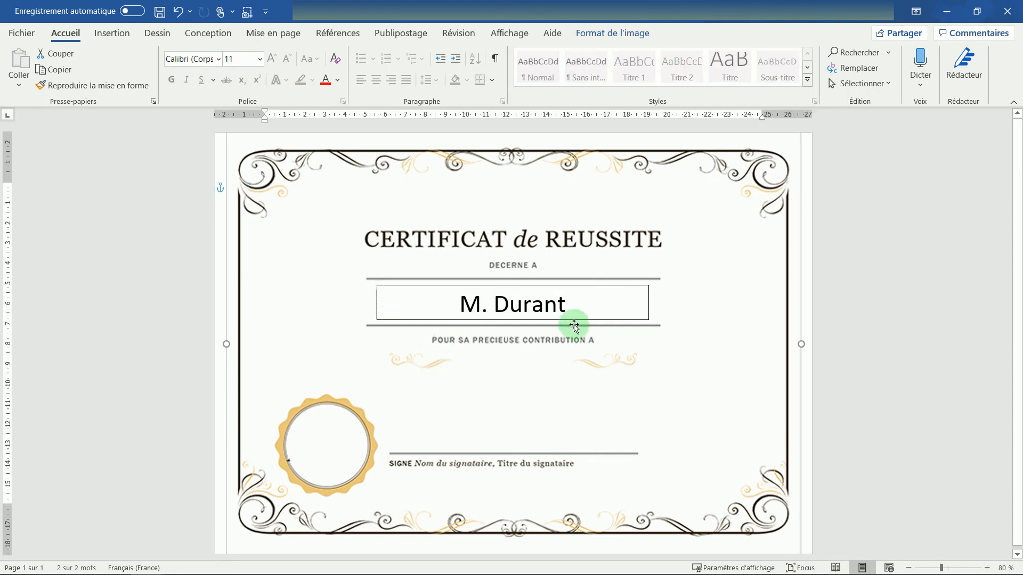
Step: Remove the outline from the recipient name's text box
left_click(377, 292)
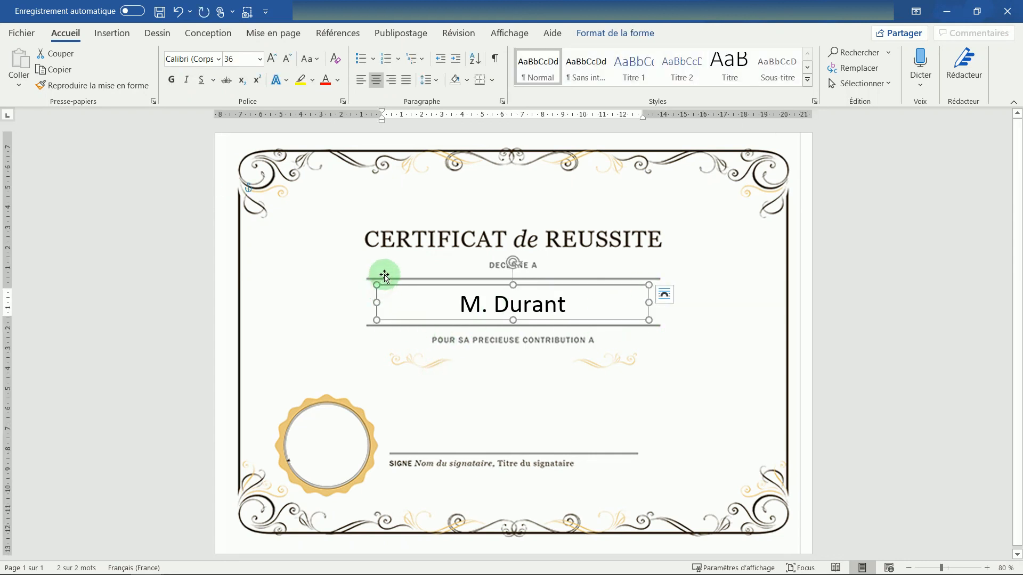
left_click(615, 34)
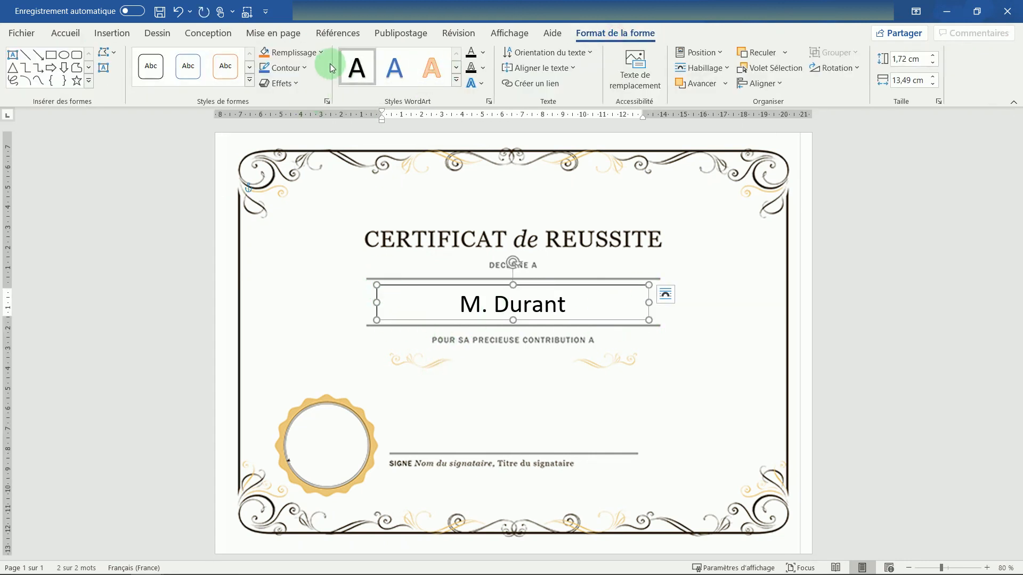
left_click(283, 68)
left_click(286, 213)
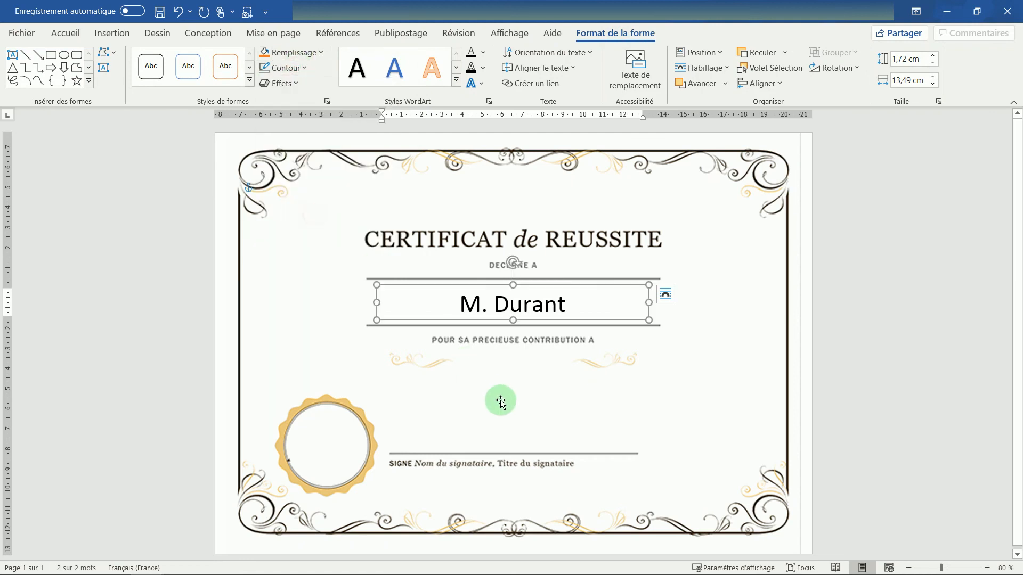
left_click(497, 400)
left_click(533, 279)
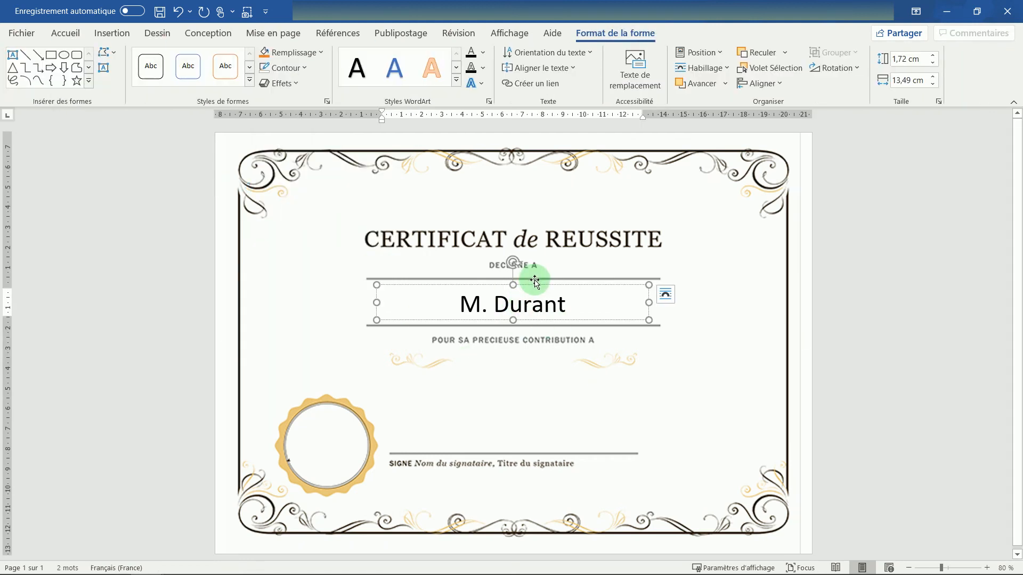
triple_click(499, 302)
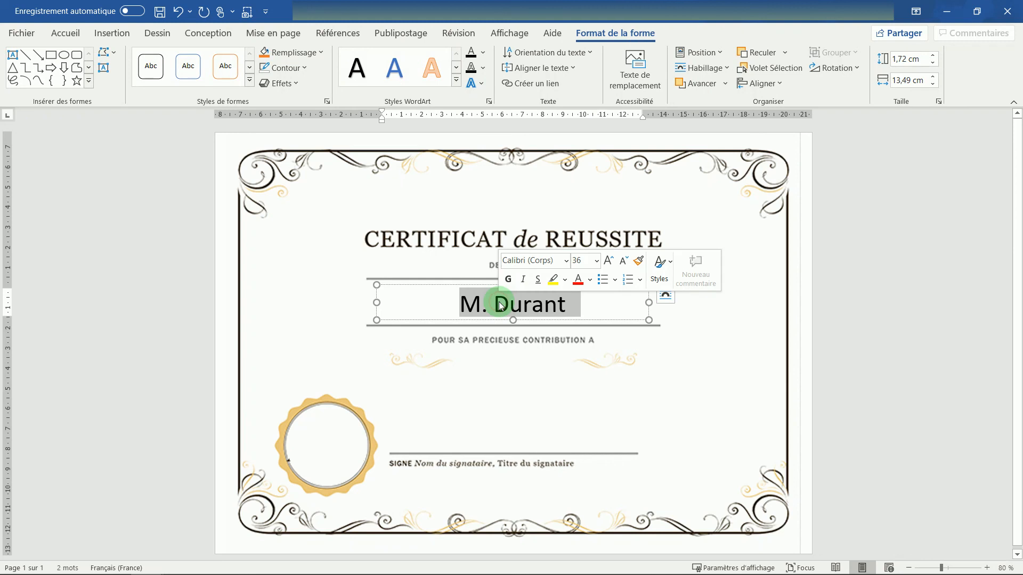
left_click(567, 262)
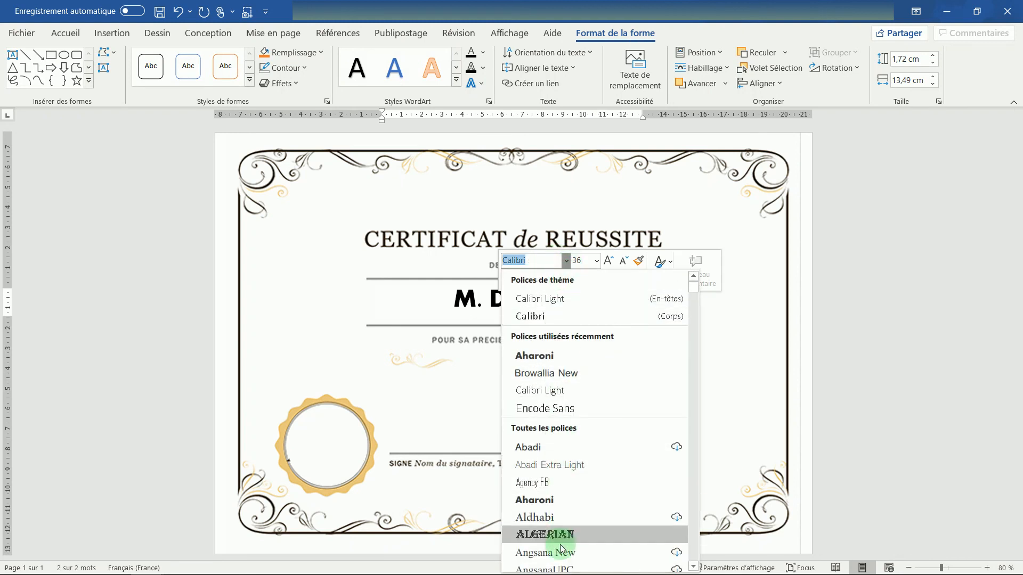
left_click(544, 462)
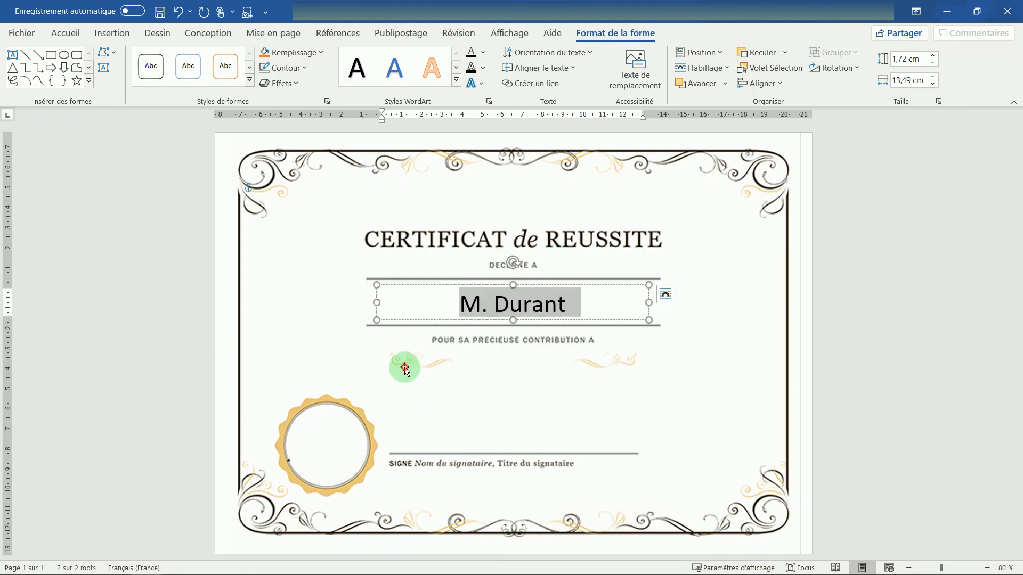
Step: Duplicate the name text box, narrow the copy to about 6 cm and place it below POUR SA PRECIEUSE CONTRIBUTION A
left_click(526, 320)
left_click_drag(527, 320, 541, 415)
left_click_drag(650, 398, 552, 333)
Step: Replace the copied text box's content with "la formation" and reduce its font size to fit between the ornaments
triple_click(529, 361)
type("la f")
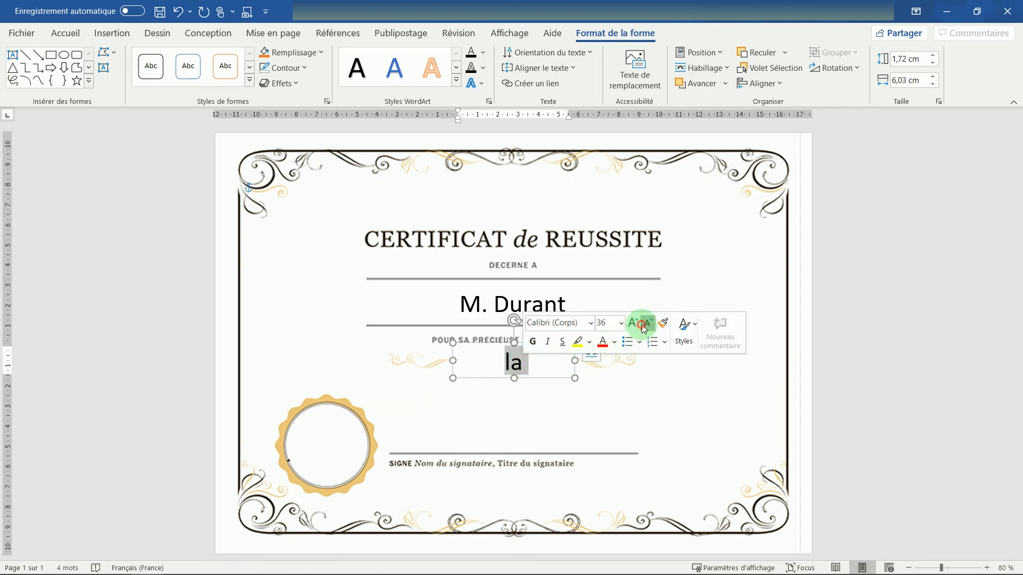
left_click(644, 326)
left_click_drag(575, 361, 522, 384)
left_click(559, 432)
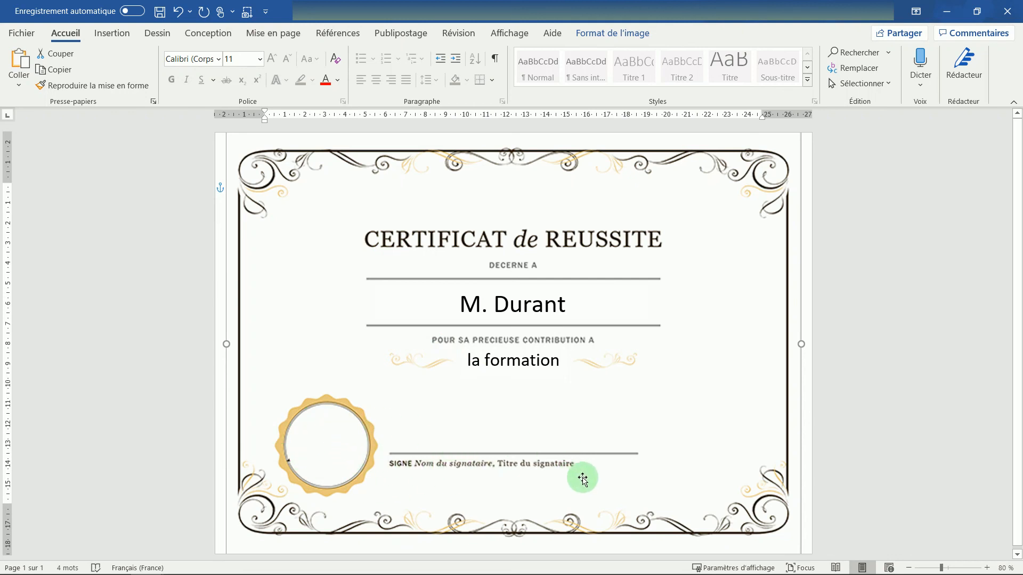
left_click(868, 281)
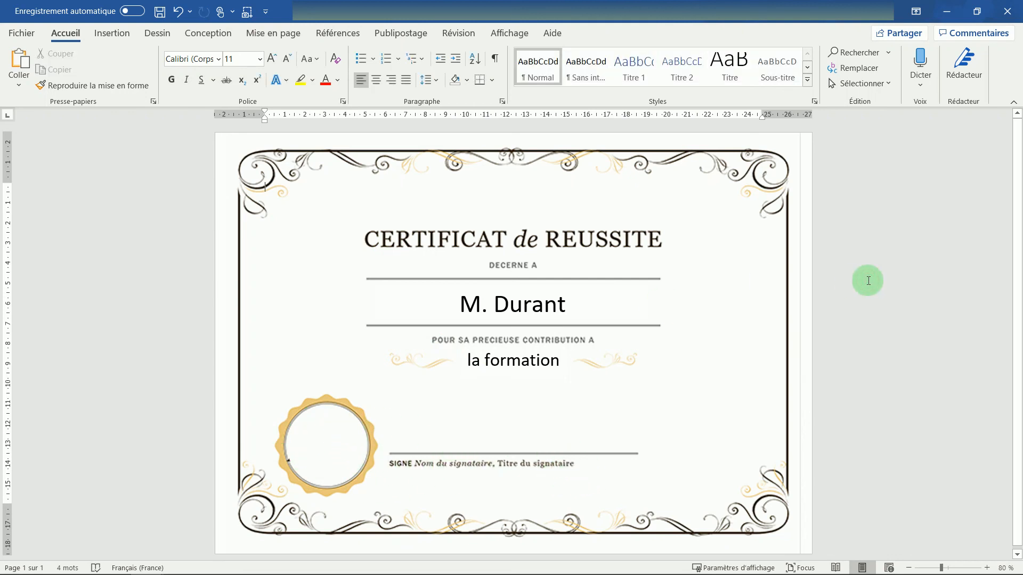